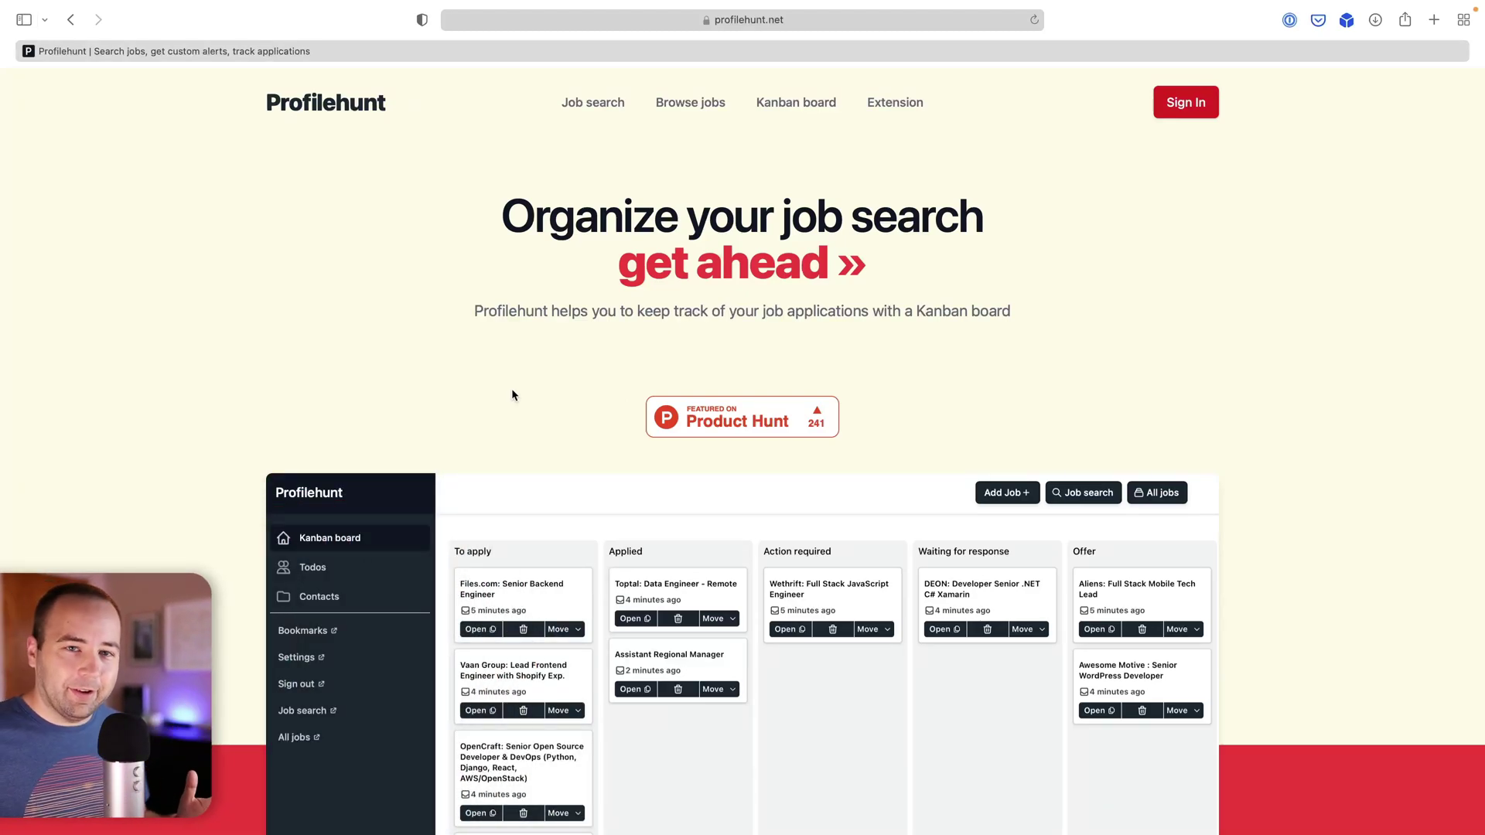
- Create a new private page and title it 'Job Search'
scroll(165, 532, down, 5)
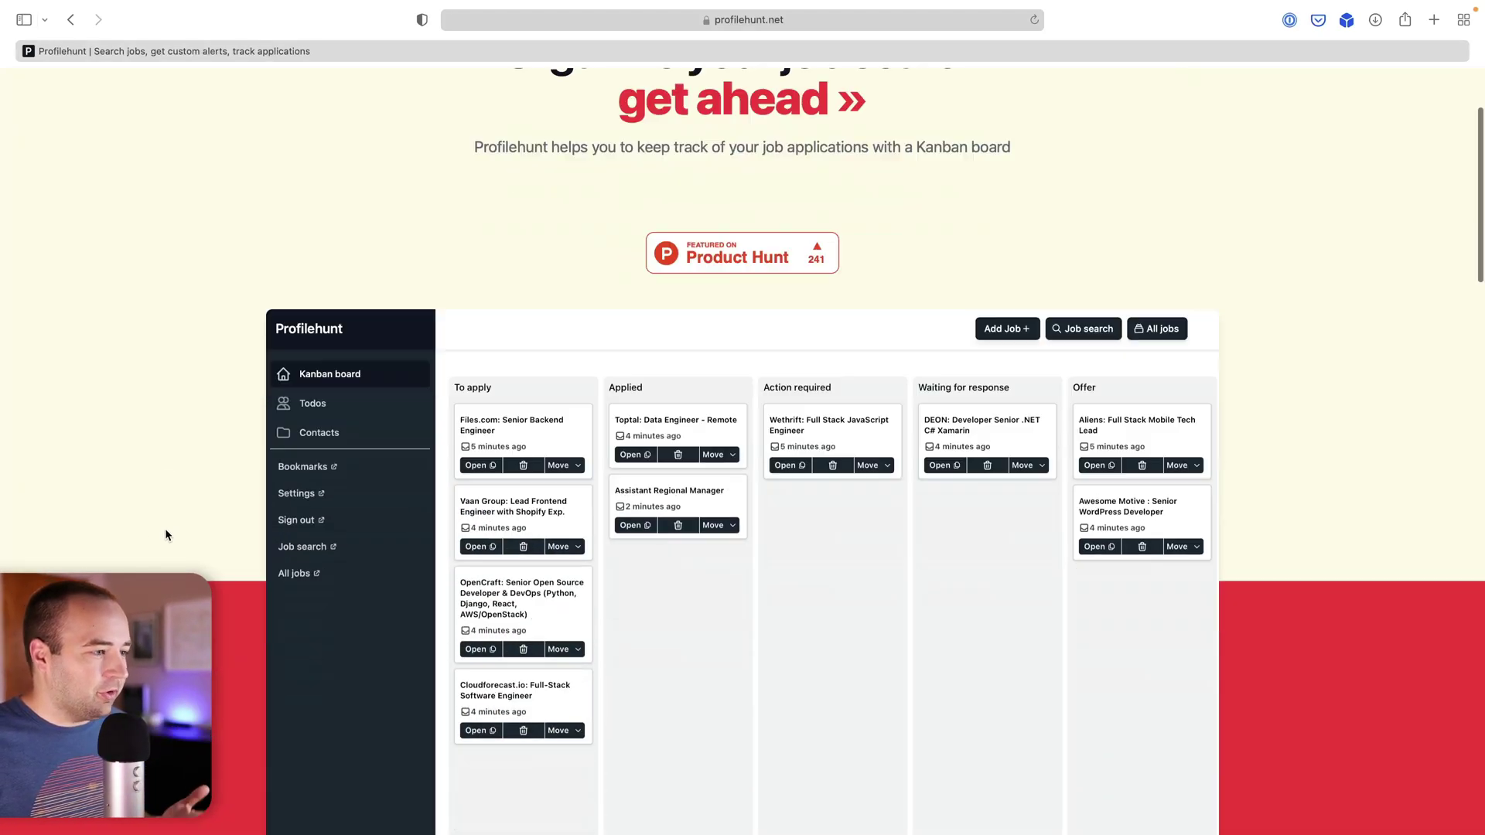
scroll(165, 533, down, 1)
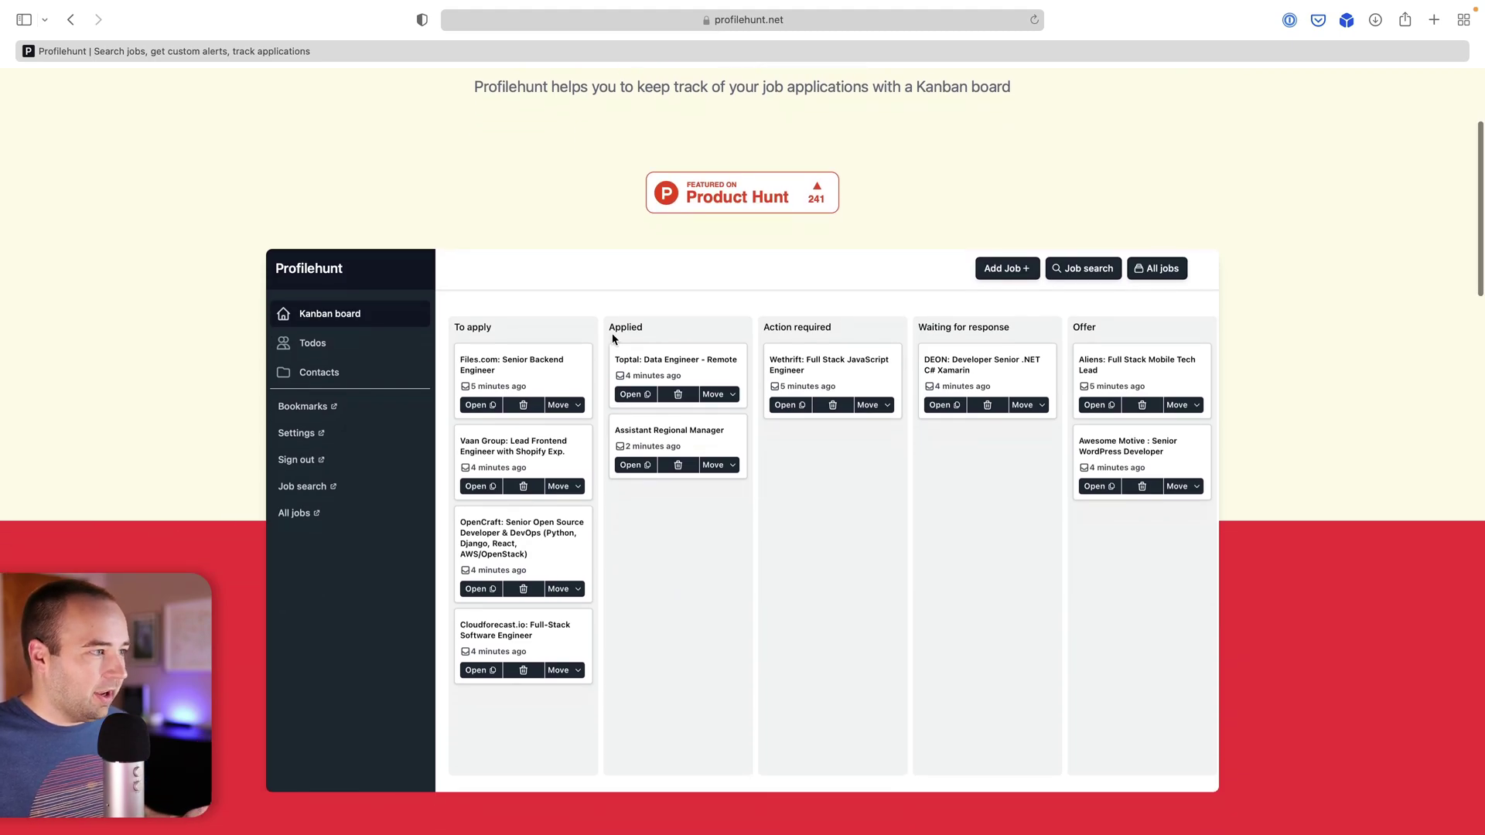
scroll(634, 552, down, 10)
scroll(634, 552, down, 8)
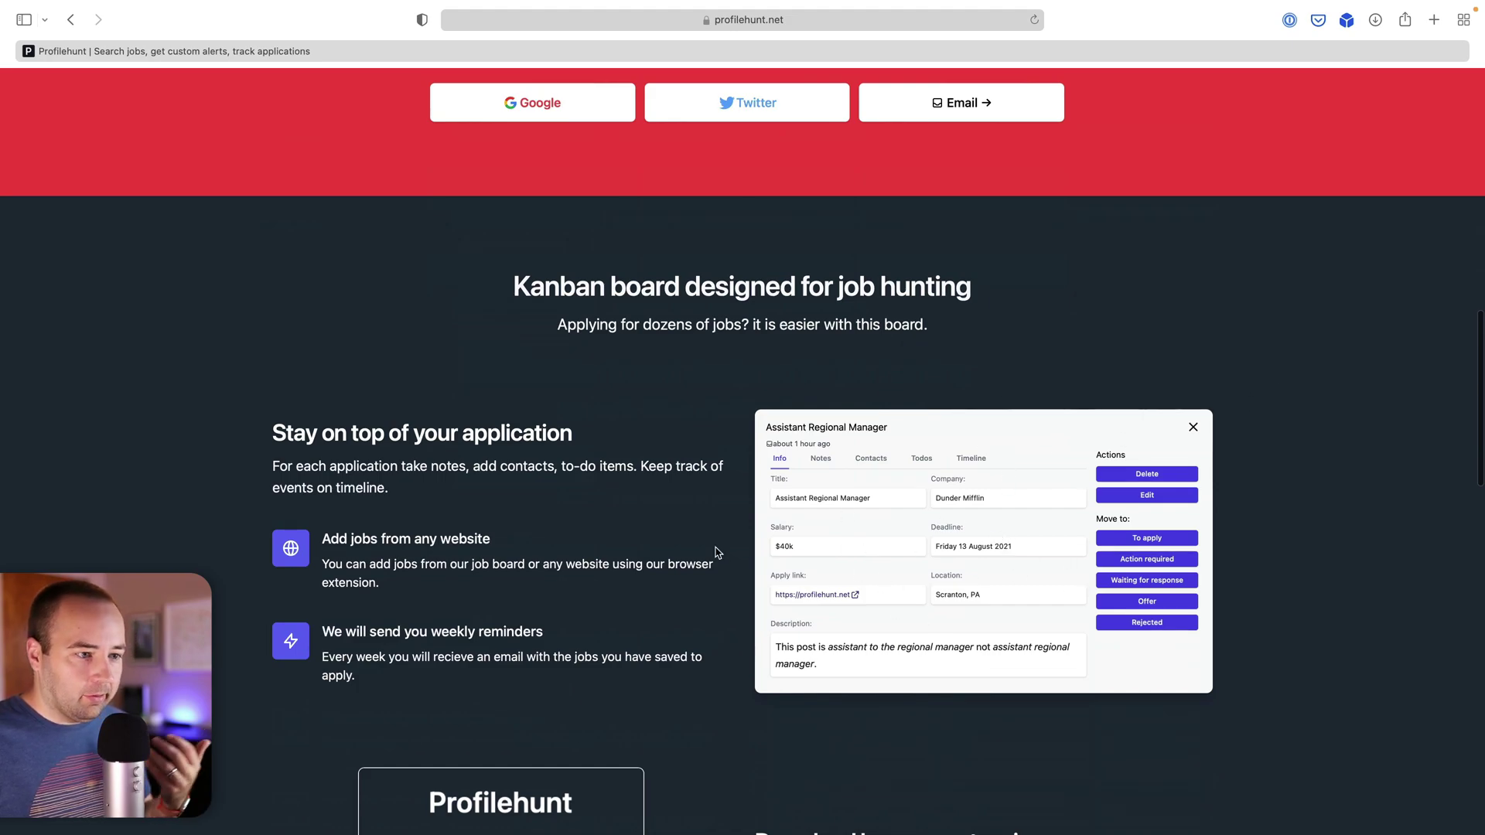
scroll(694, 578, up, 15)
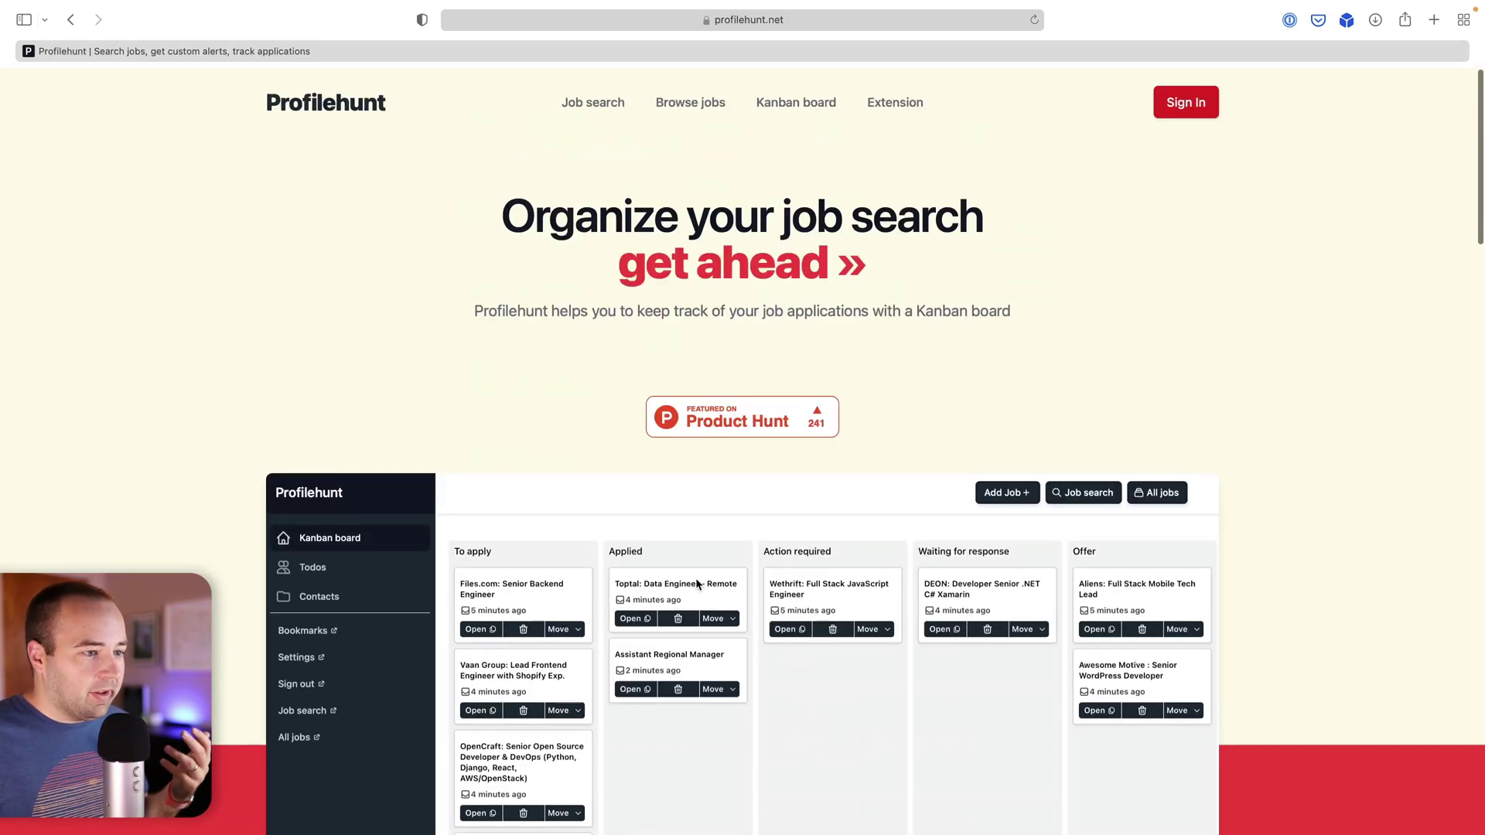
scroll(694, 578, down, 3)
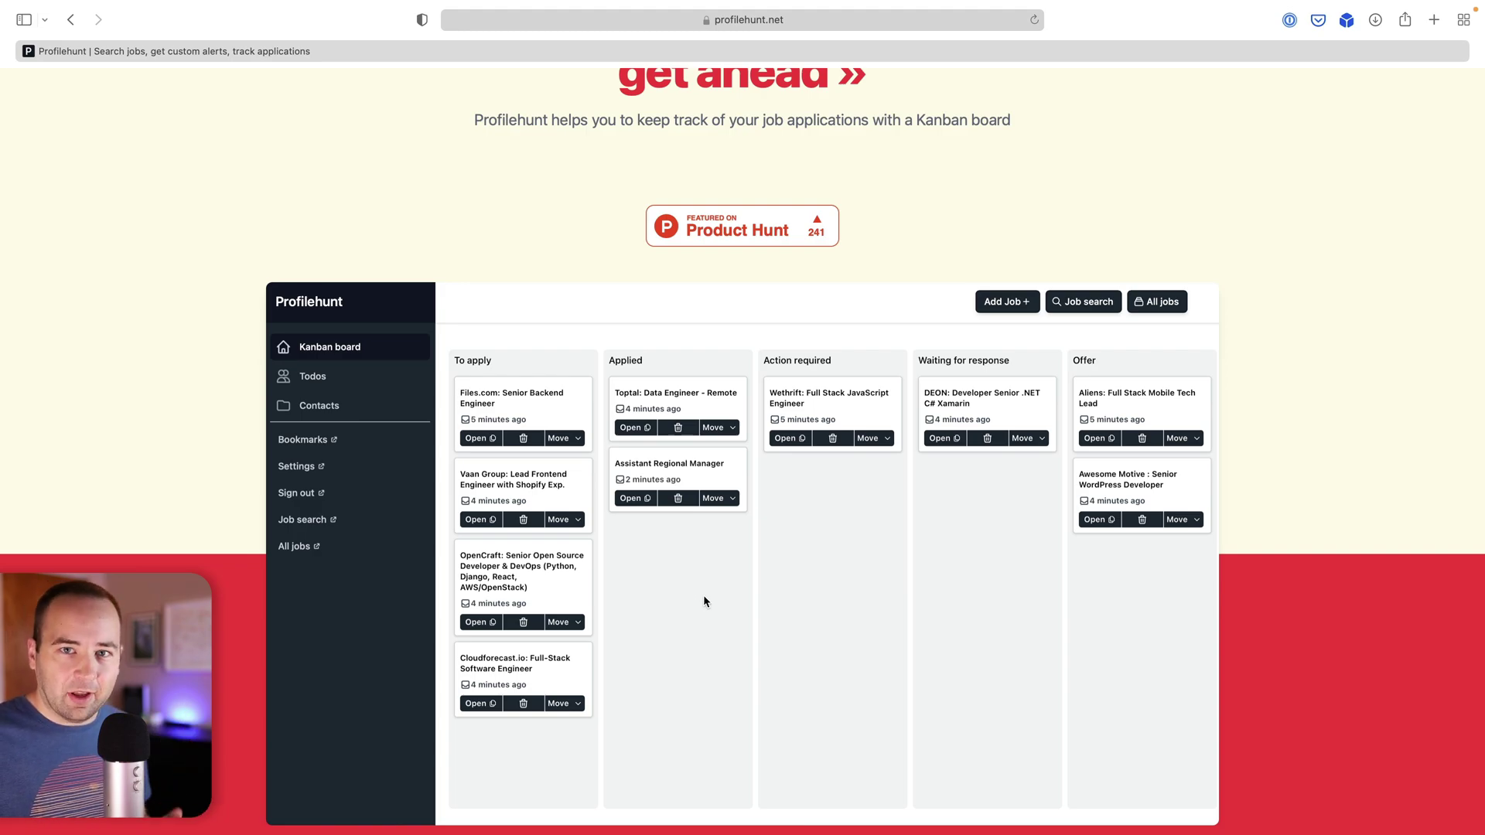
scroll(705, 597, down, 4)
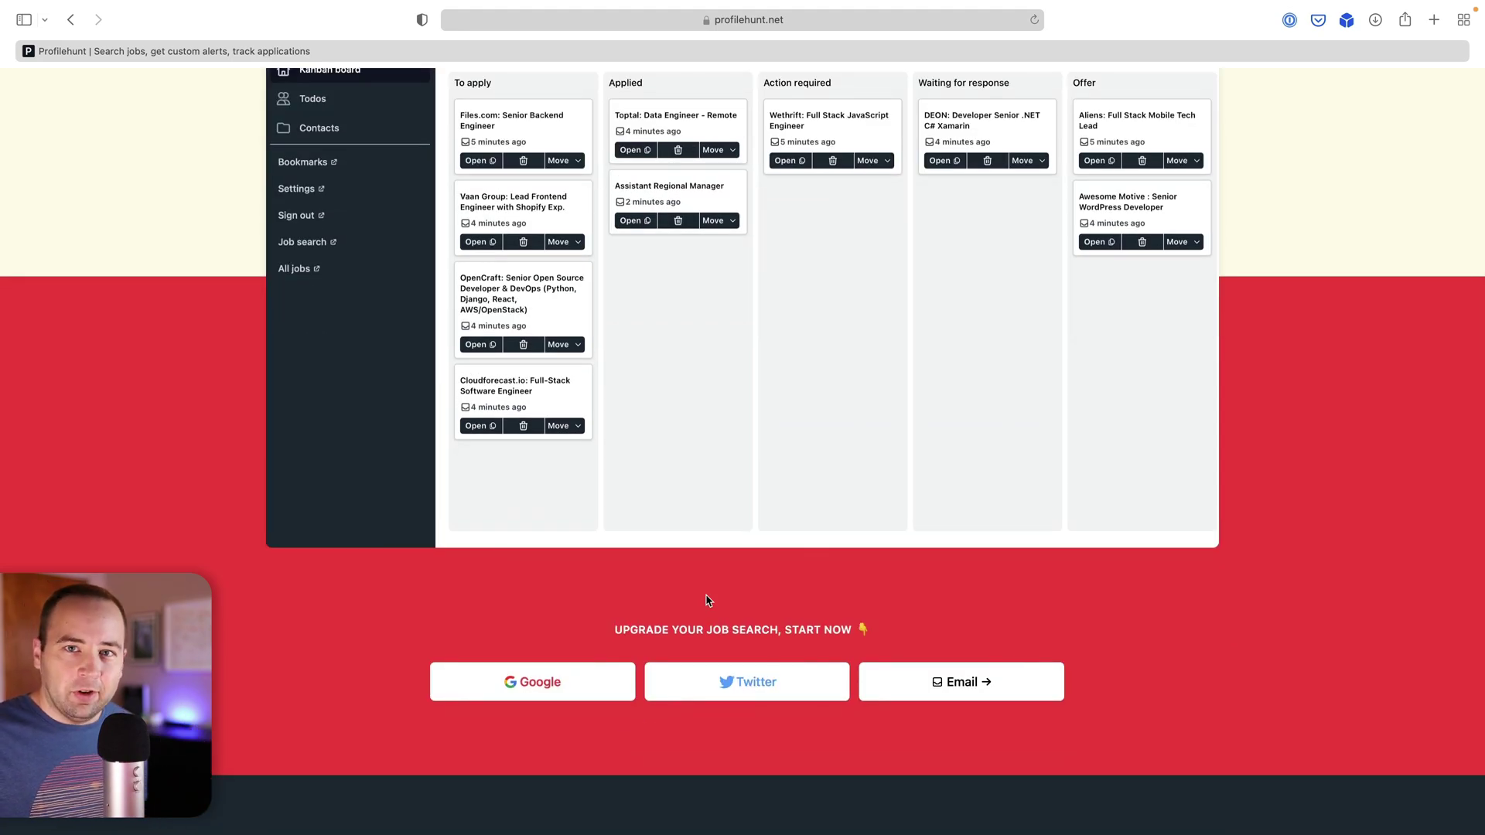
scroll(706, 601, up, 2)
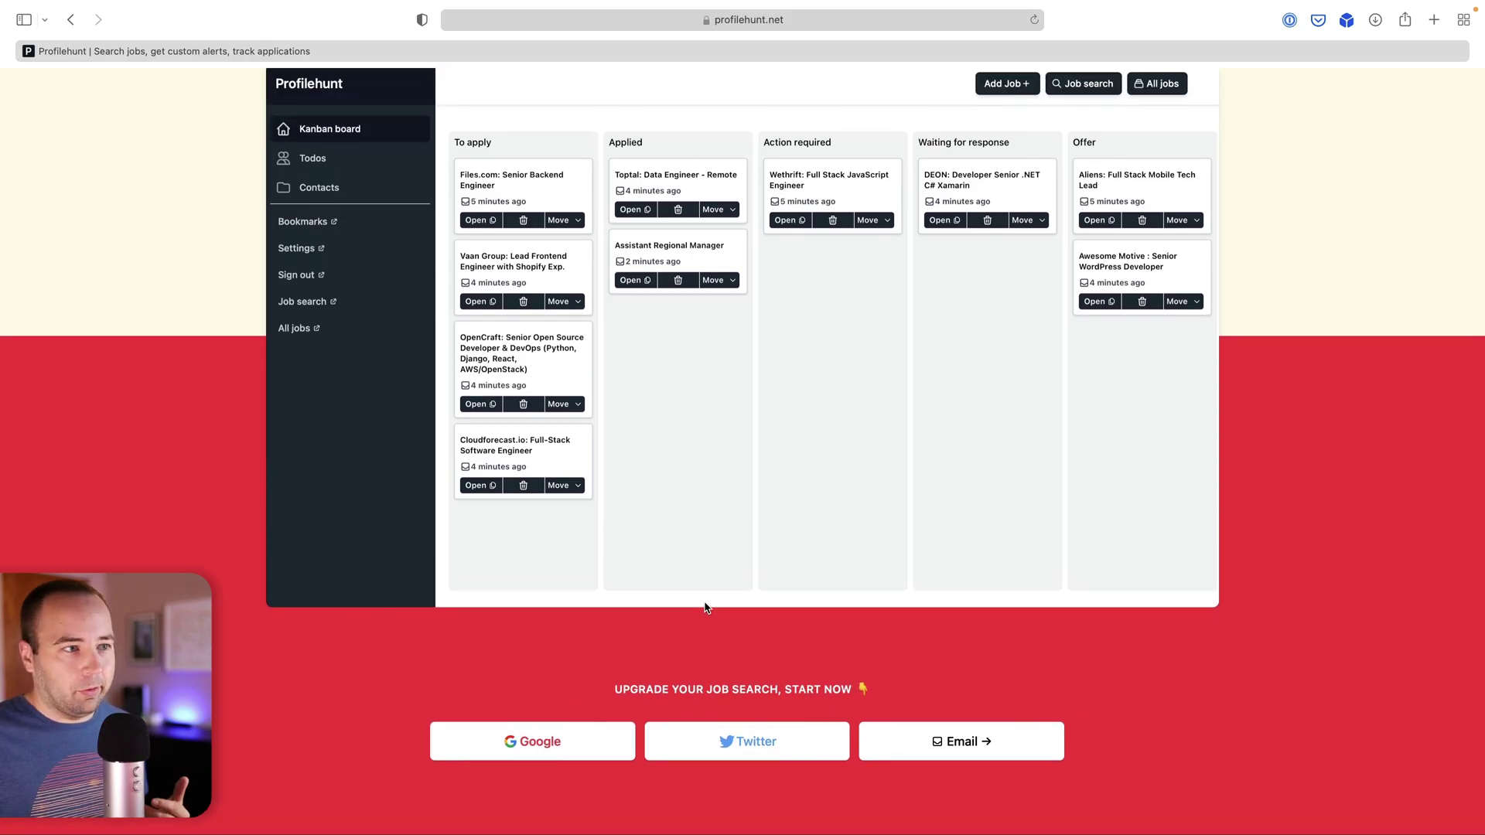
scroll(710, 588, up, 3)
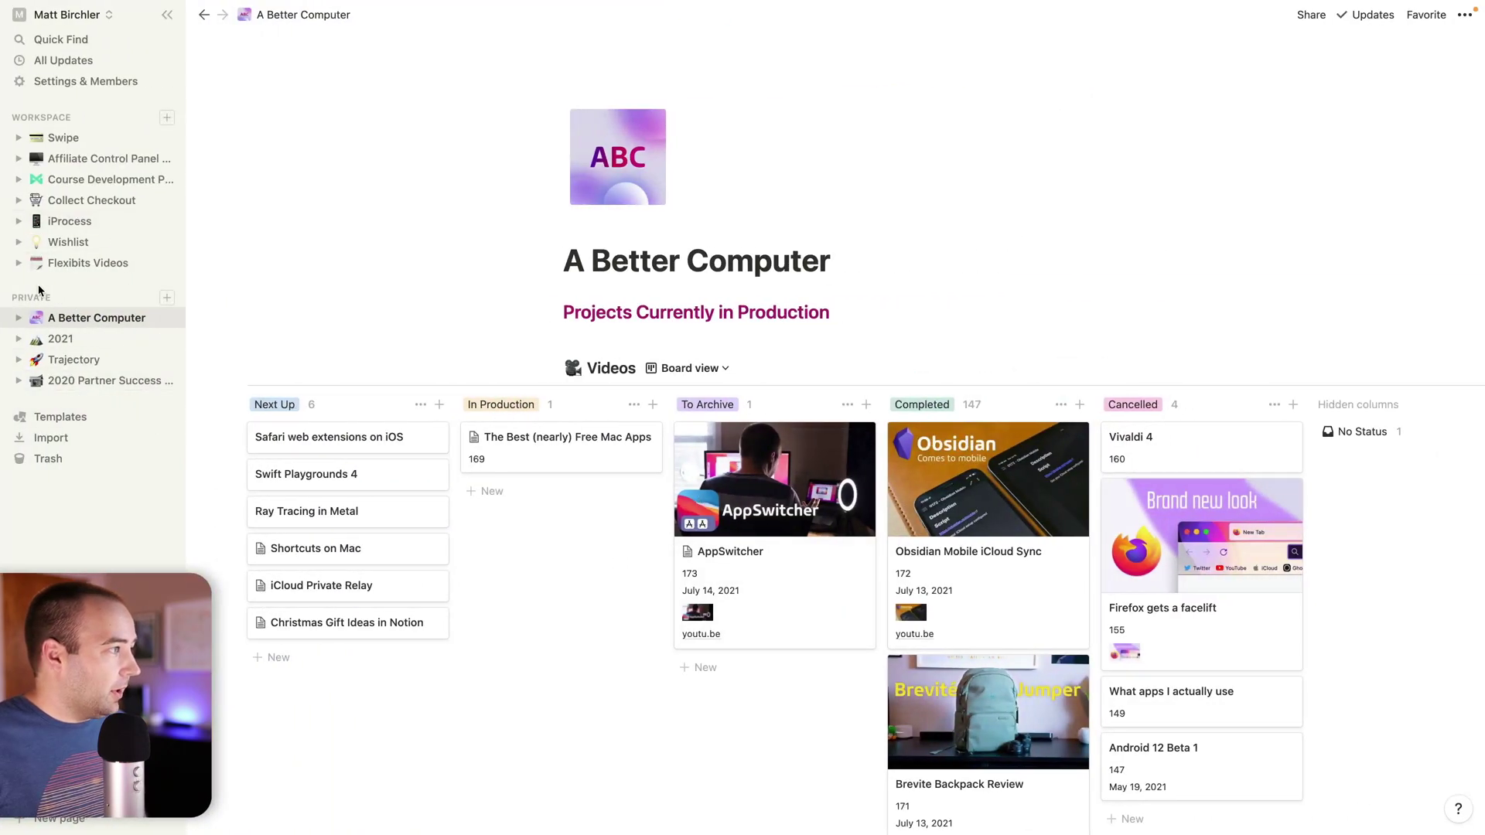
click(167, 298)
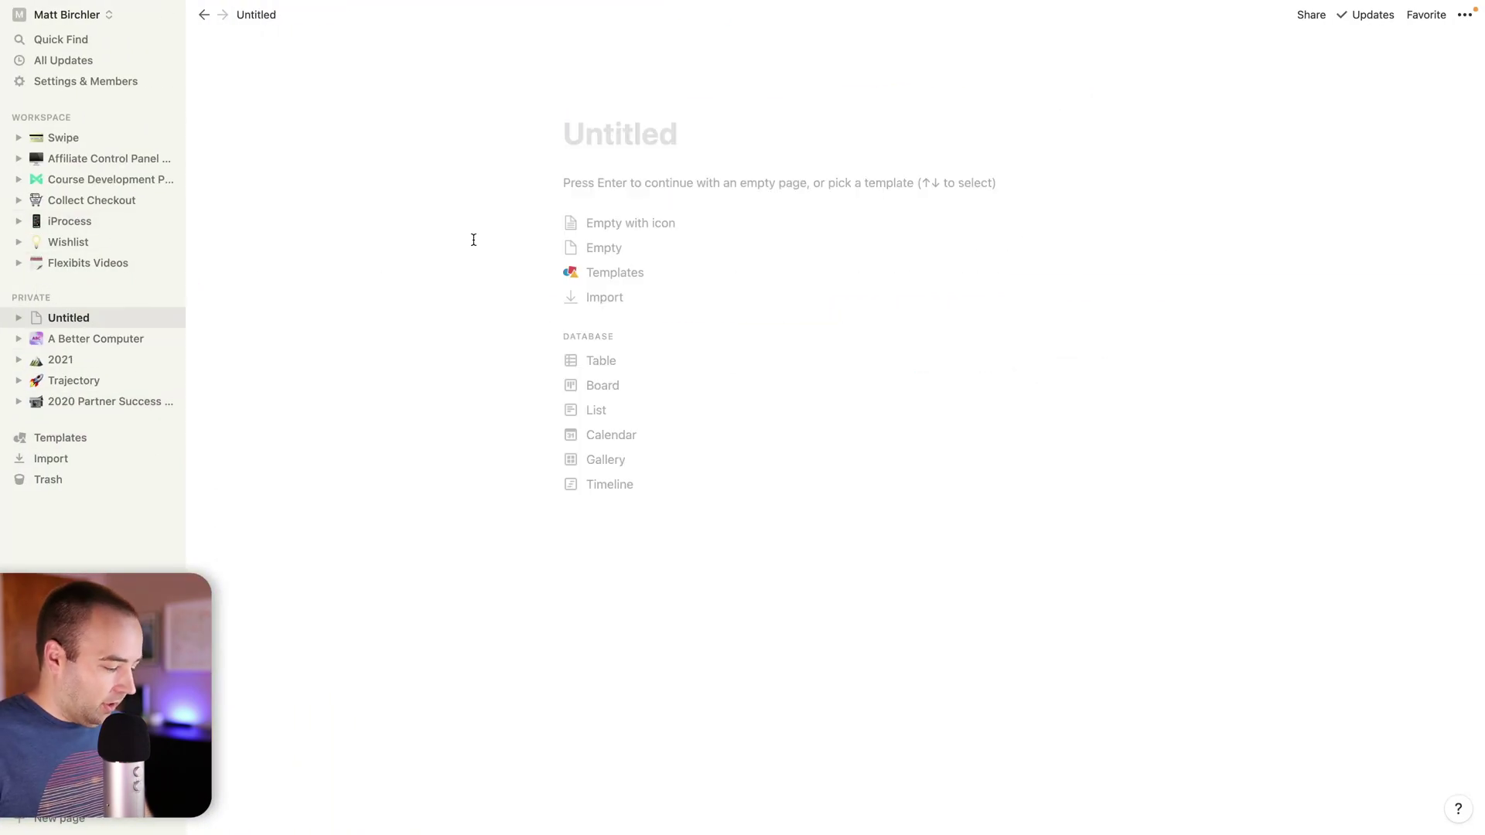
text(Job )
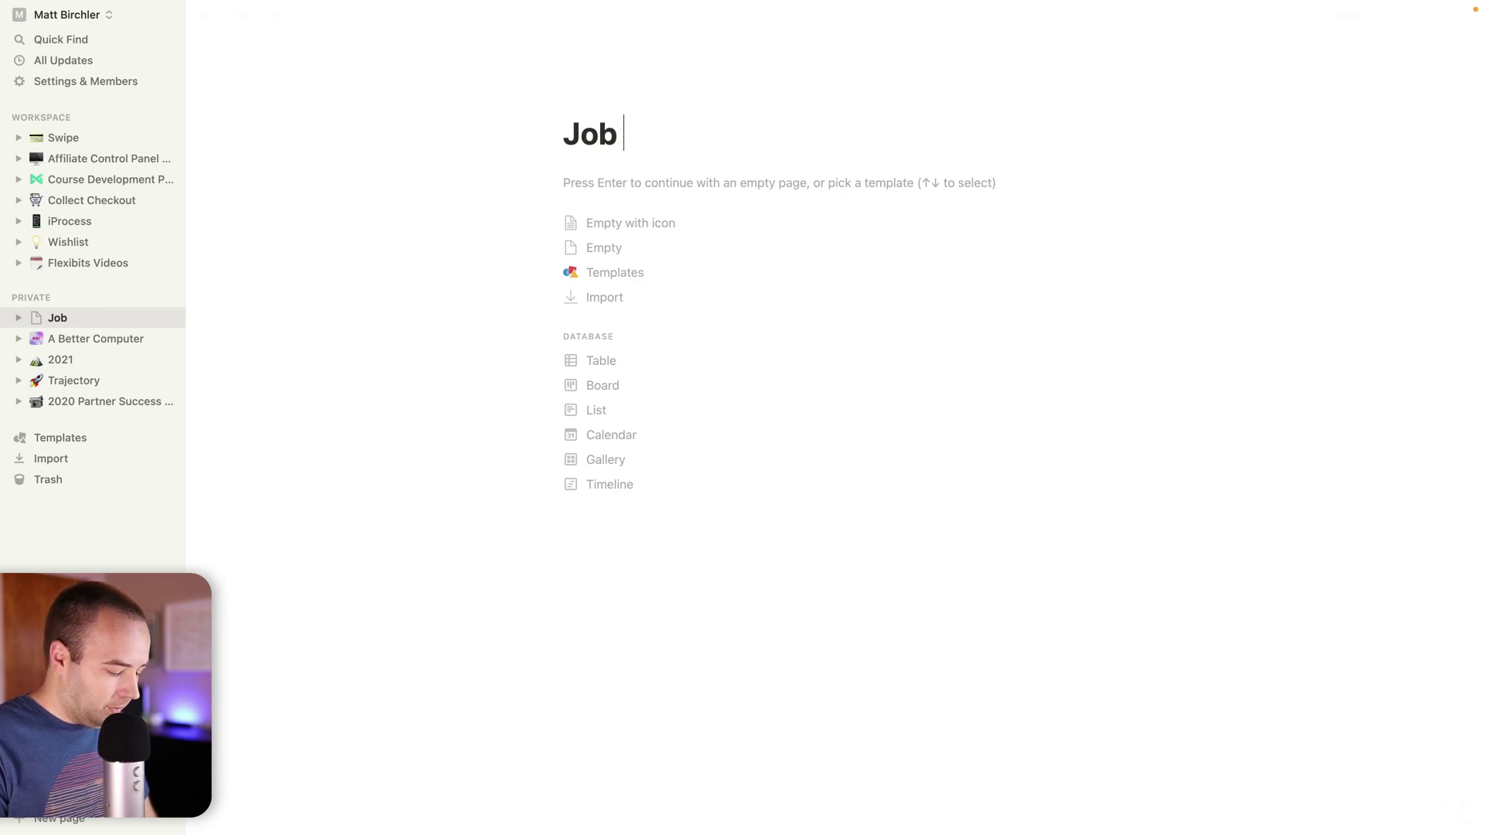
text(Search)
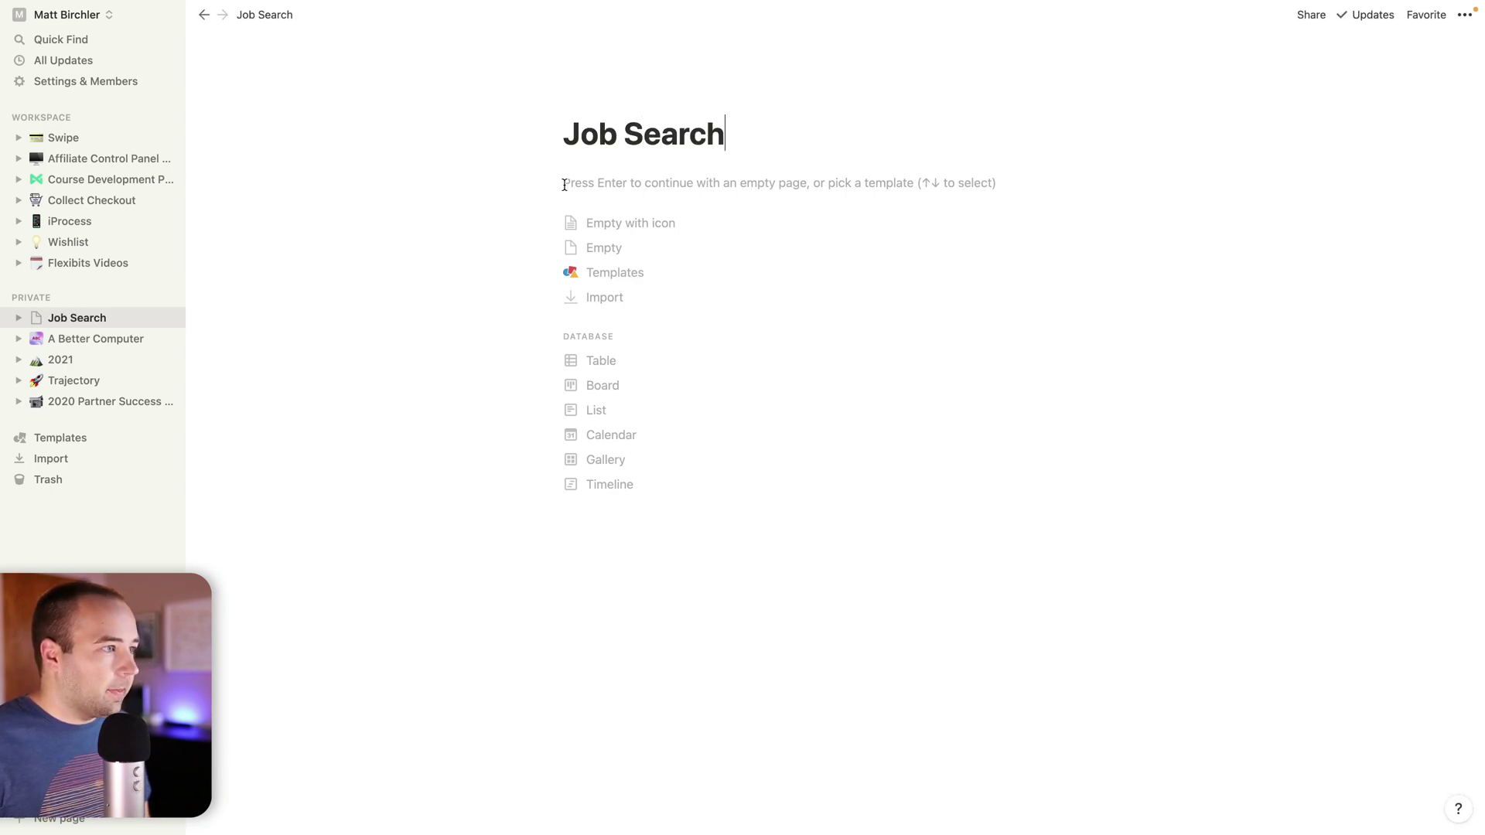
- Turn the page into a board database and delete its three sample cards
click(605, 392)
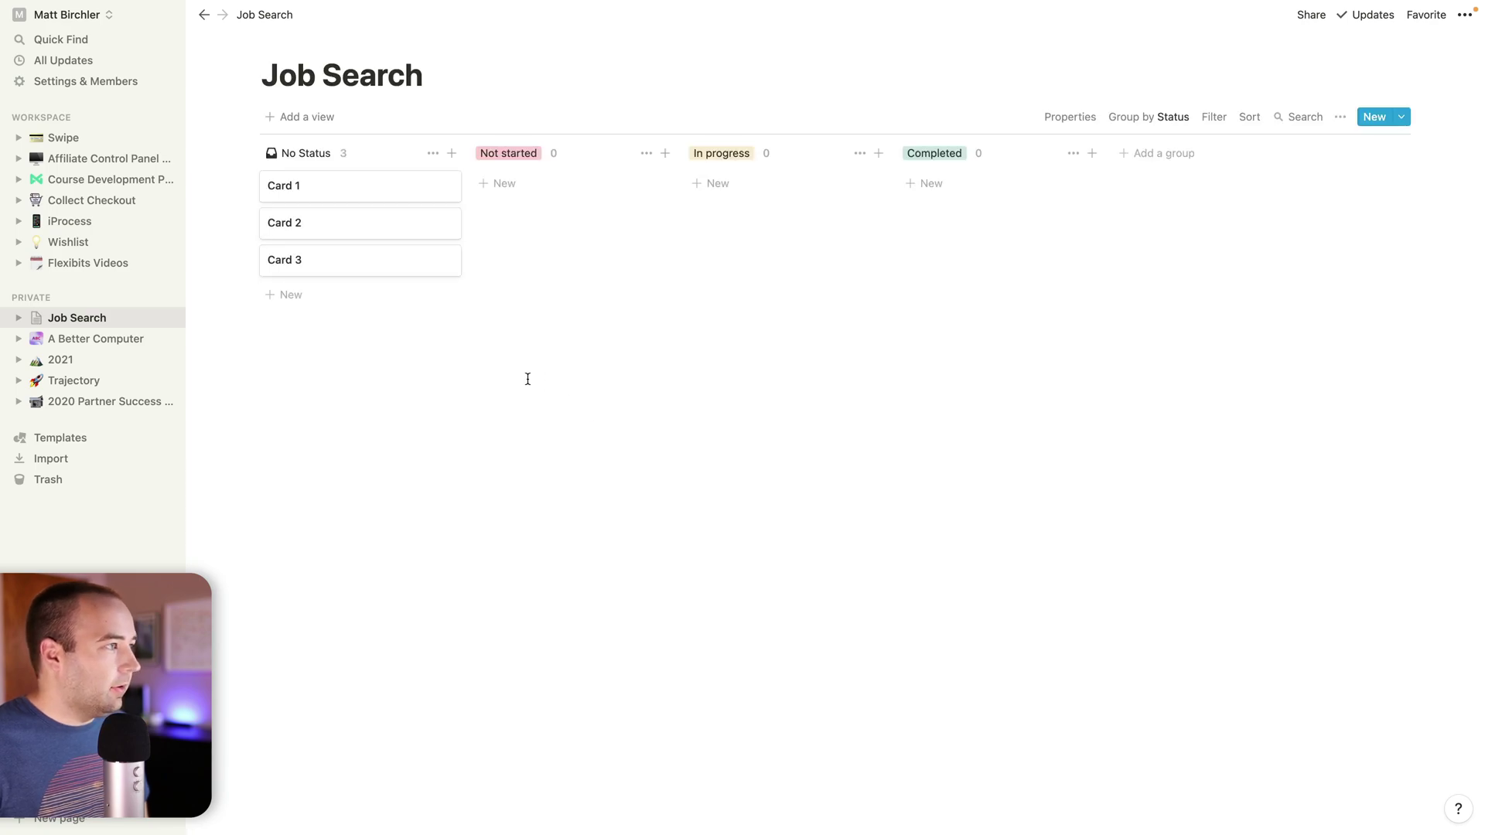
click(445, 187)
click(481, 240)
click(445, 188)
click(477, 241)
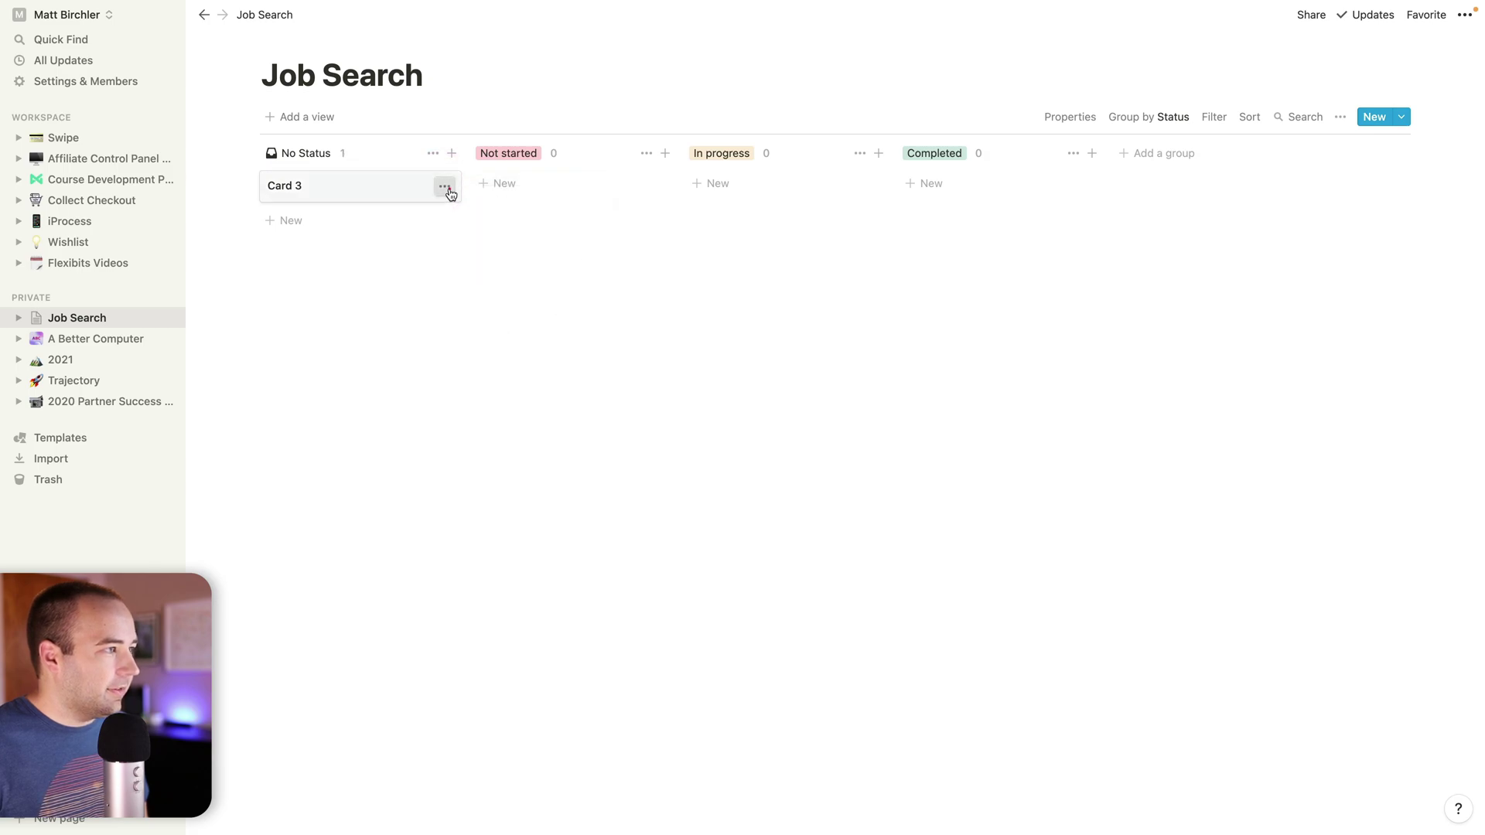
click(445, 188)
click(477, 241)
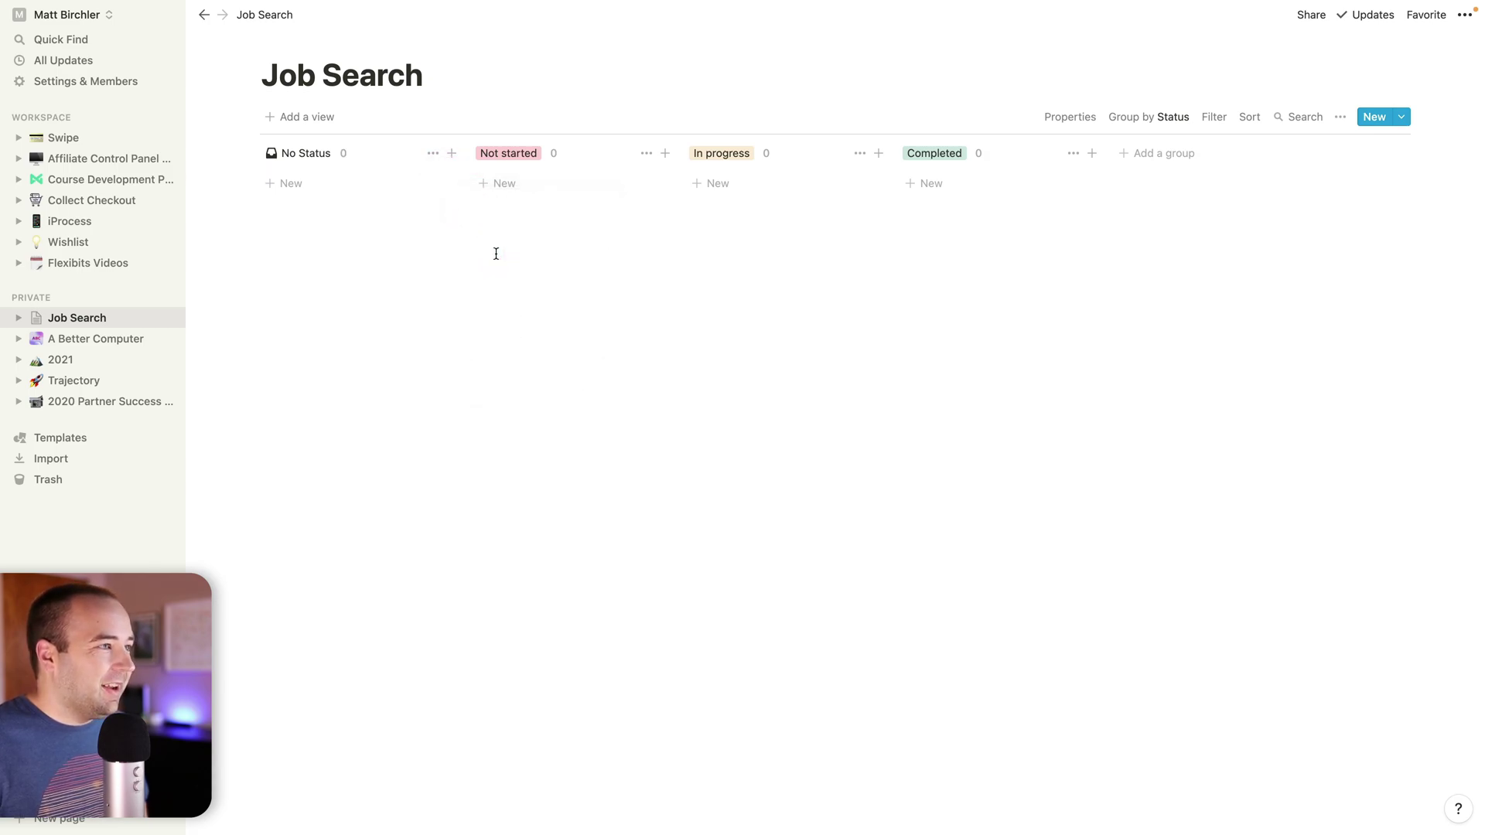
- Delete the Not started, In progress and Completed groups, confirming each removal
click(646, 154)
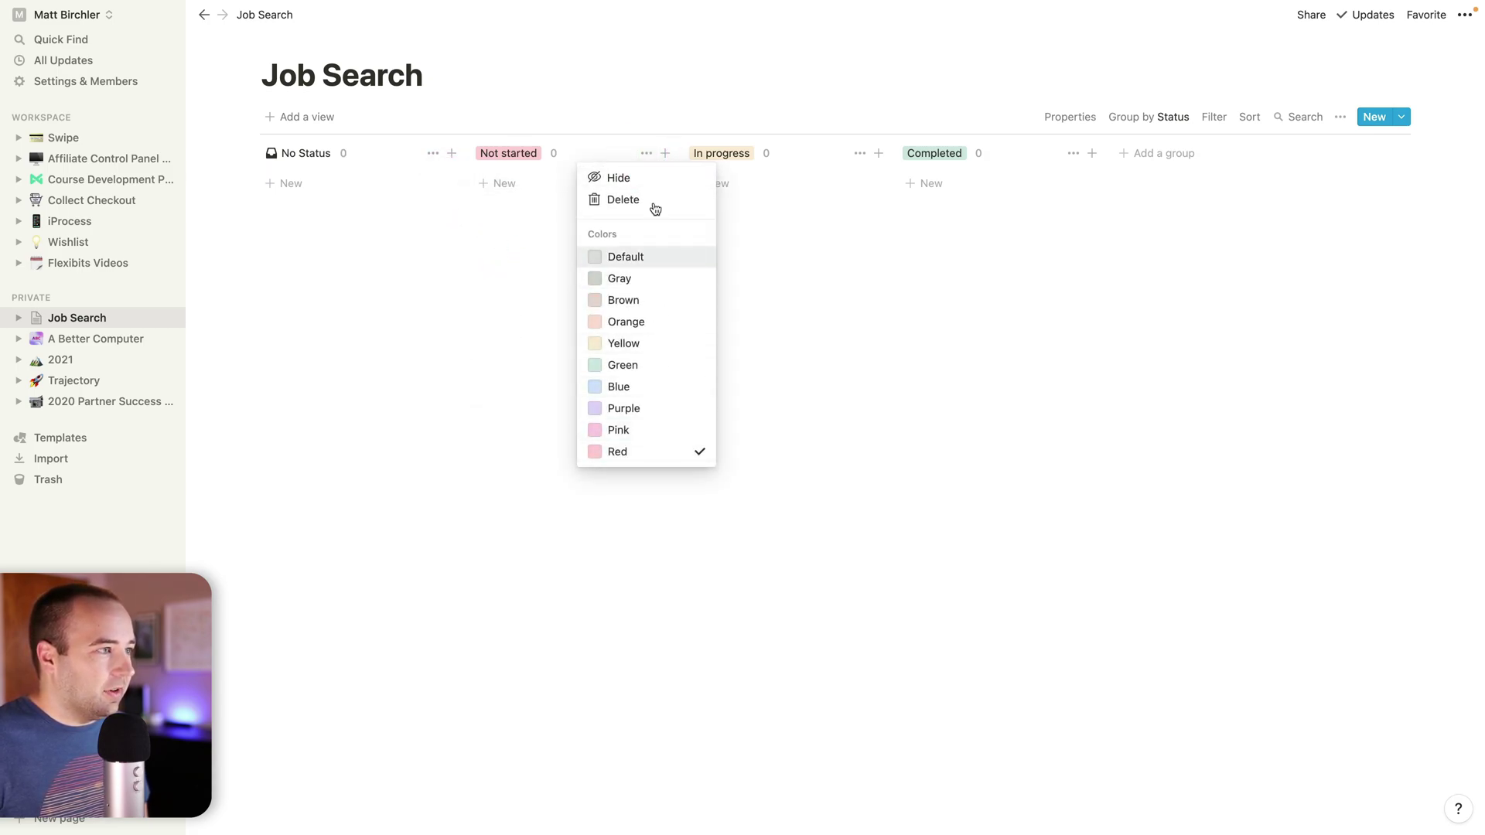
click(652, 201)
click(775, 430)
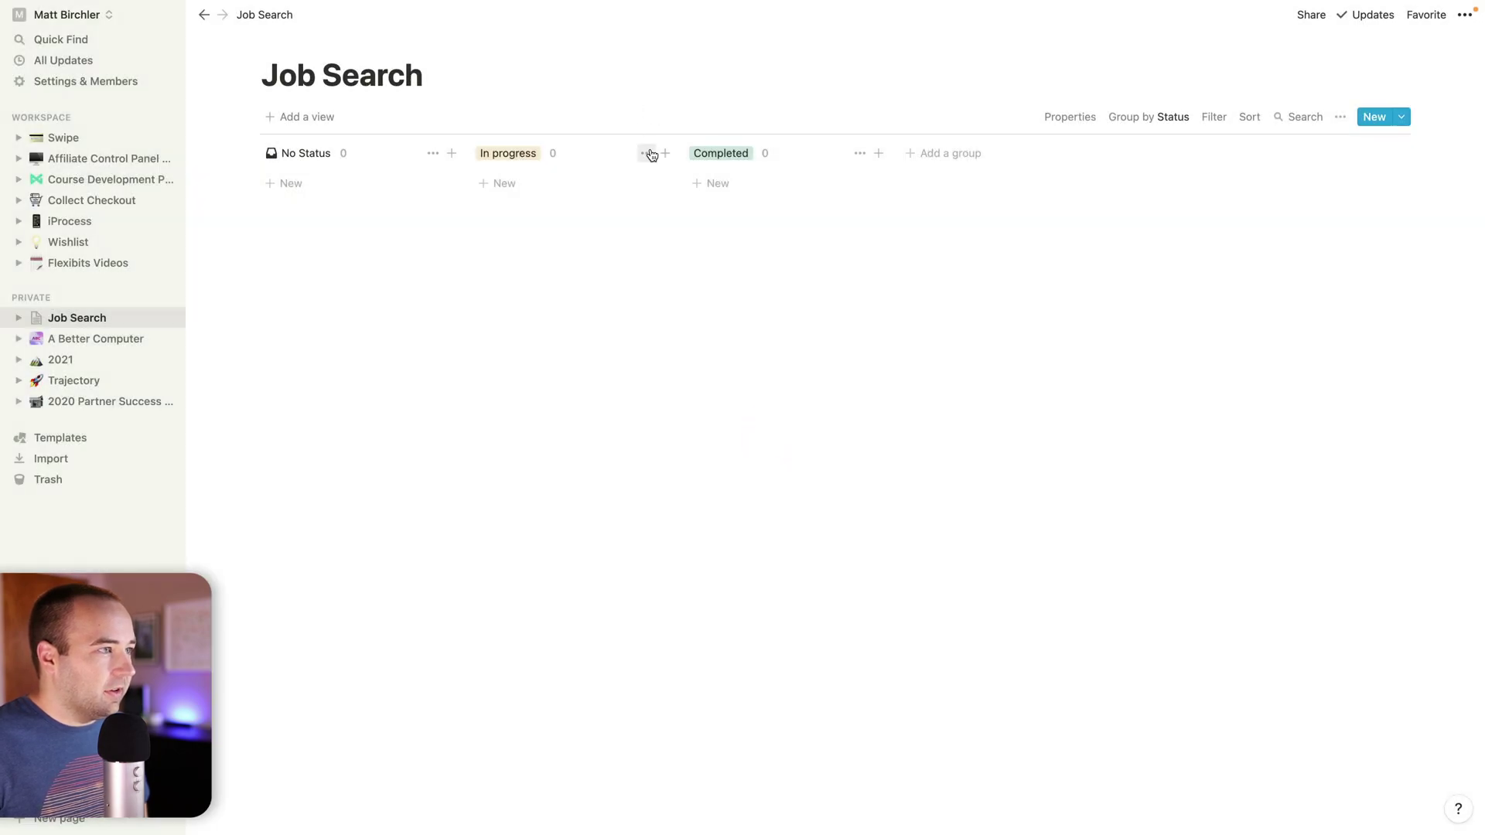
click(646, 154)
click(652, 203)
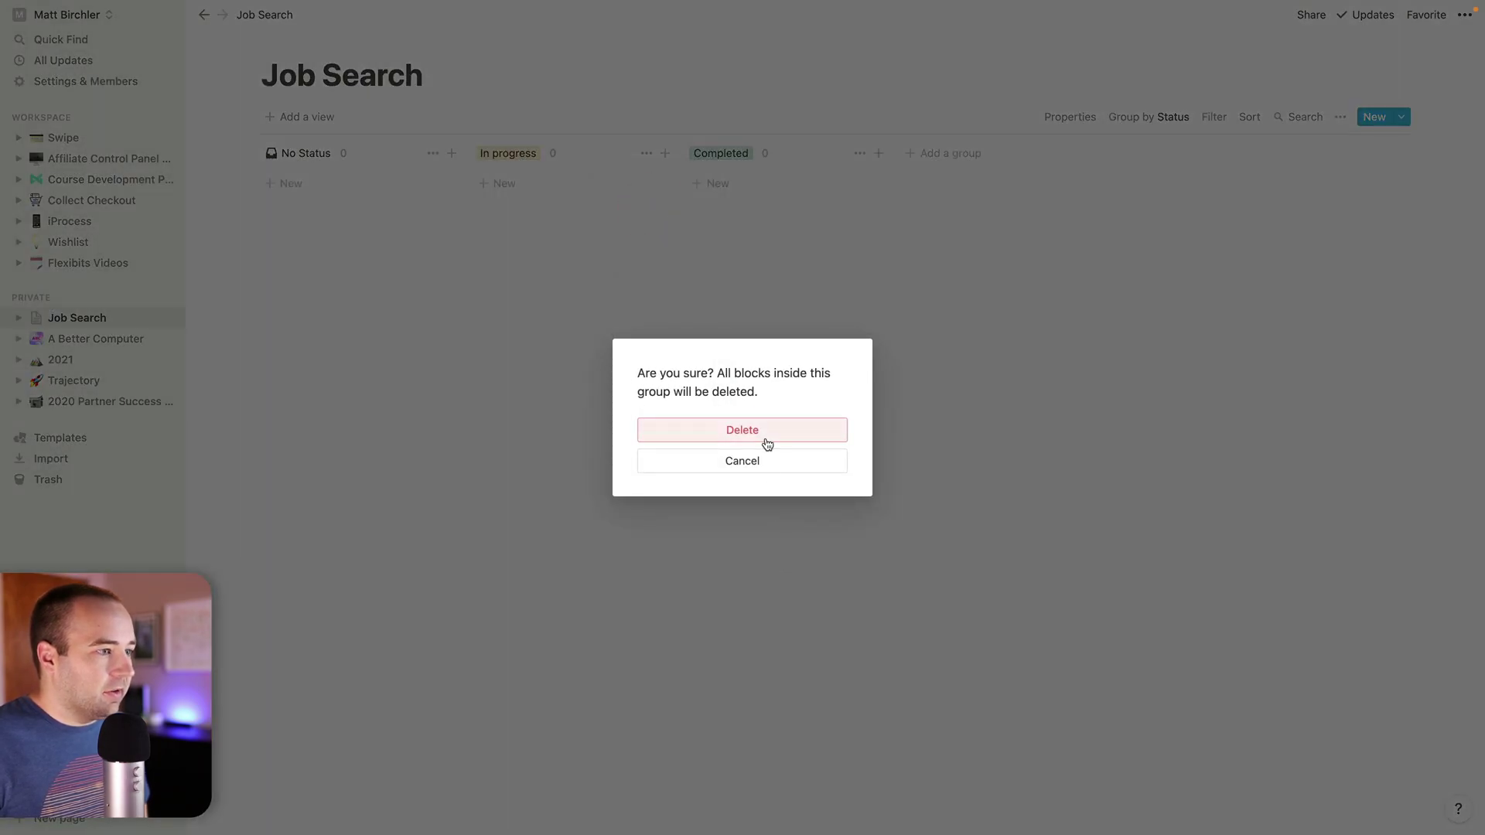
click(672, 433)
click(650, 153)
click(651, 200)
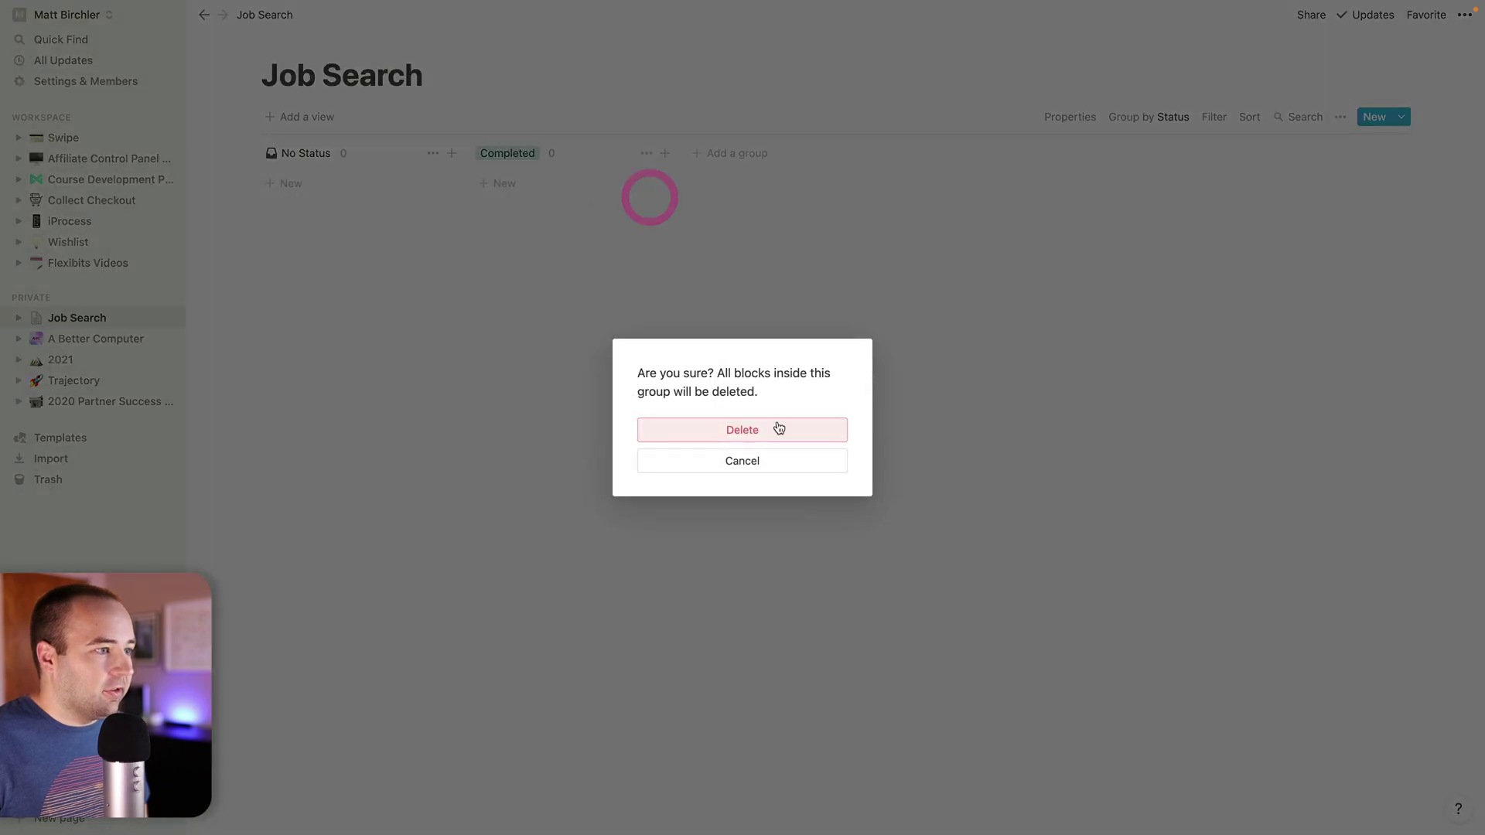
click(757, 437)
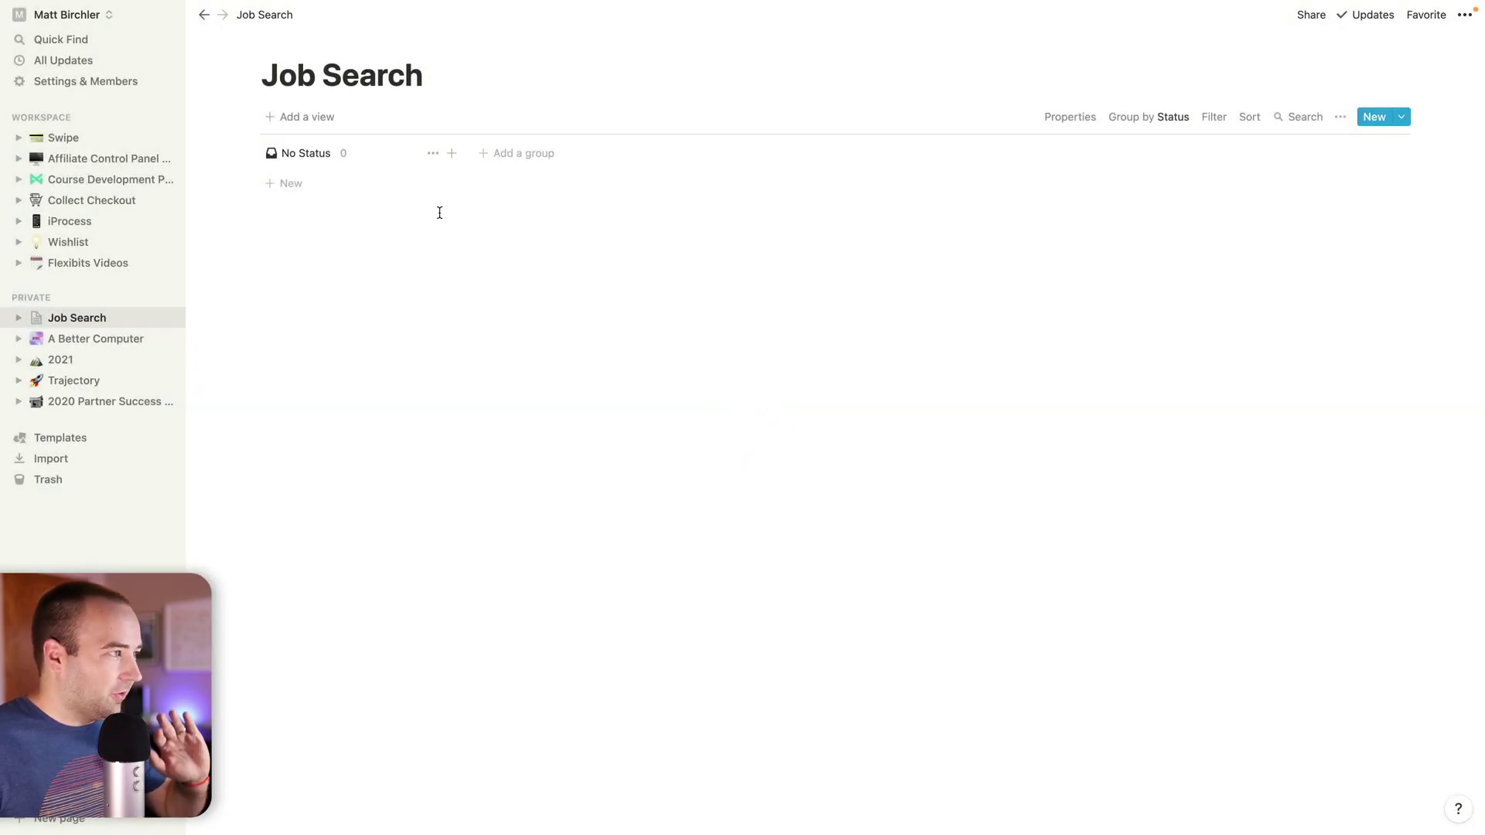
- Add To Apply and Applied groups, matching Profilehunt's board columns
key(ctrl+Left)
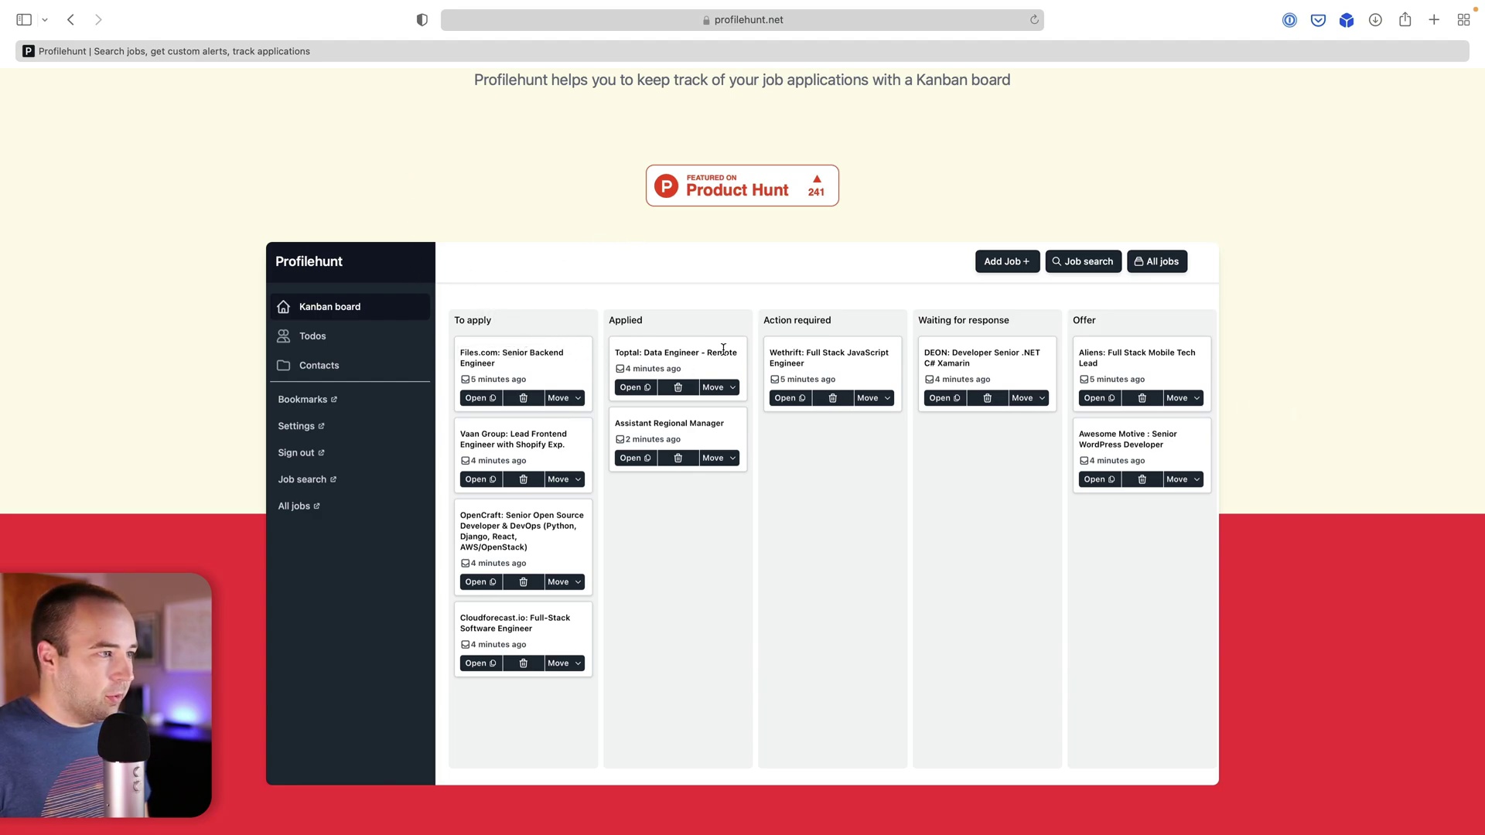
key(ctrl+Right)
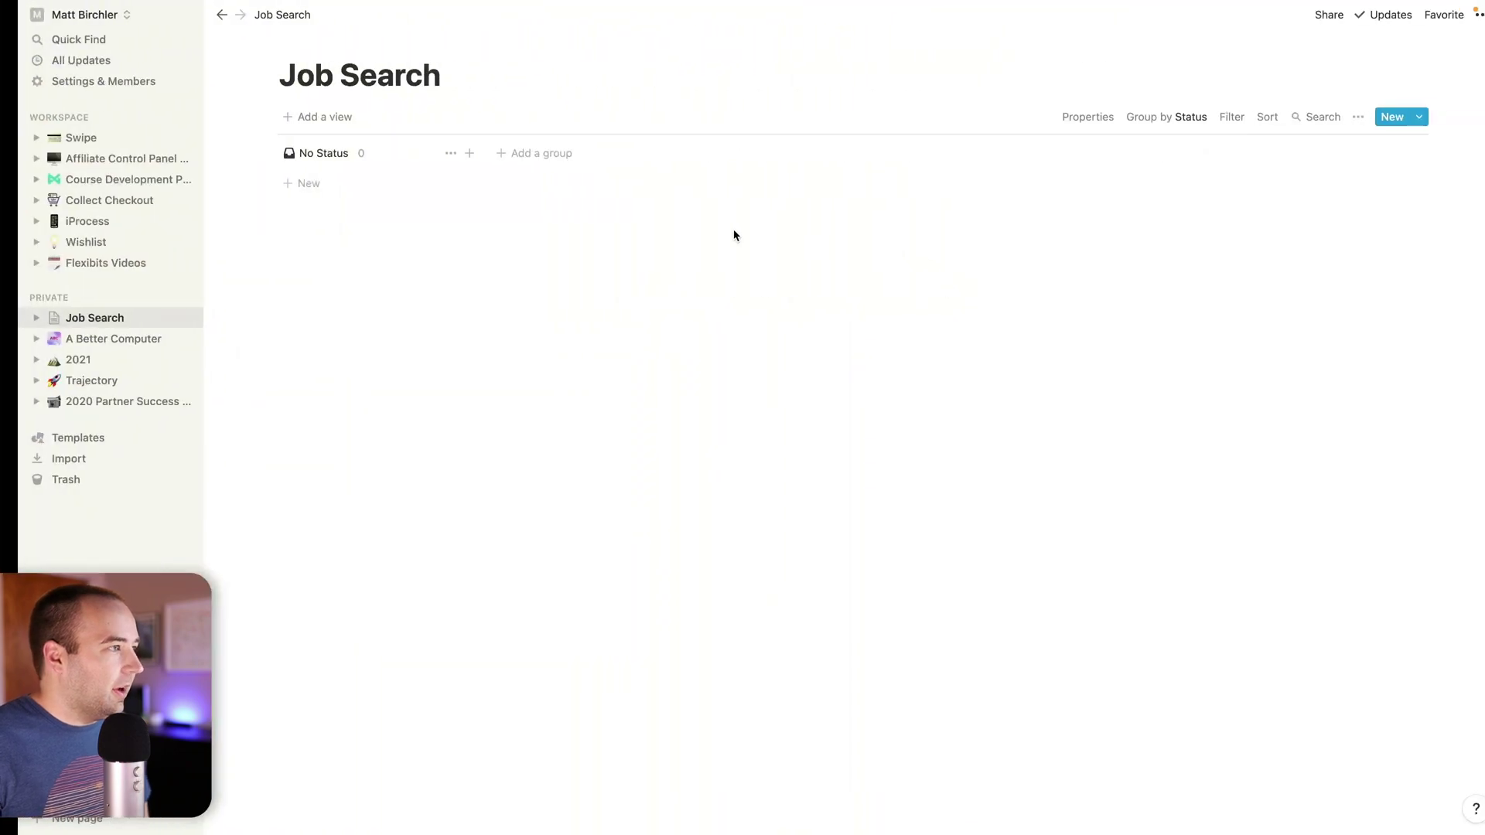
click(488, 155)
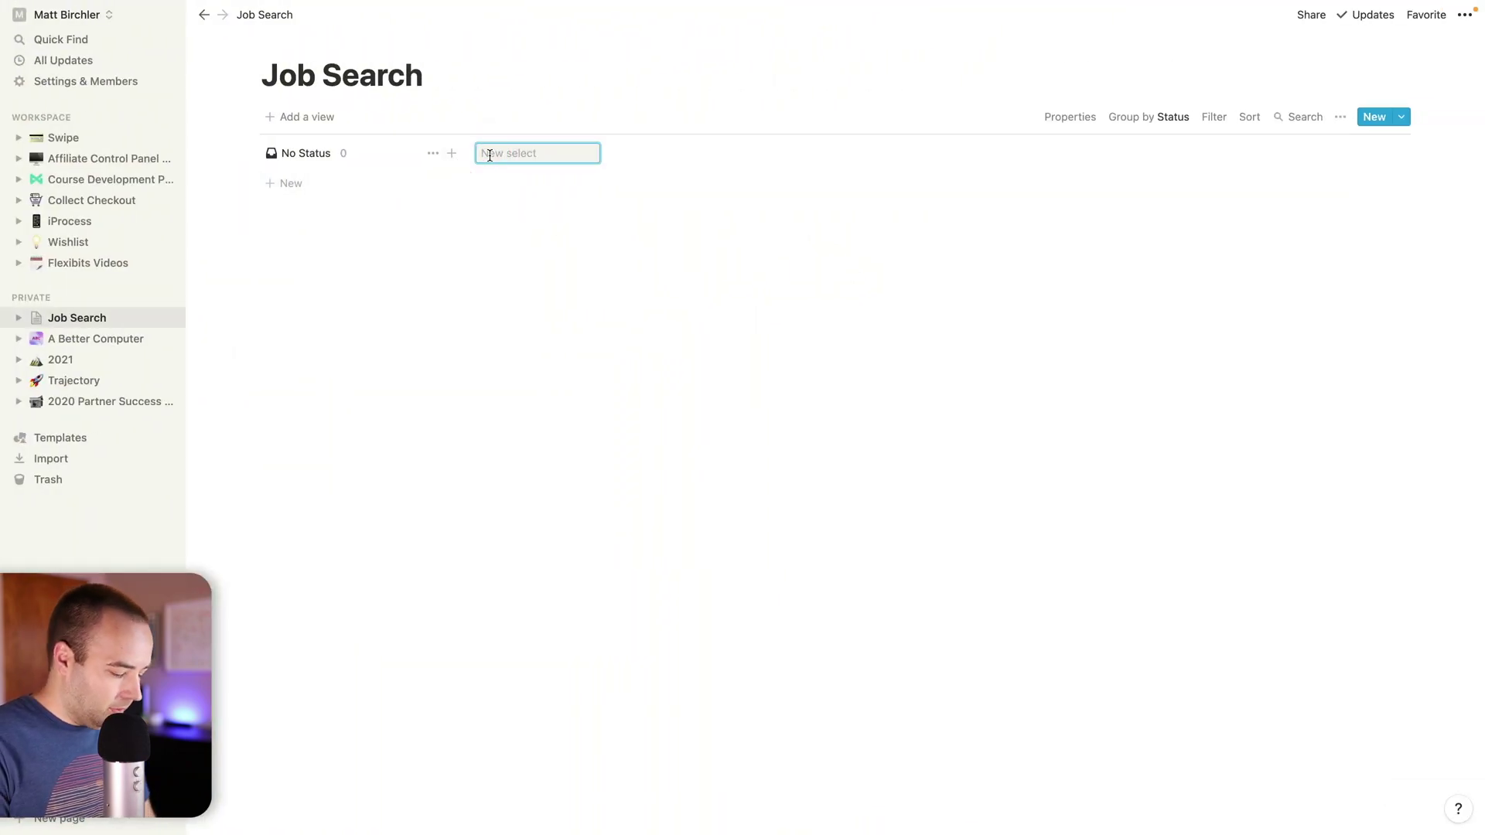
text(To Apply)
key(Return)
key(ctrl+Left)
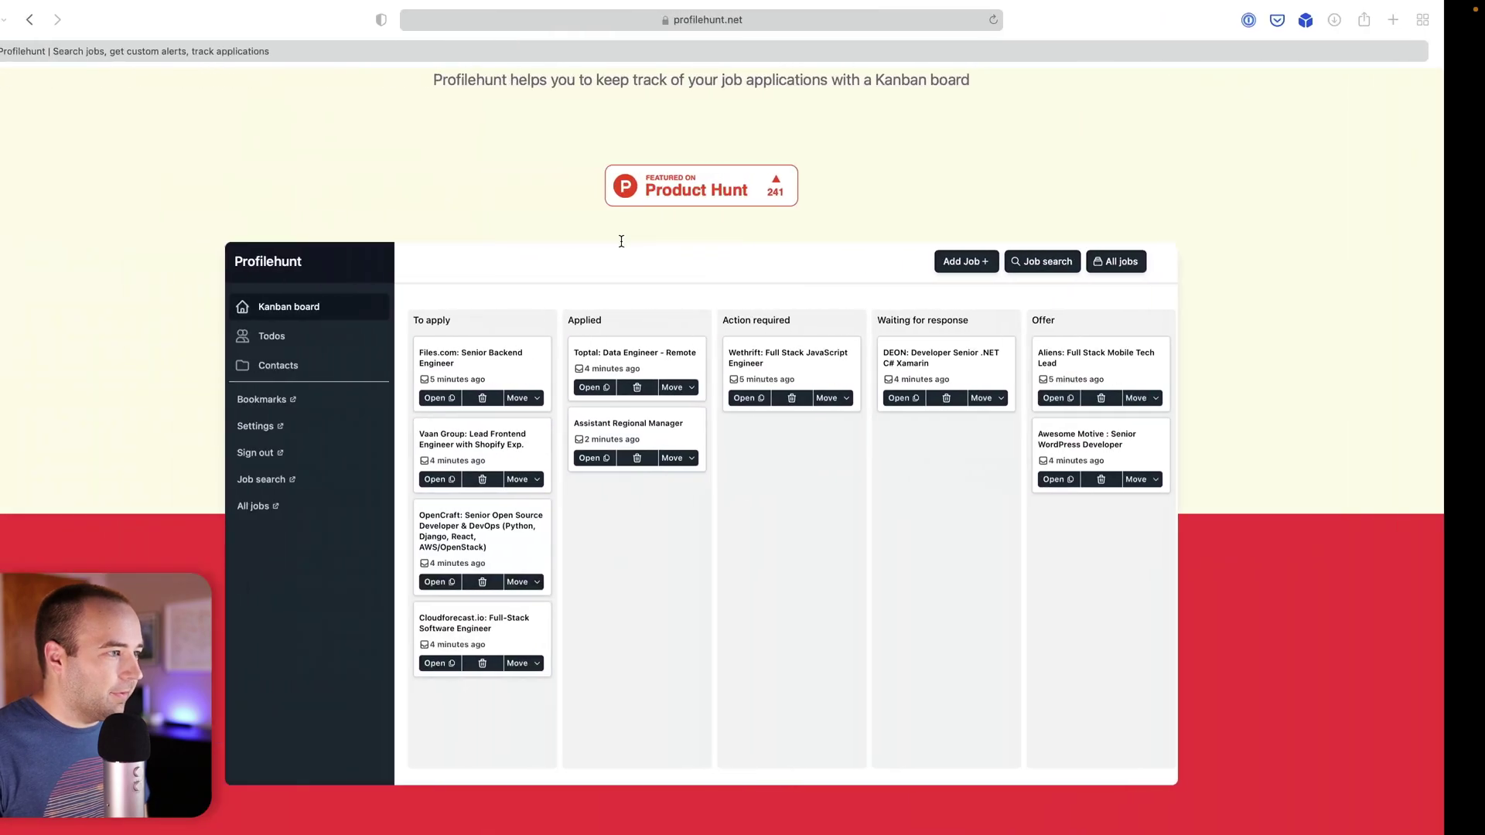
key(ctrl+Right)
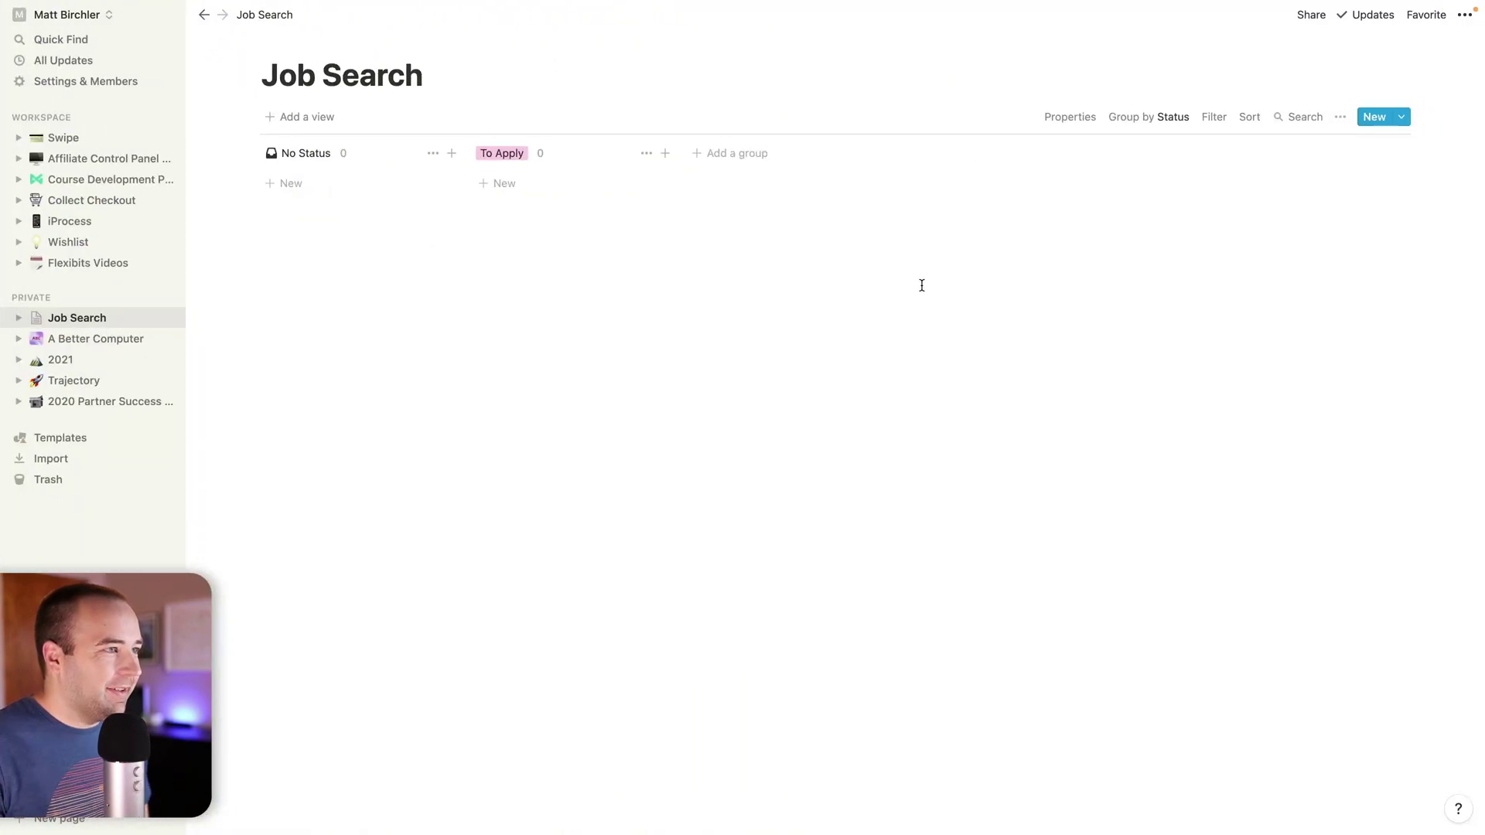
click(718, 154)
text(Applied)
key(Return)
- Add Action Required, Waiting for Response and Offer groups to the board
click(920, 153)
text(Action Required)
key(Return)
key(ctrl+Left)
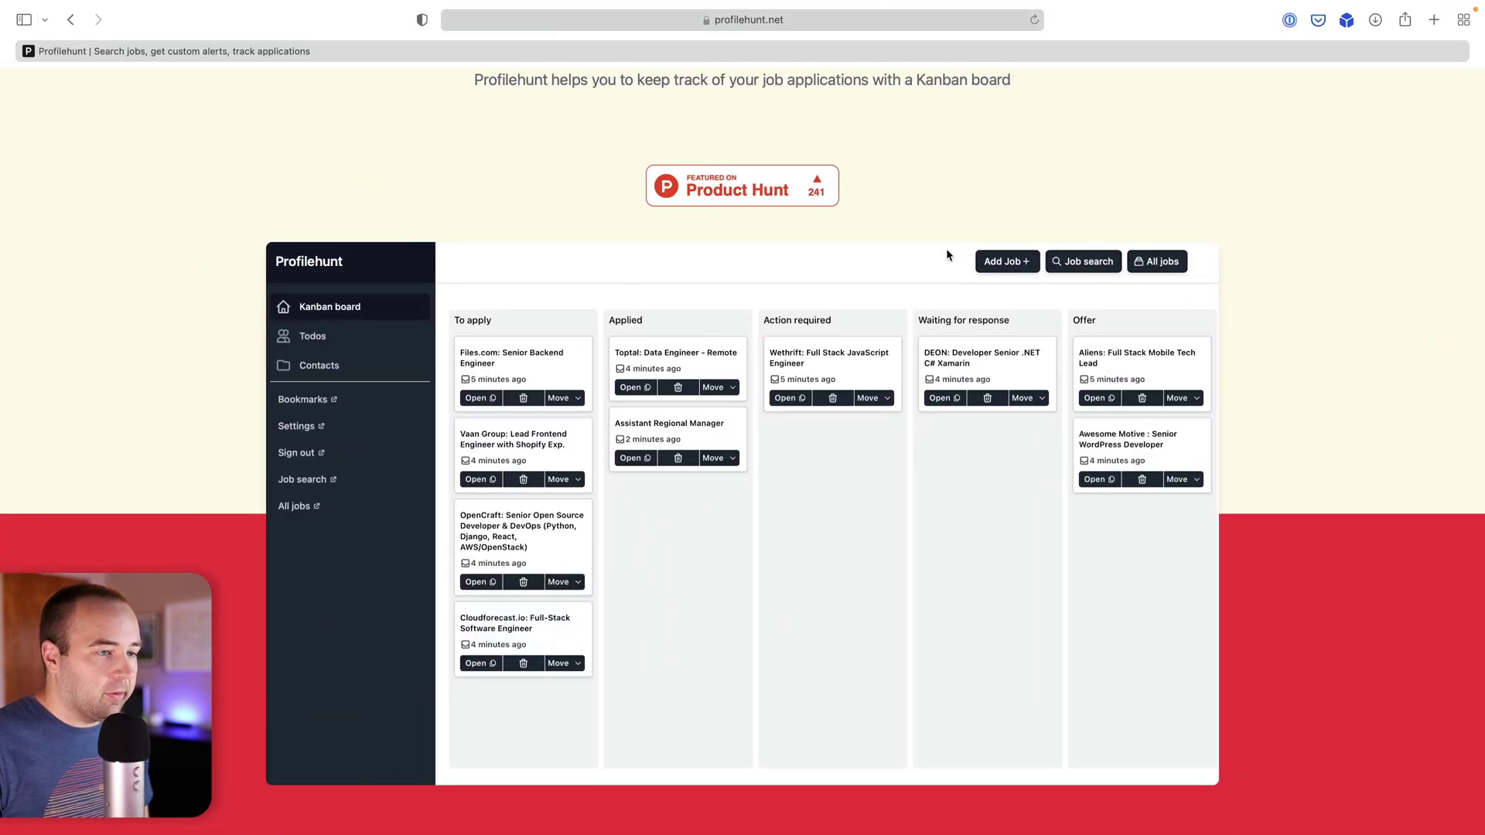
key(ctrl+Right)
click(1156, 153)
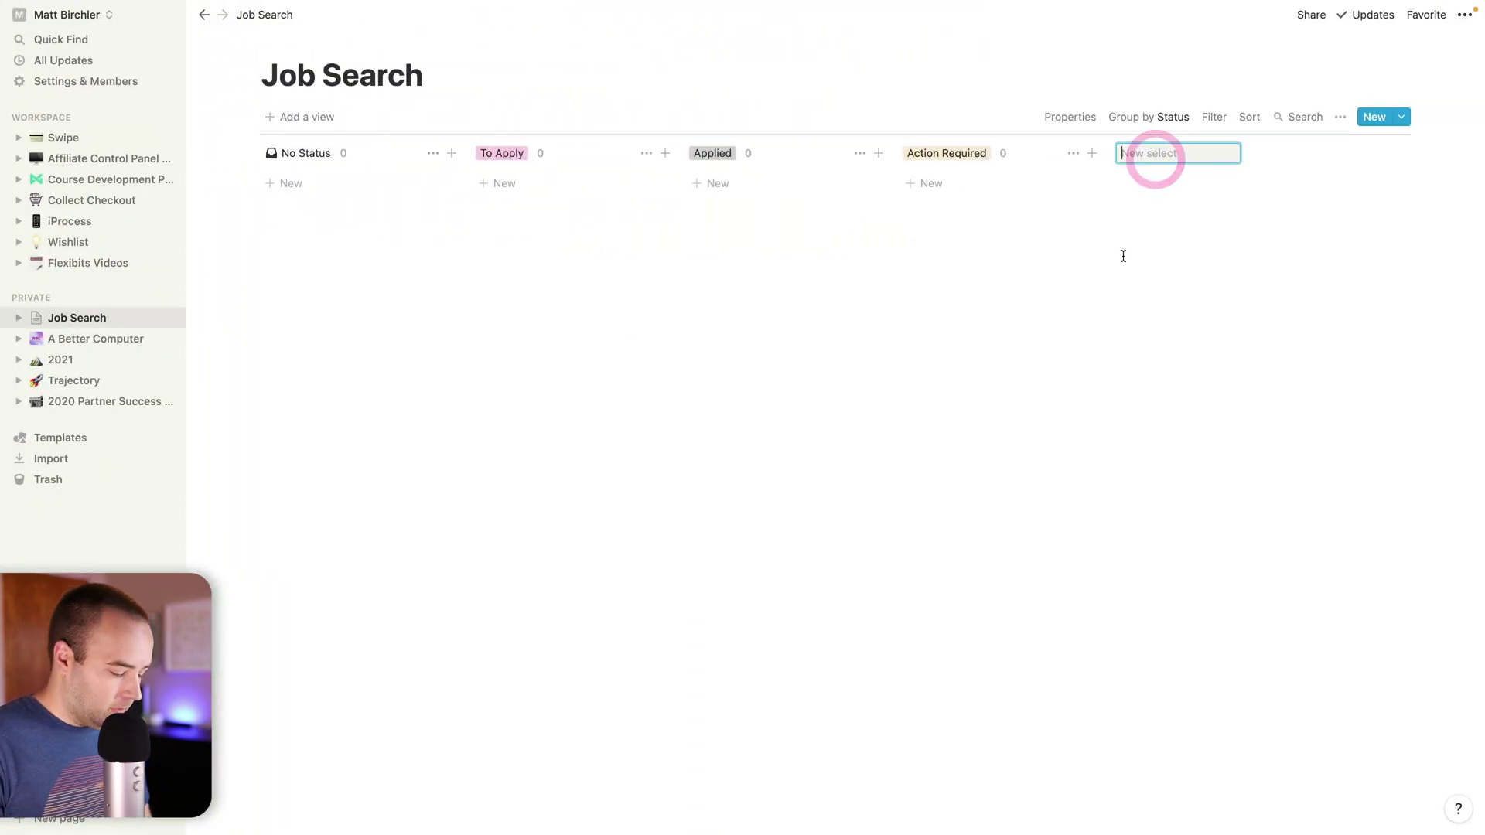
text(Waiting for Re)
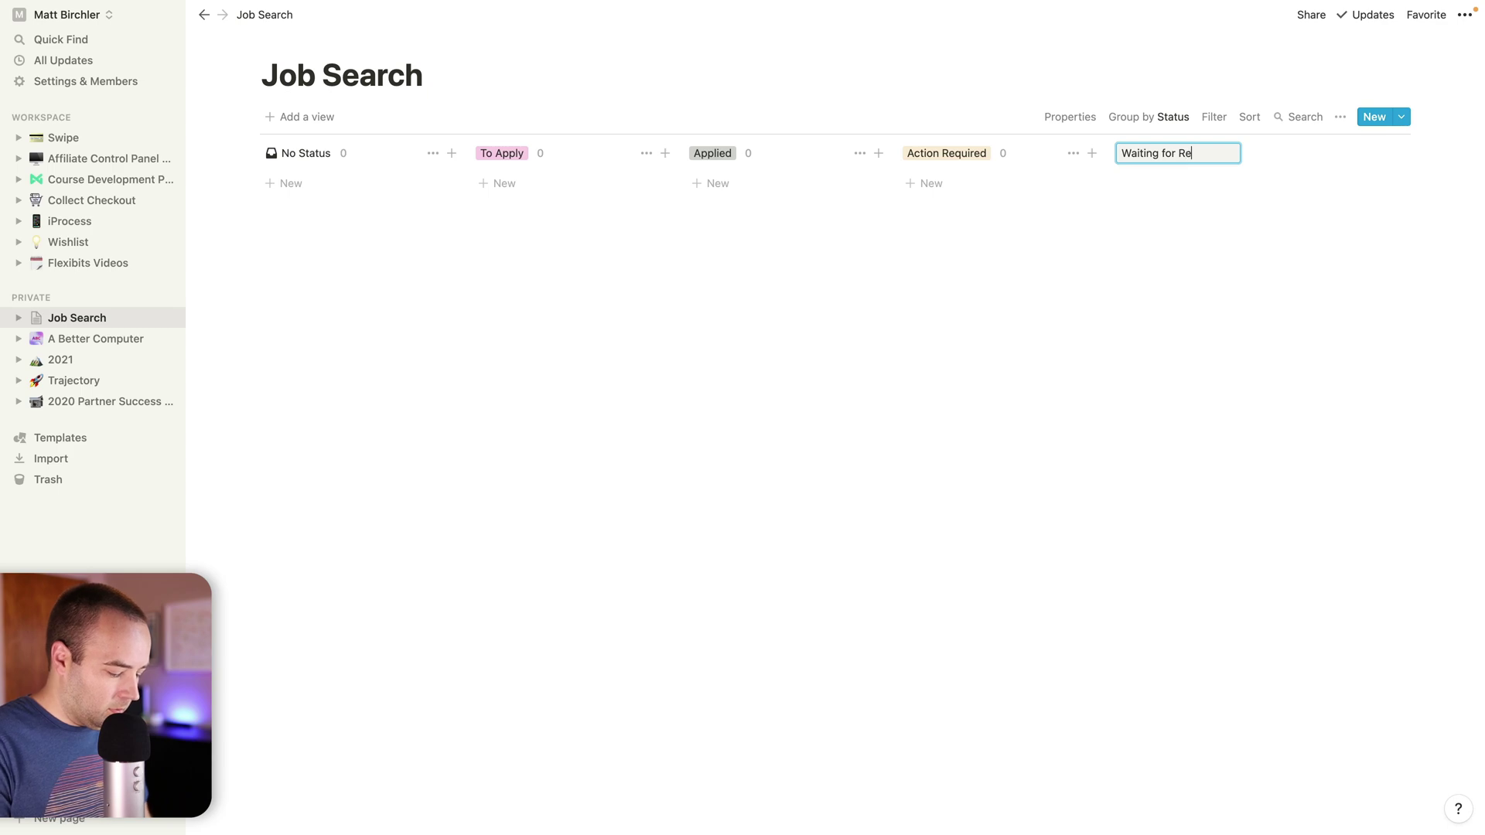
text(sponse)
key(Return)
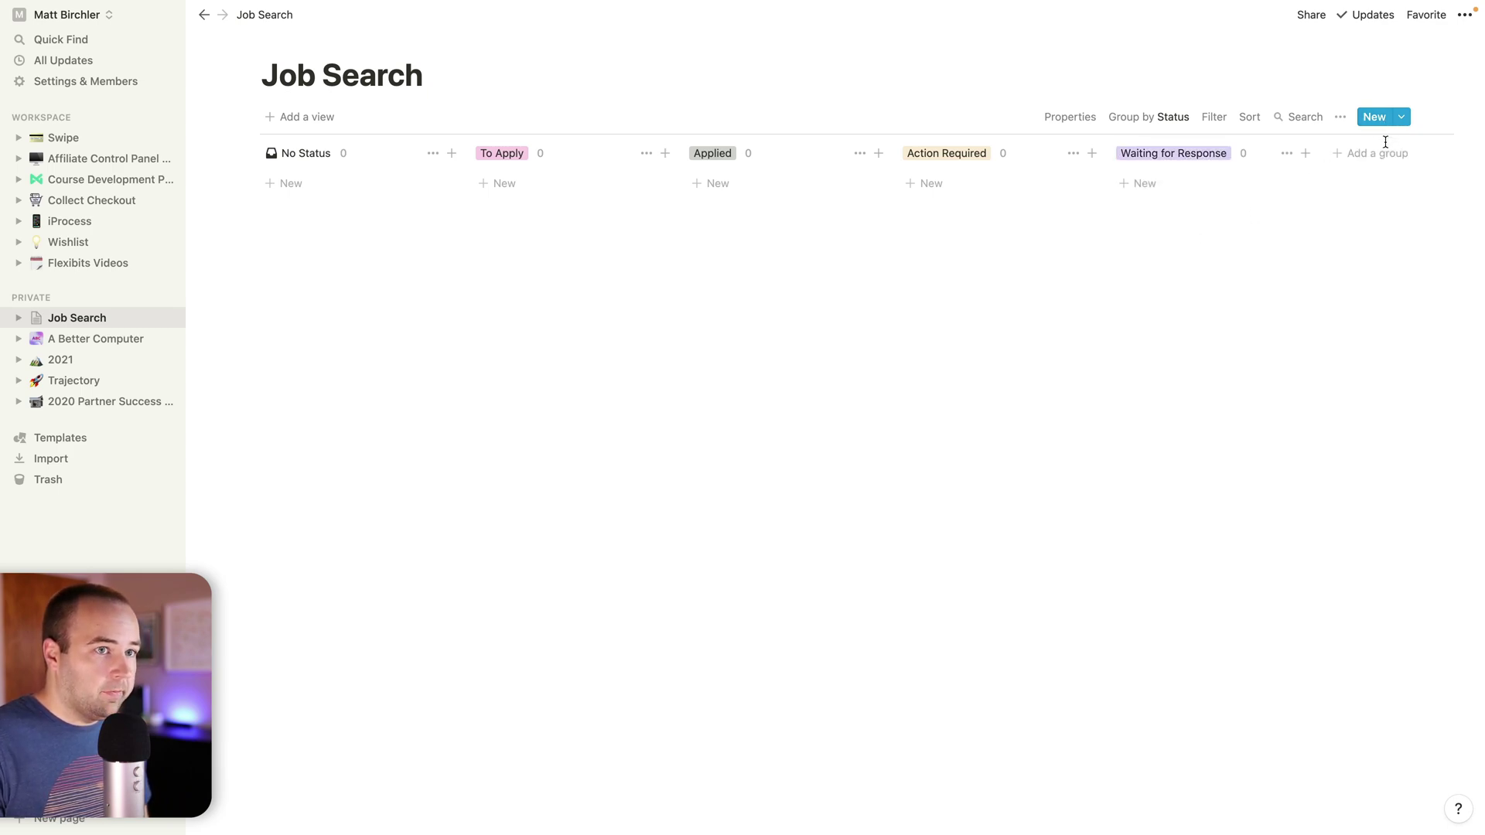
click(1384, 151)
text(O)
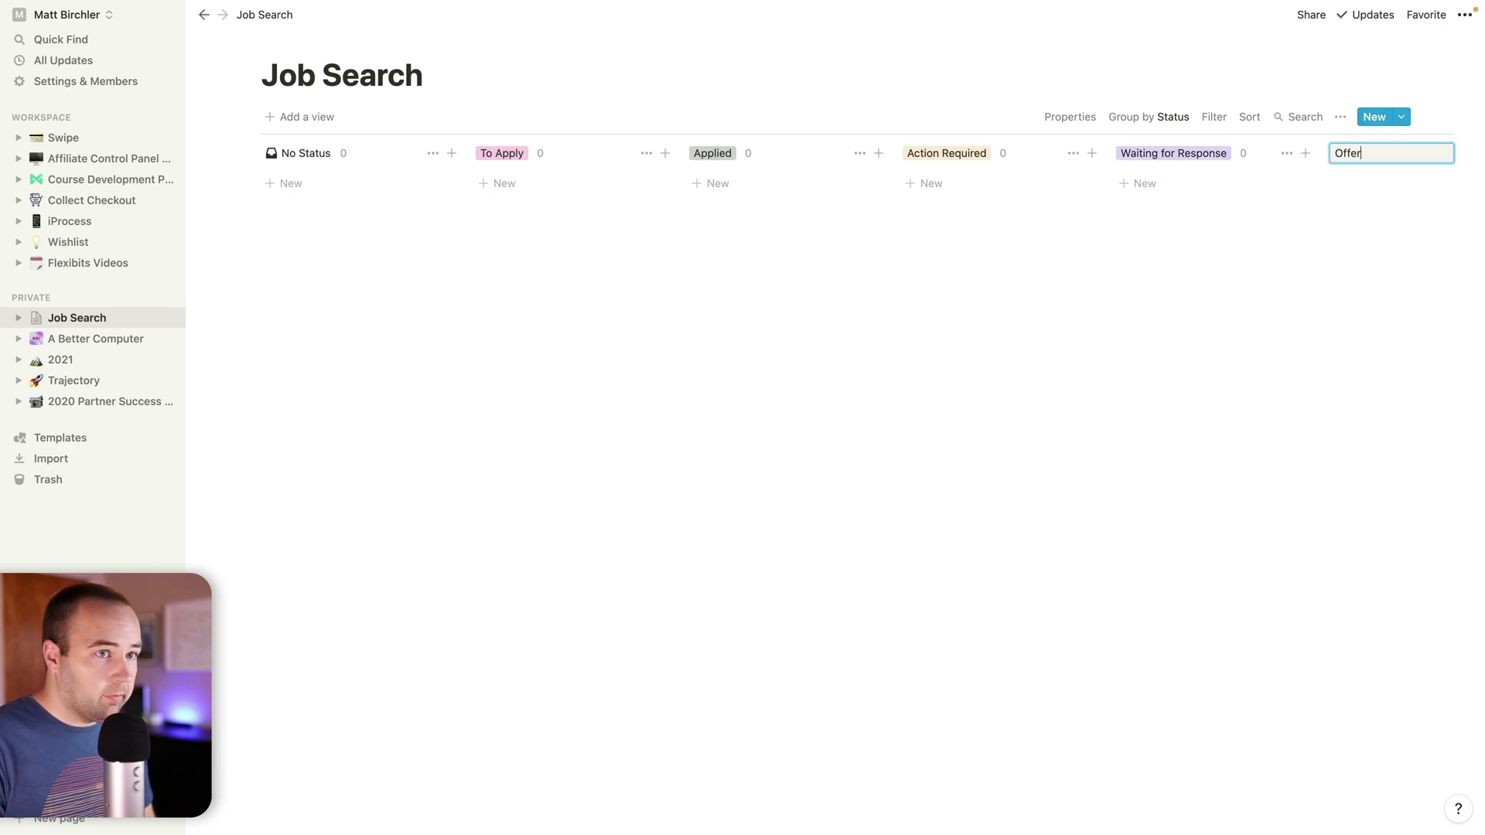
text(ffer)
key(Return)
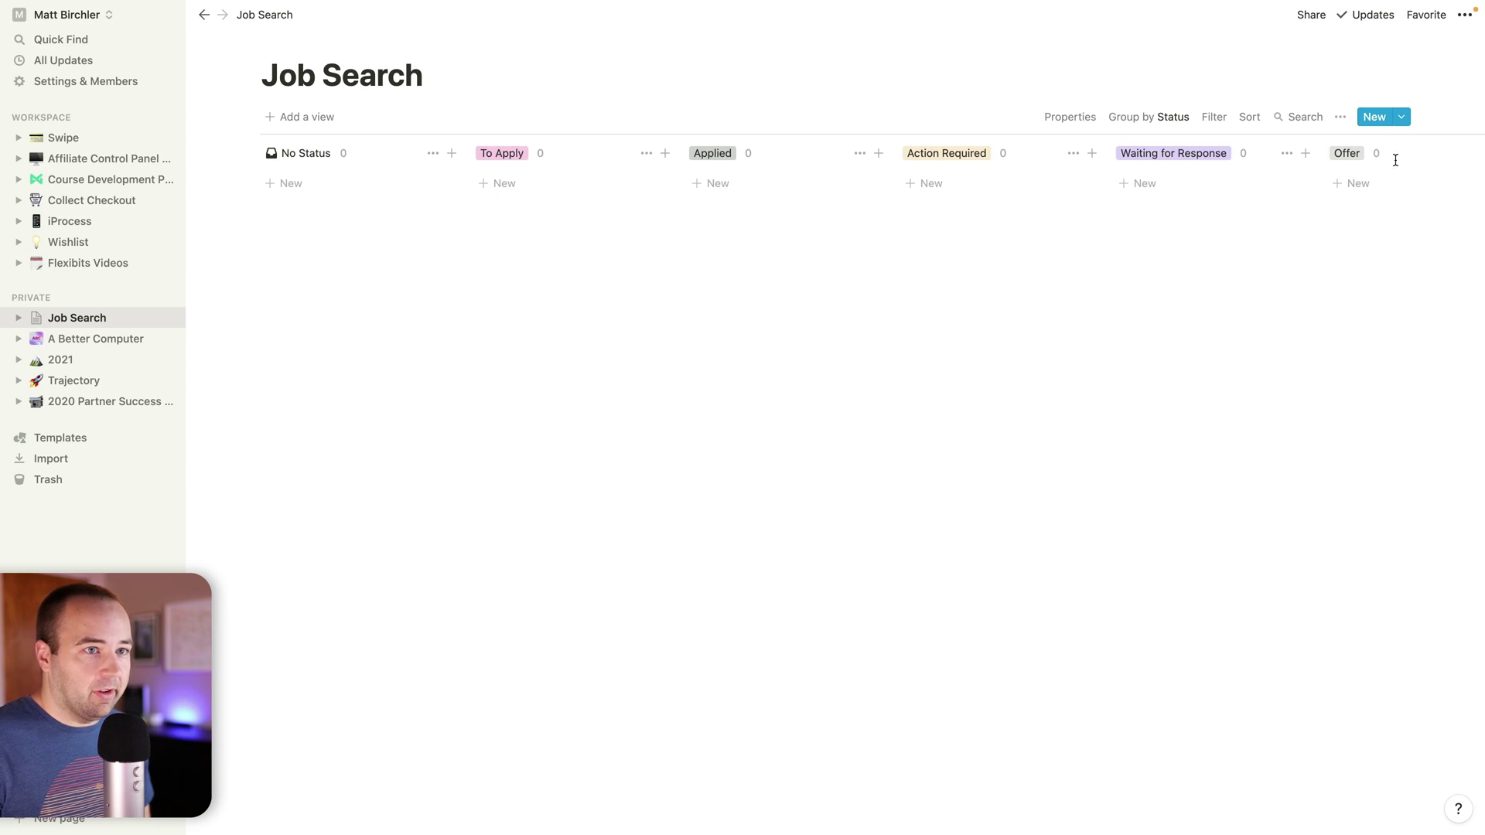
- Color the Offer group green and the Waiting for Response group blue
scroll(1395, 160, right, 3)
click(1366, 153)
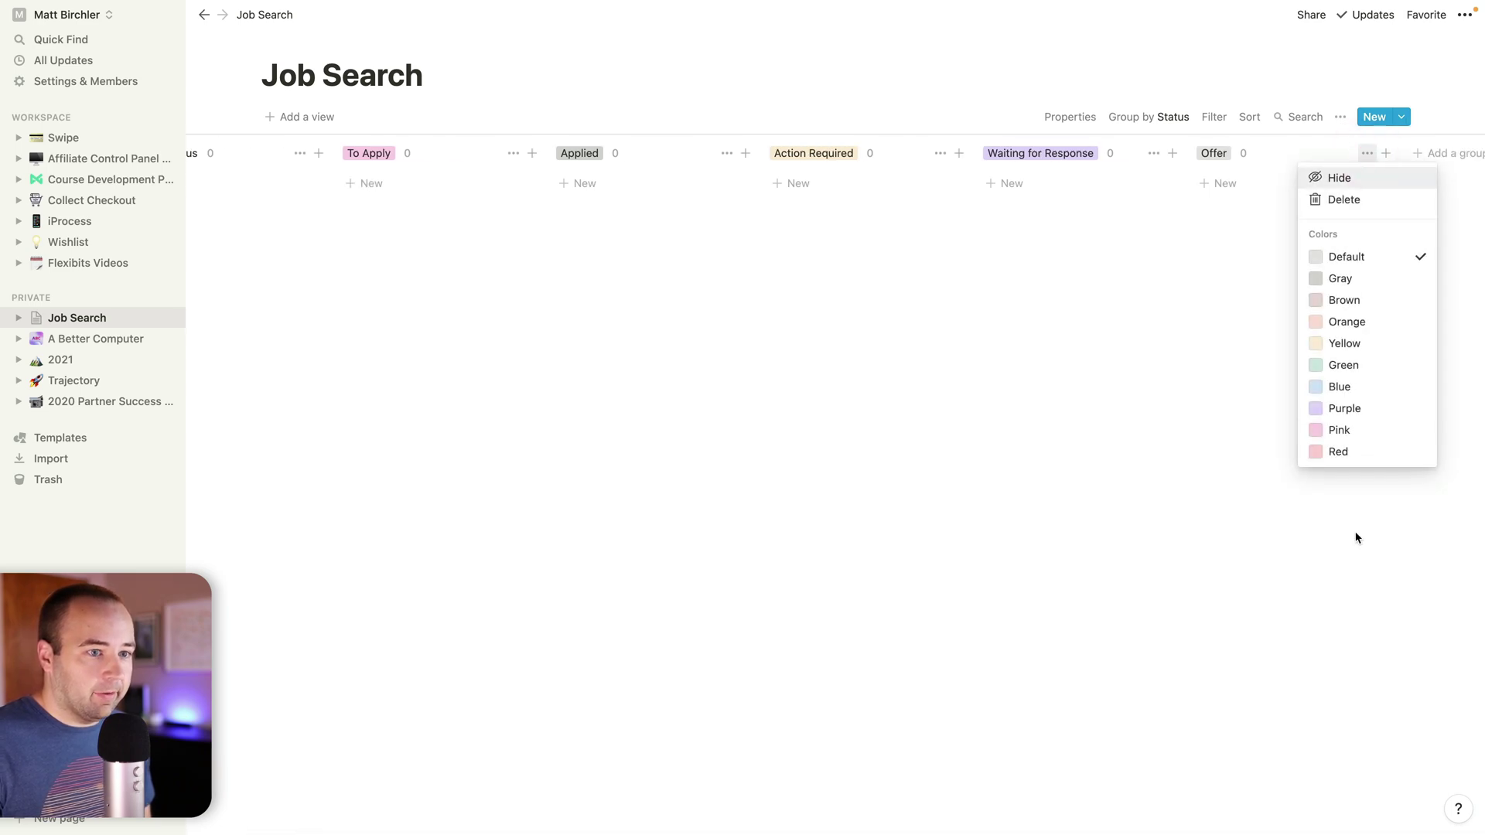
click(1354, 365)
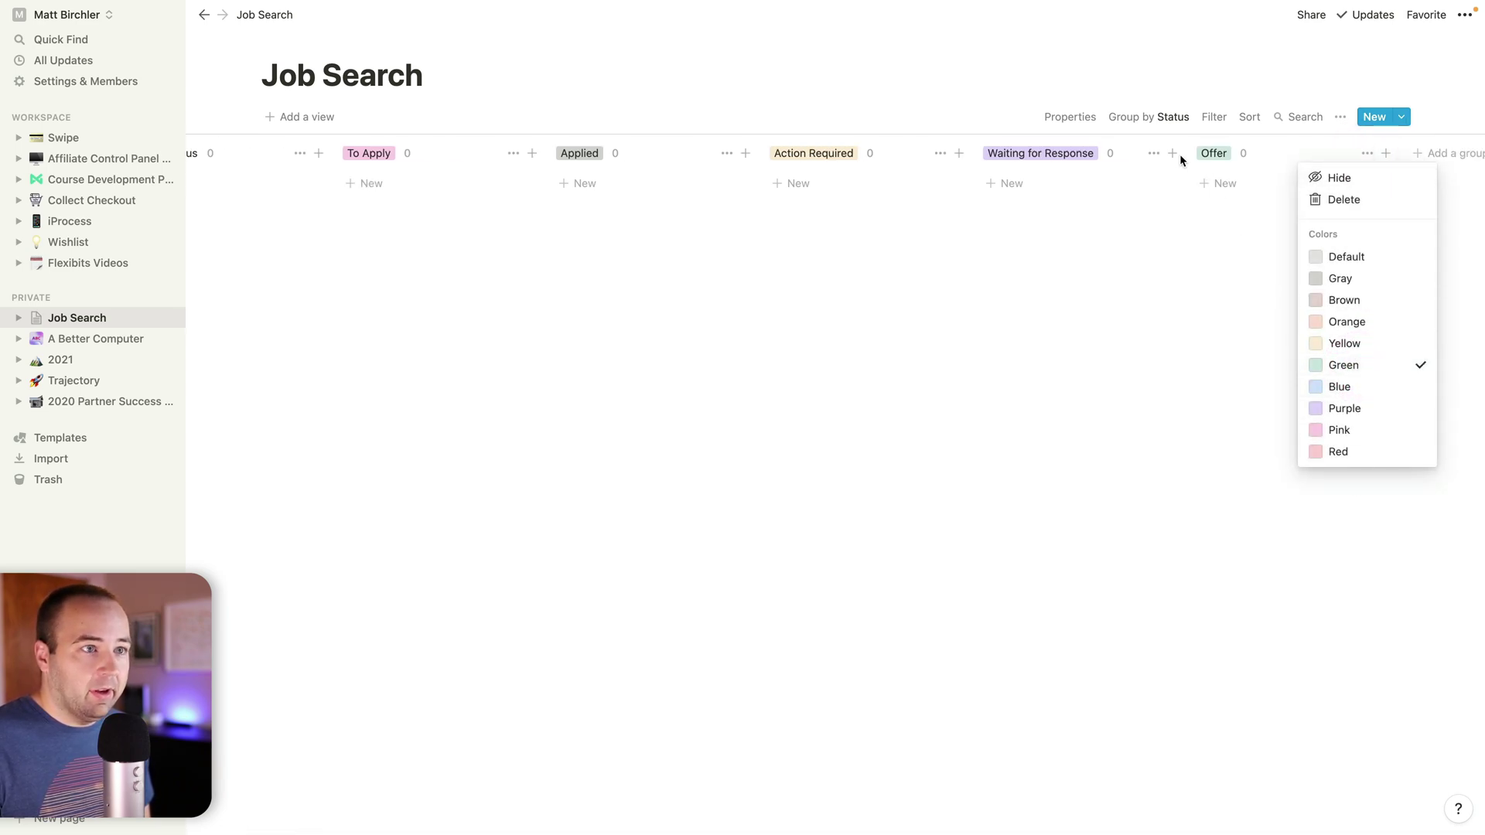
click(1153, 152)
click(1153, 153)
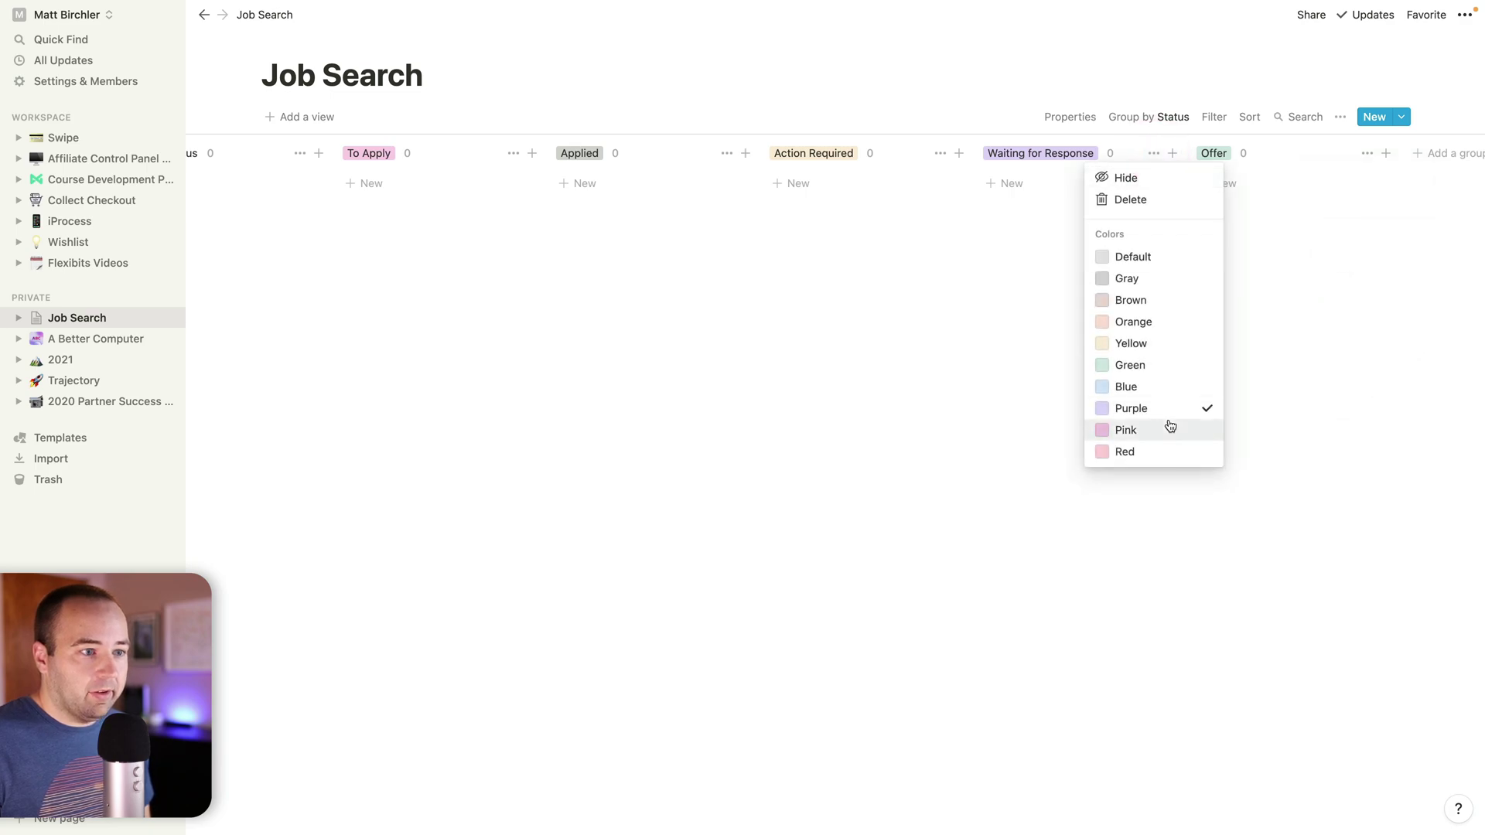
click(1152, 387)
click(943, 154)
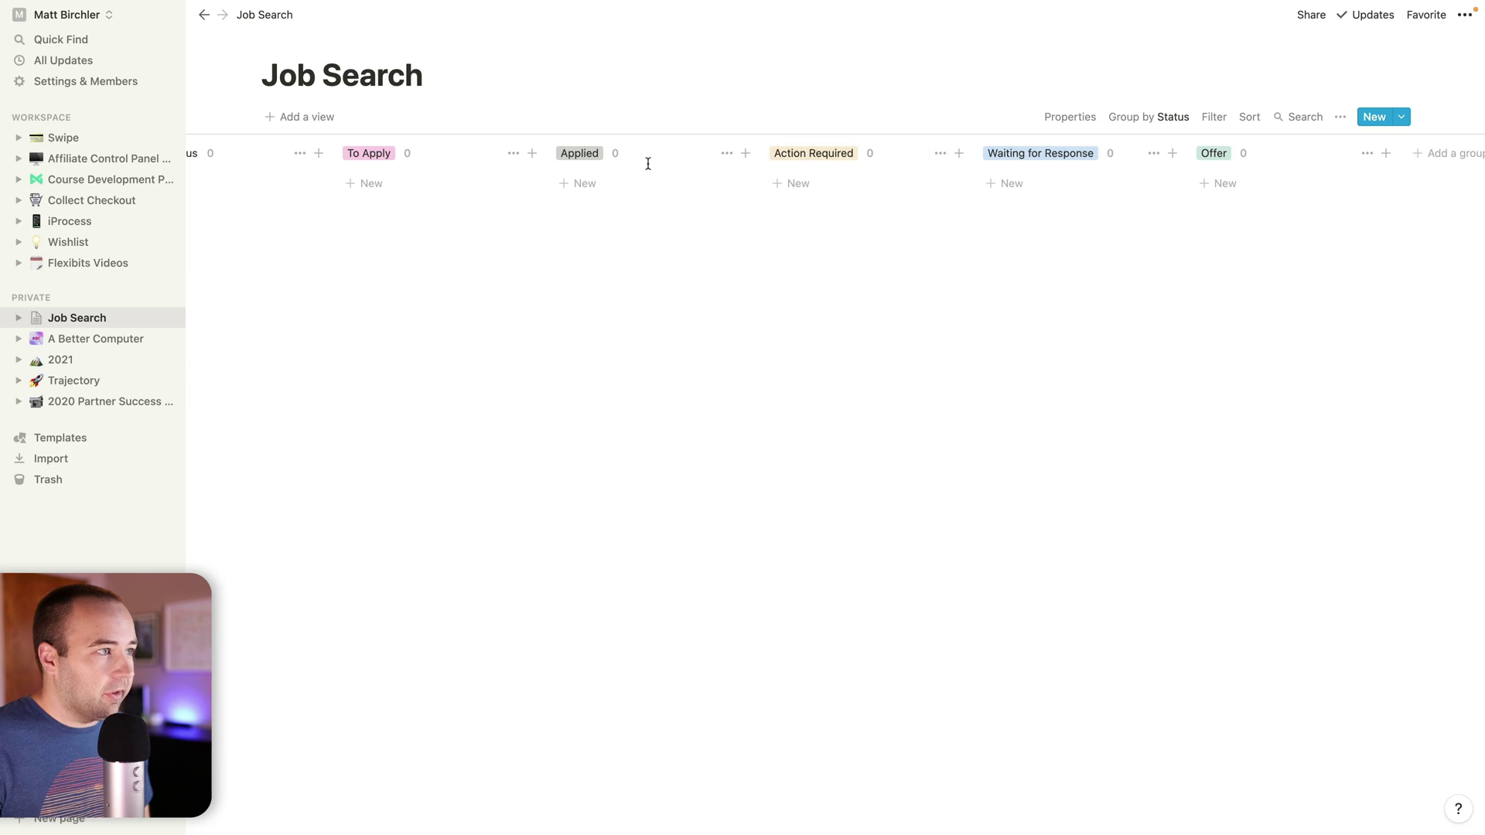
- Color the Applied group orange and the To Apply group gray
click(726, 152)
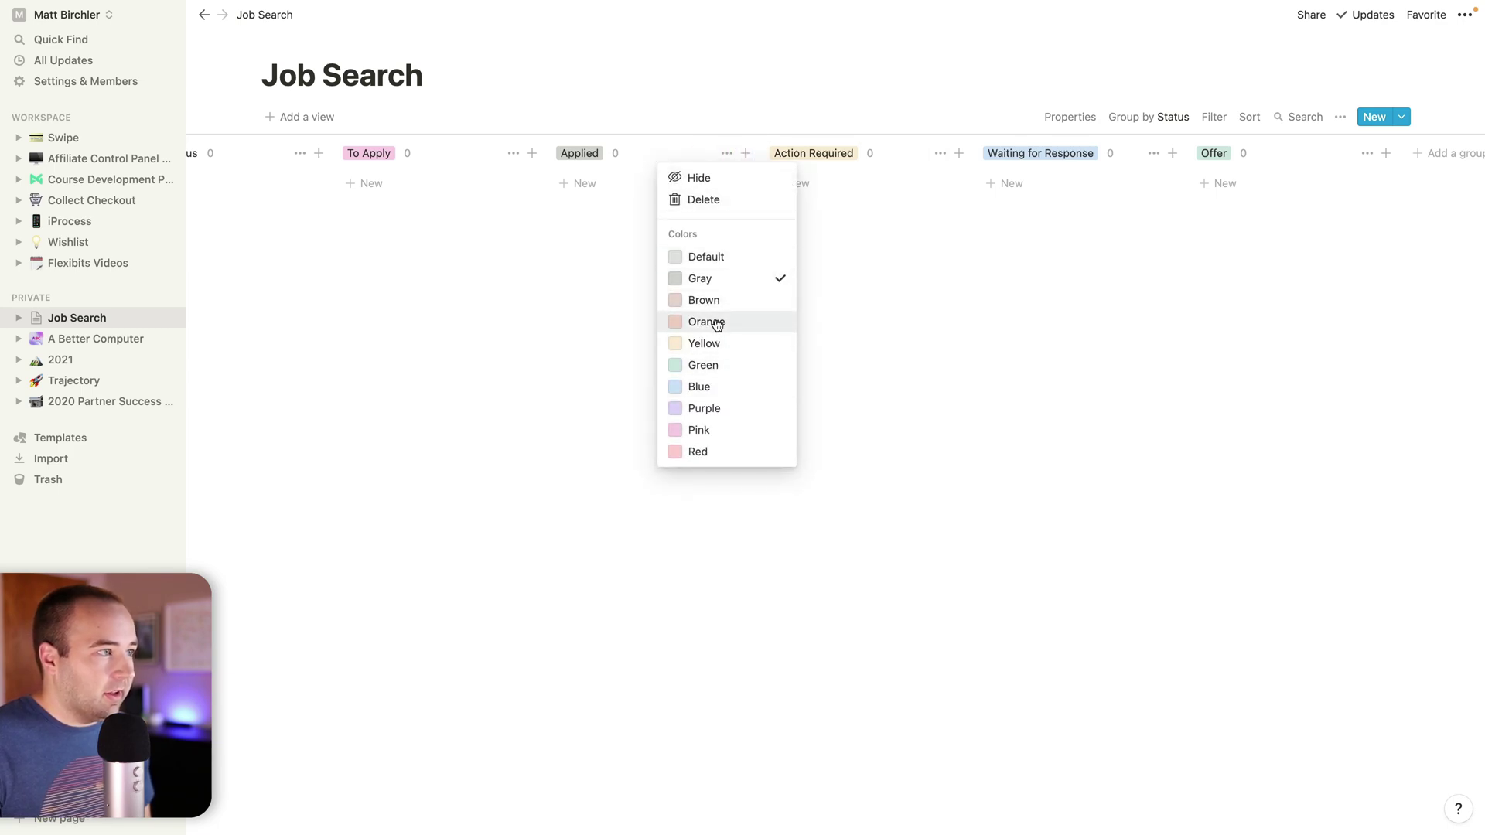
click(713, 321)
click(504, 244)
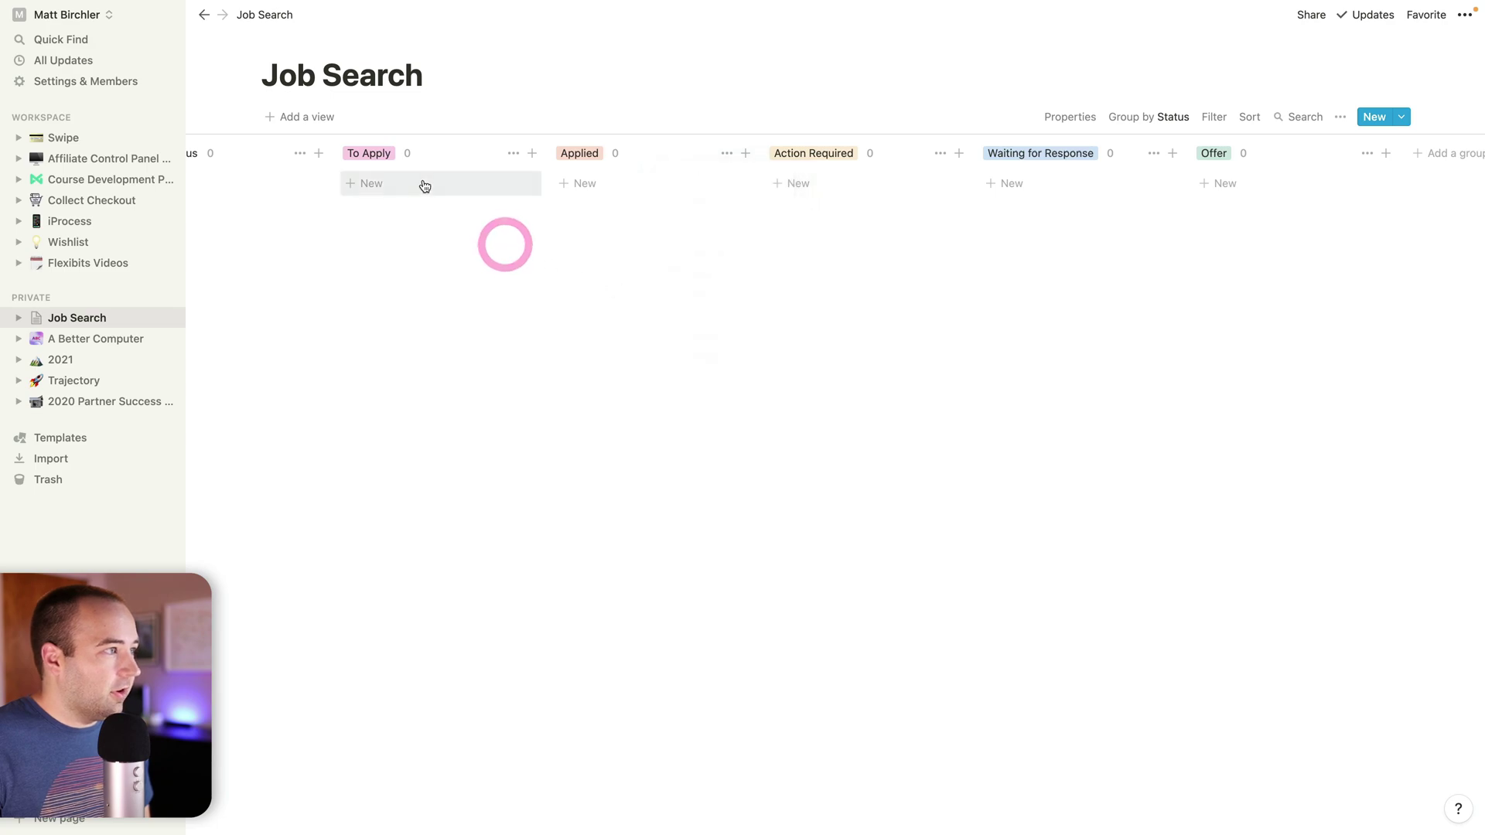
click(516, 157)
click(486, 279)
click(405, 262)
scroll(405, 262, left, 3)
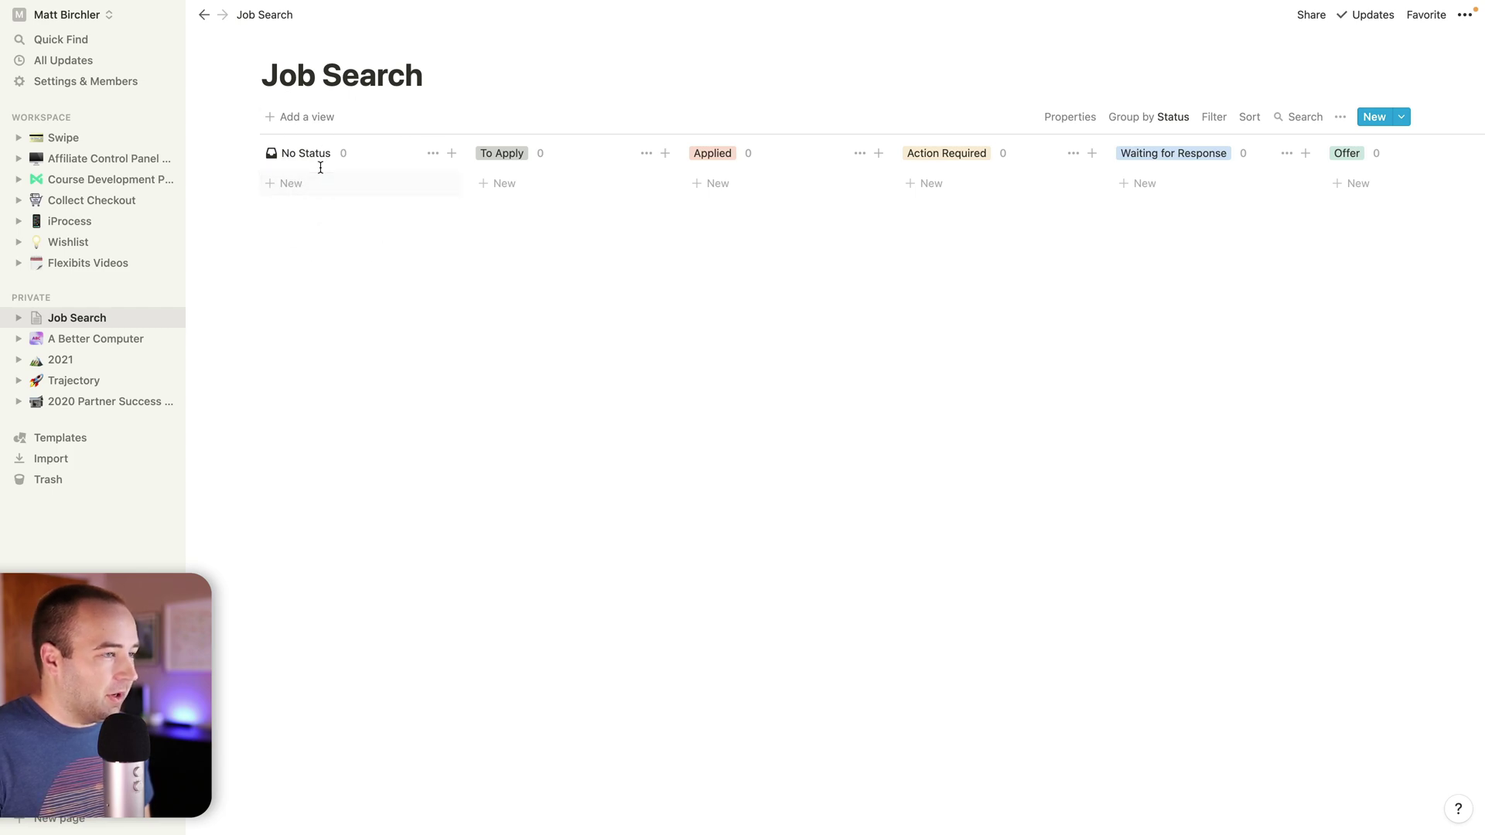
scroll(583, 290, right, 3)
scroll(583, 288, left, 3)
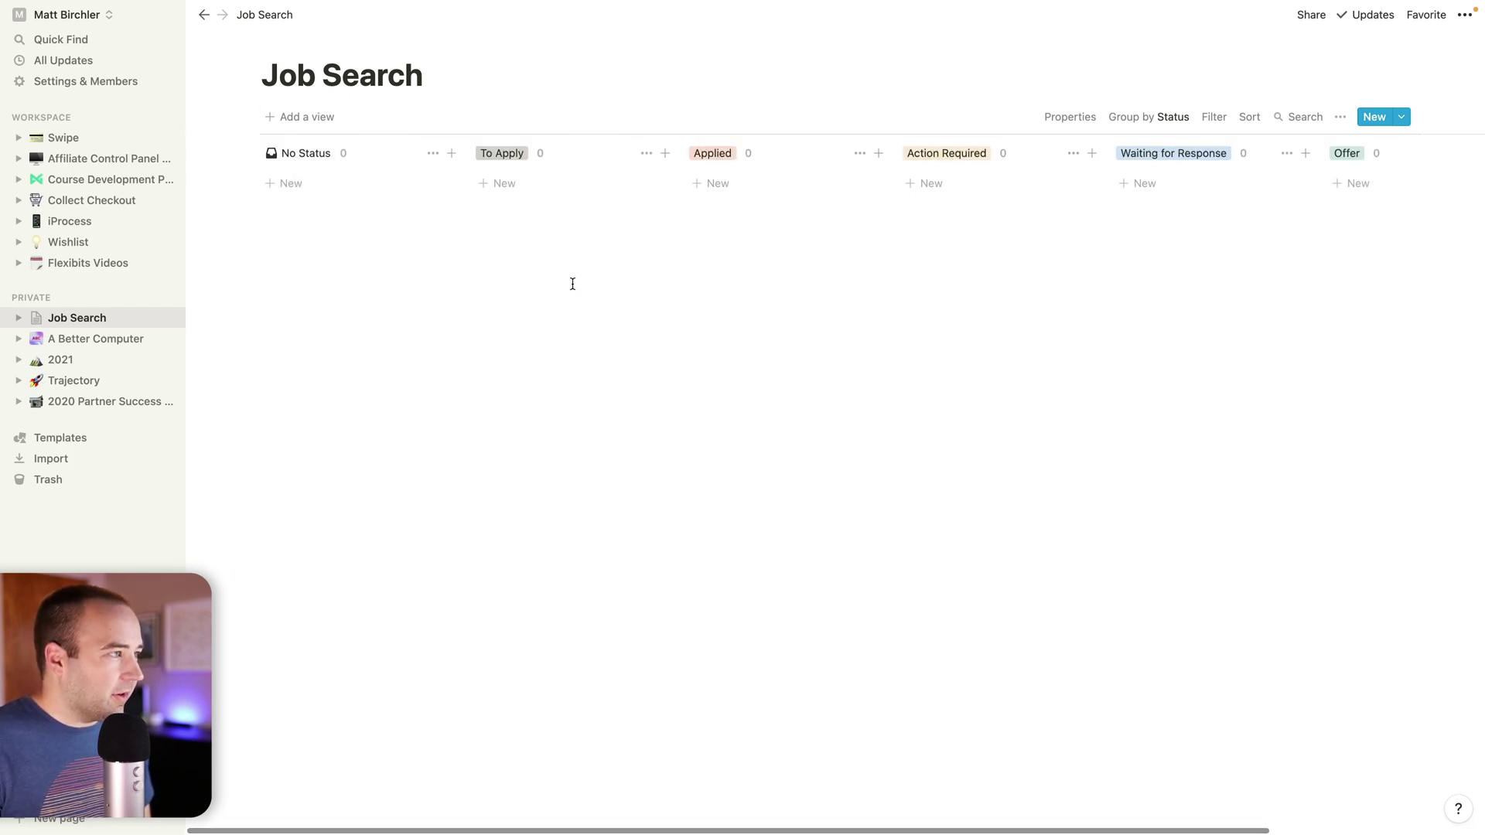
scroll(573, 283, right, 3)
- Add a red Declined group at the end of the board, then return to Profilehunt
click(1325, 154)
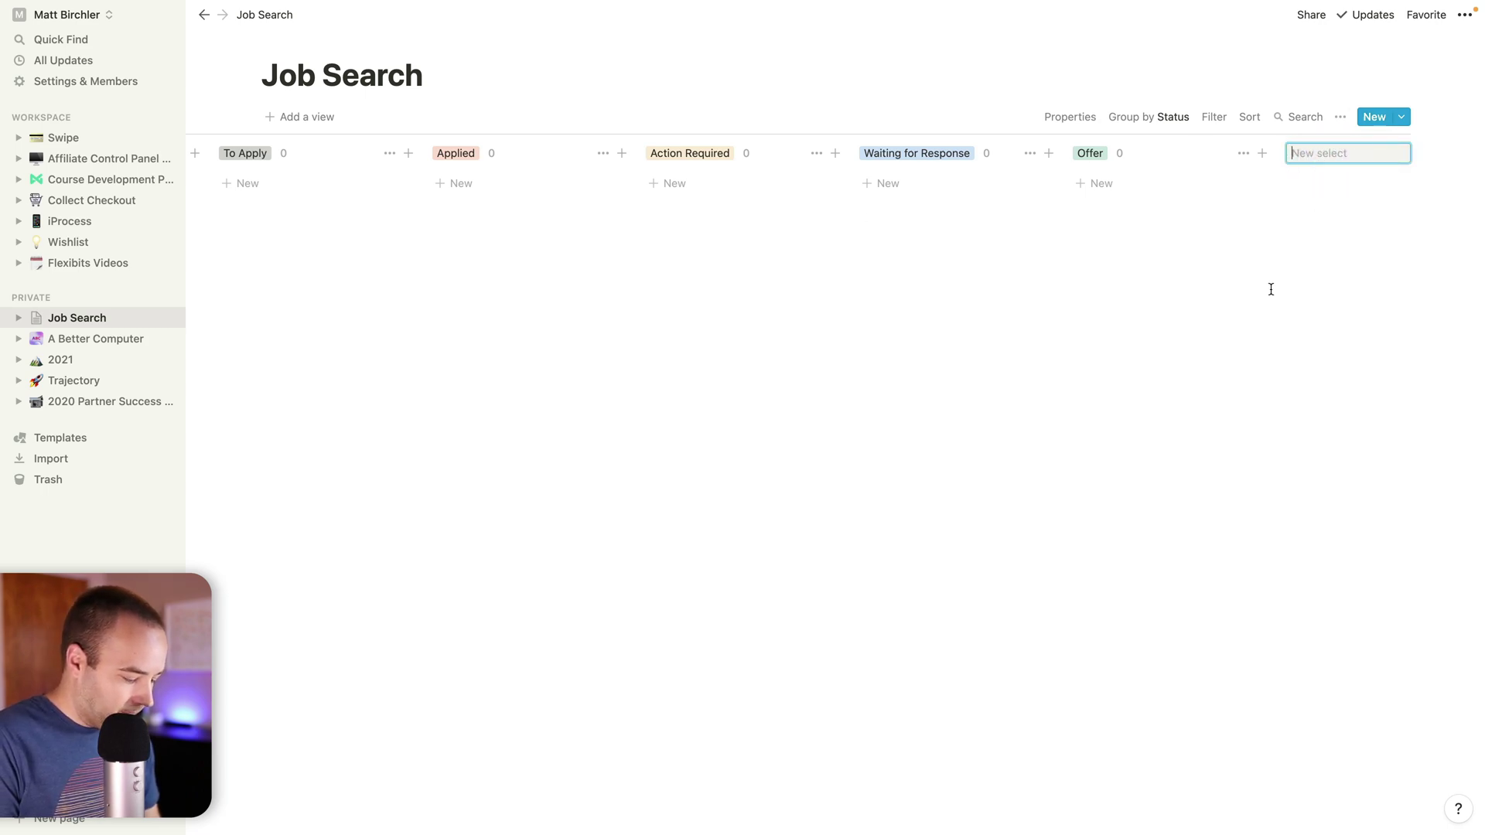
text(Del)
text(lined)
key(Return)
click(1456, 153)
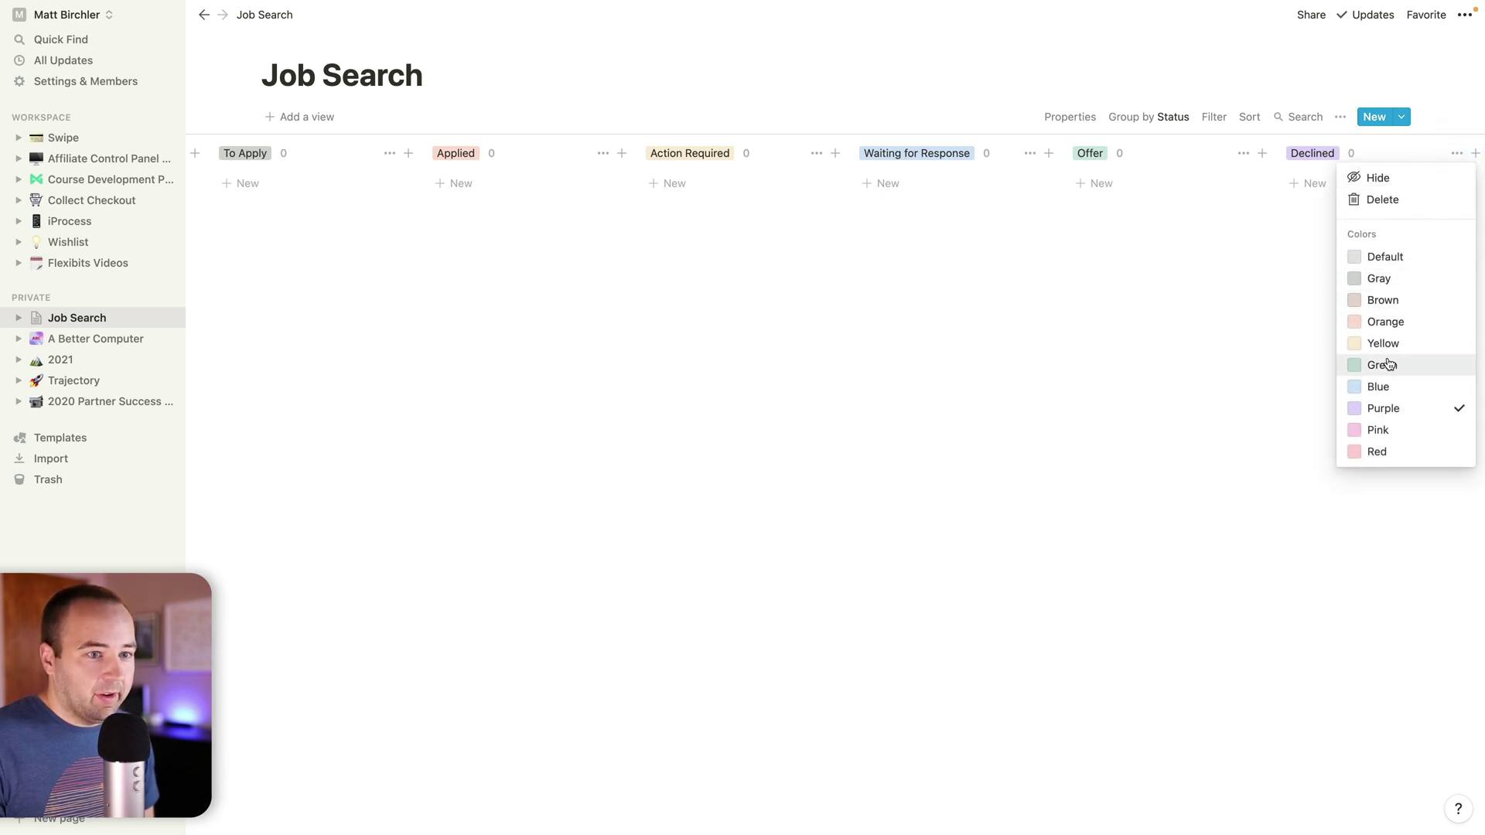
click(1376, 453)
click(1317, 332)
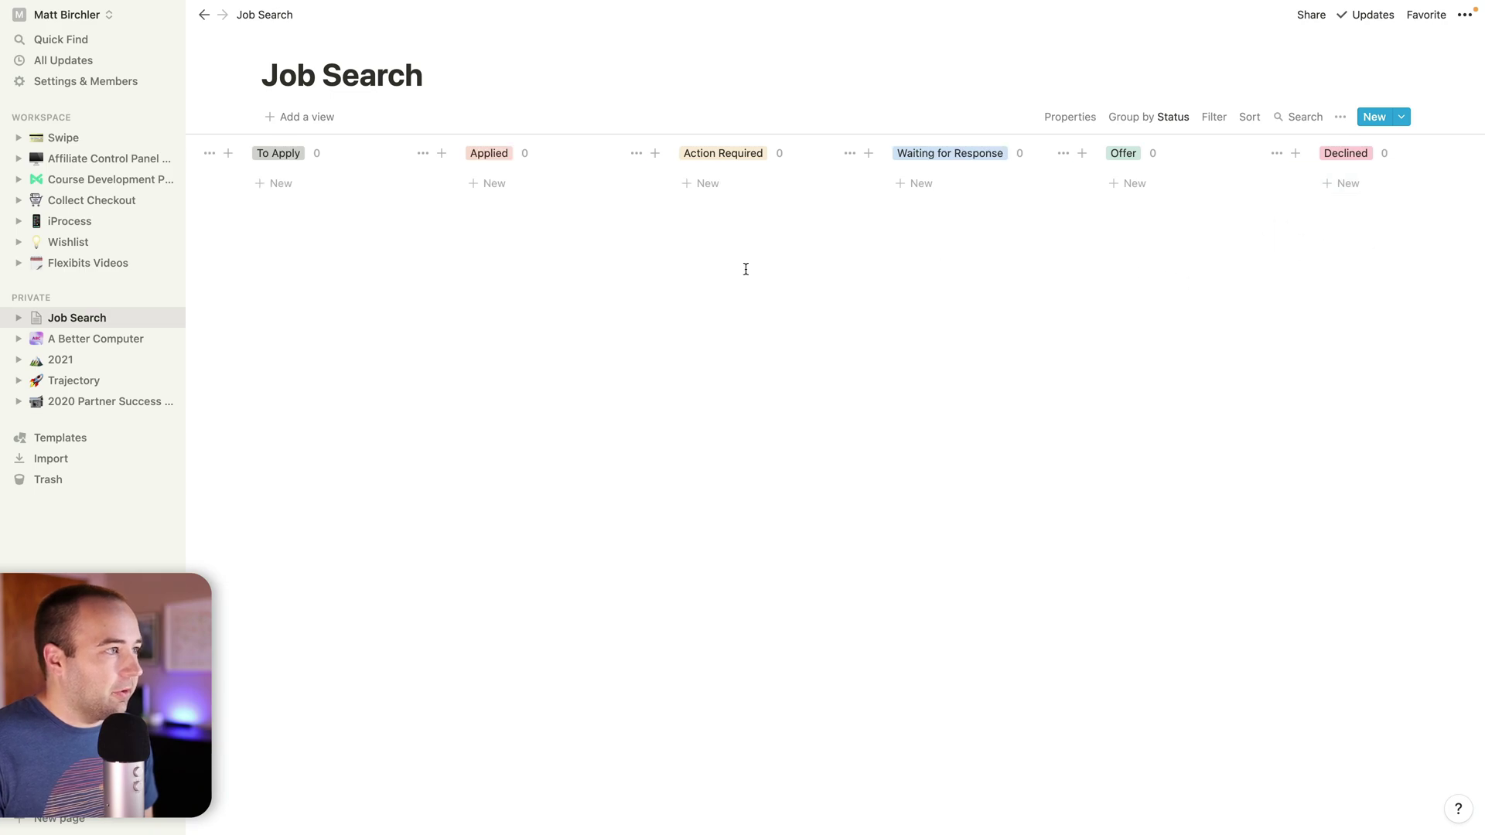
key(ctrl+Left)
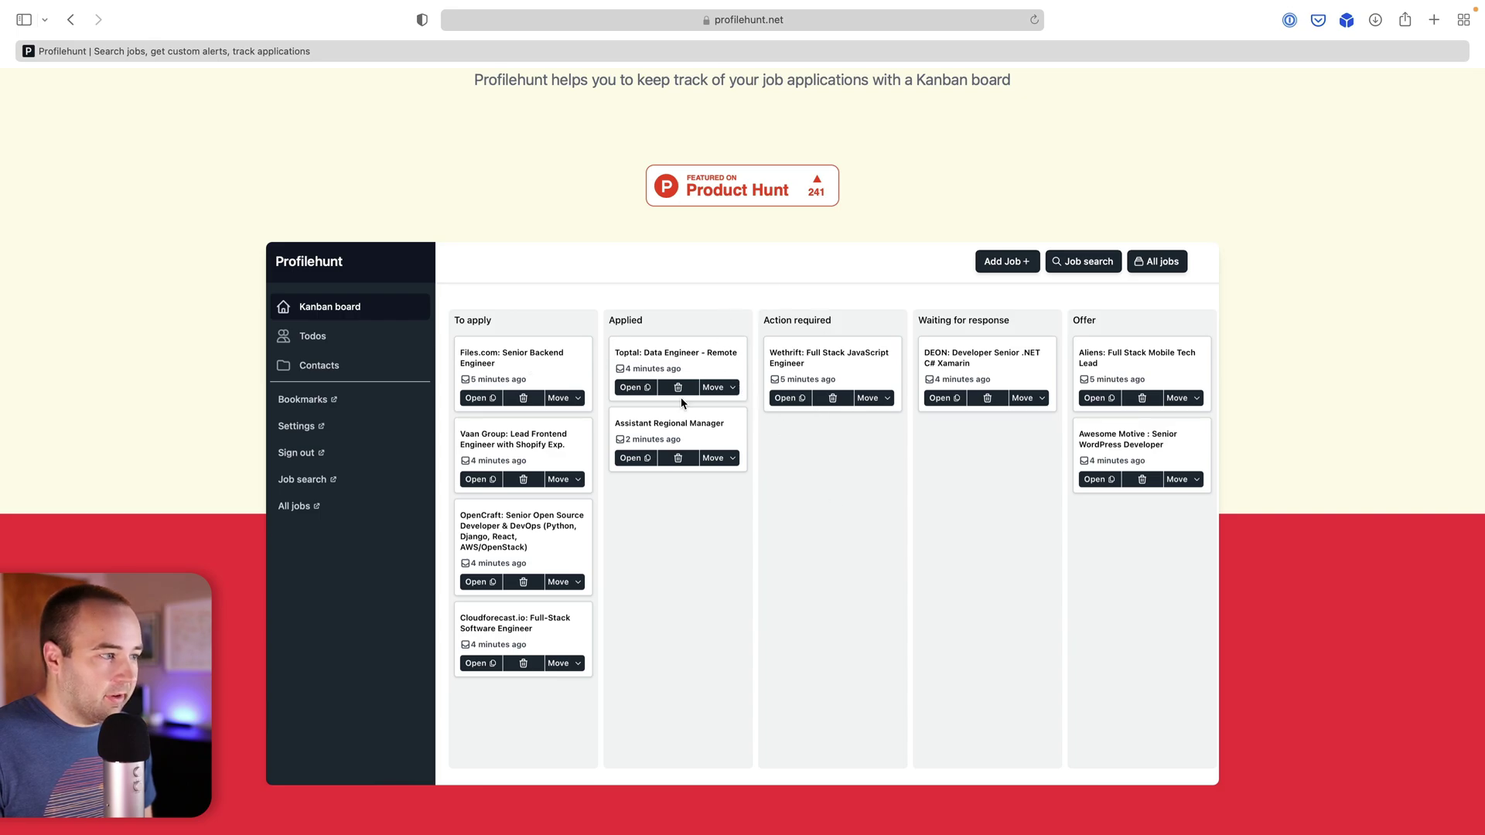
scroll(640, 585, down, 1)
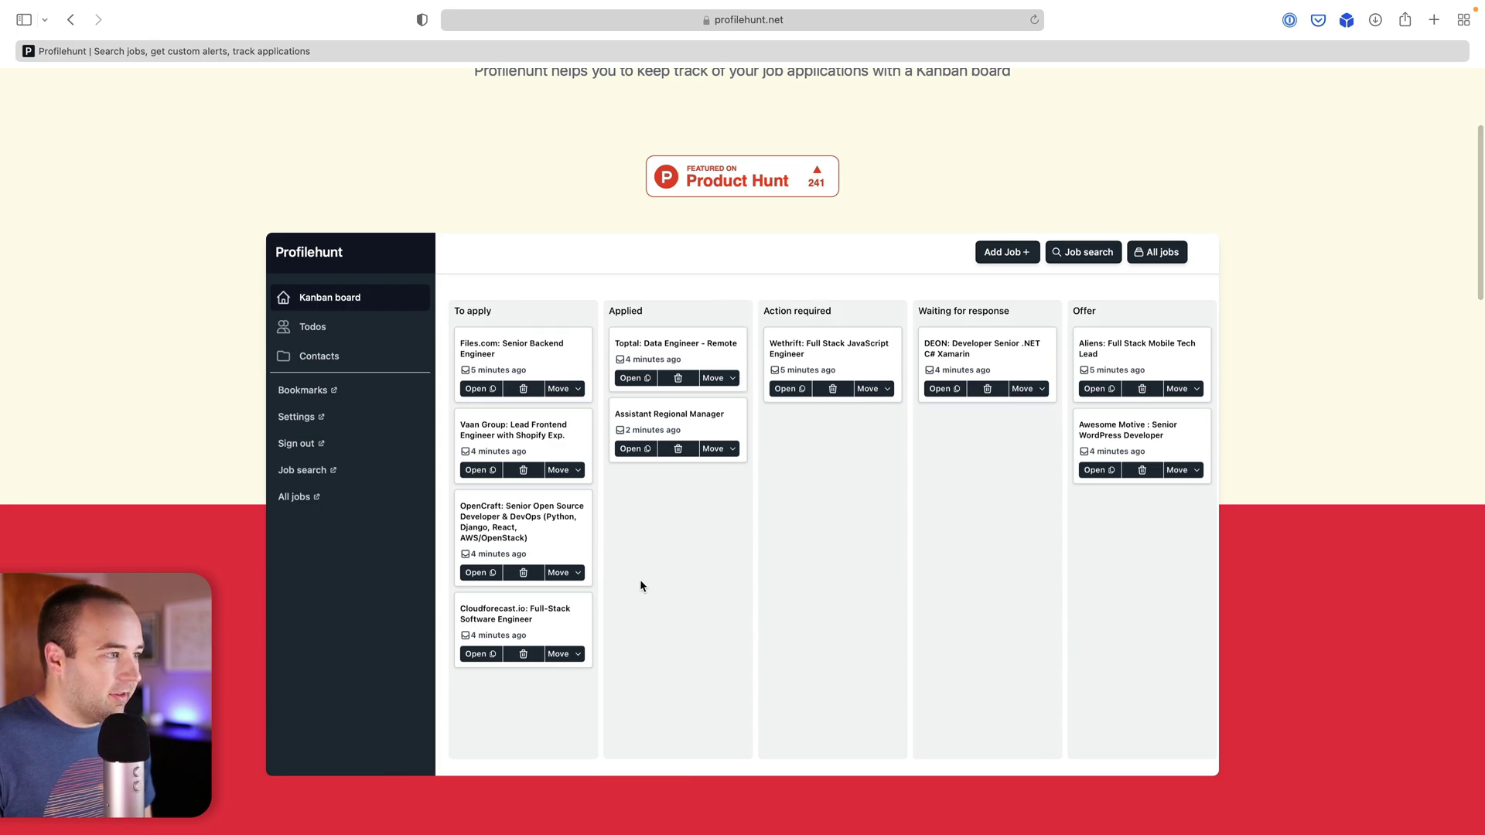
scroll(640, 586, down, 15)
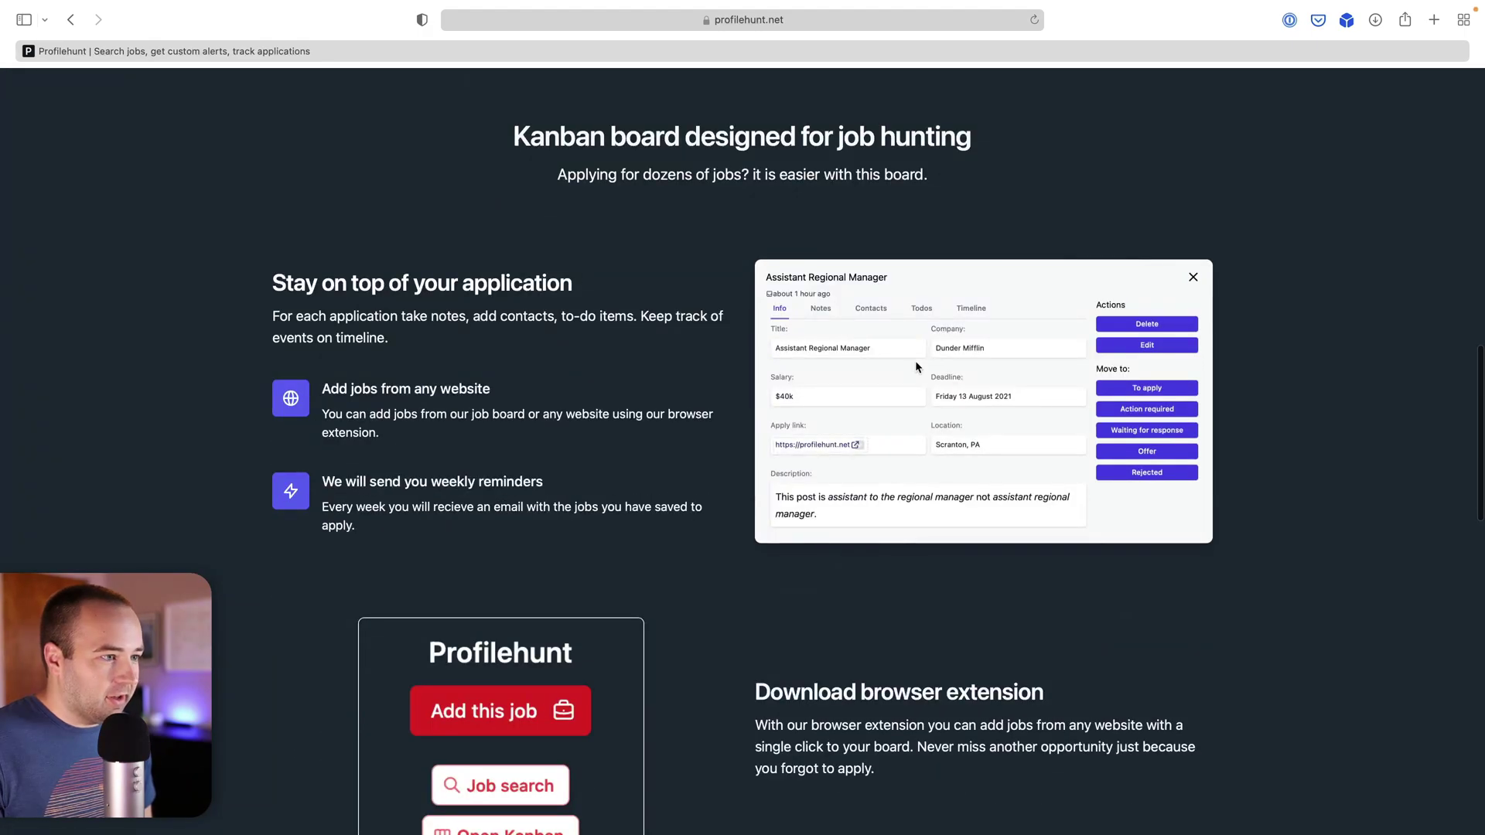
click(914, 362)
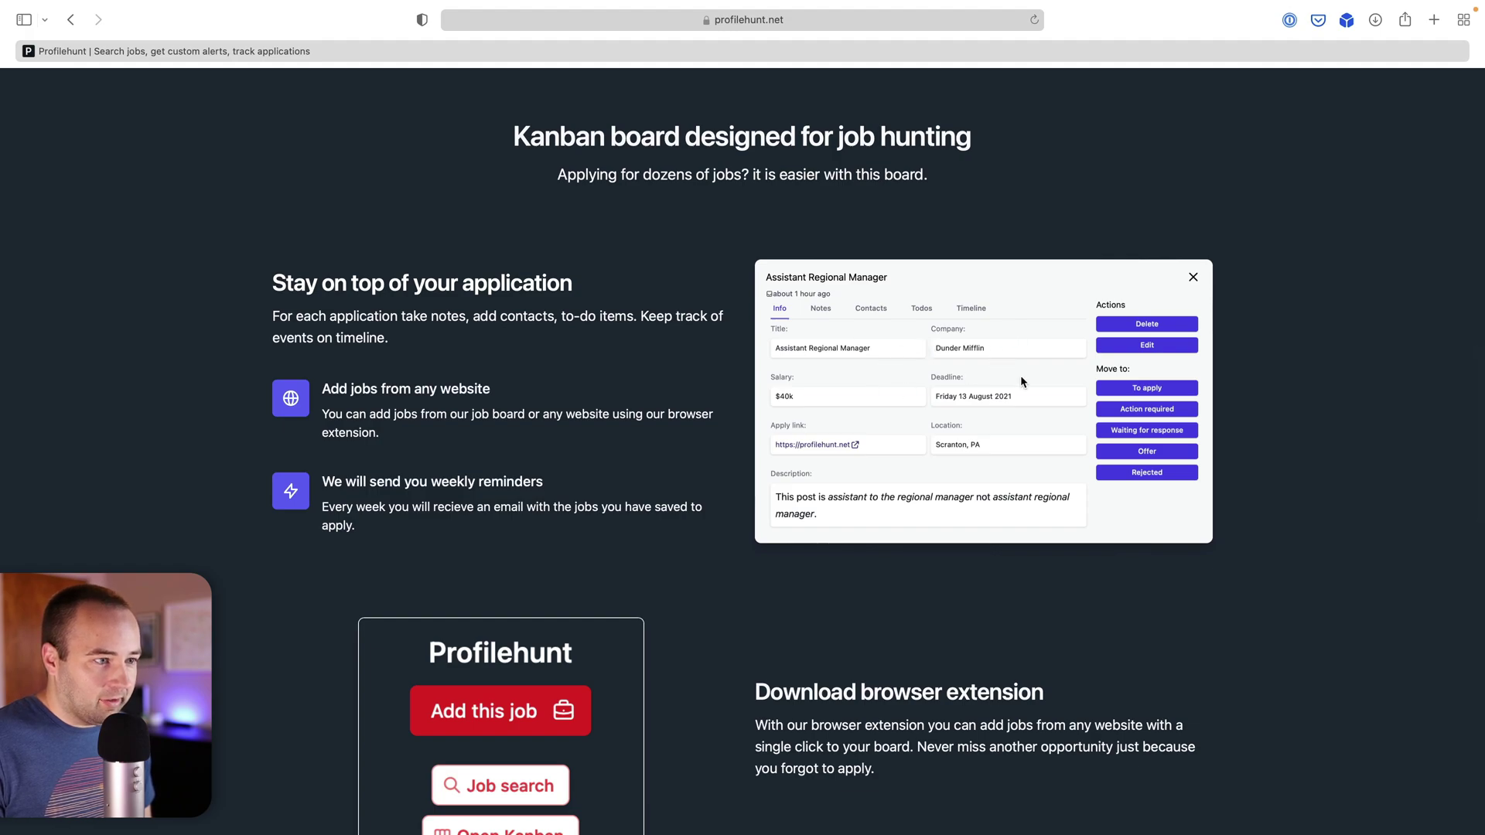
- Add a Job A card under No Status and set its Status to To Apply
key(ctrl+Right)
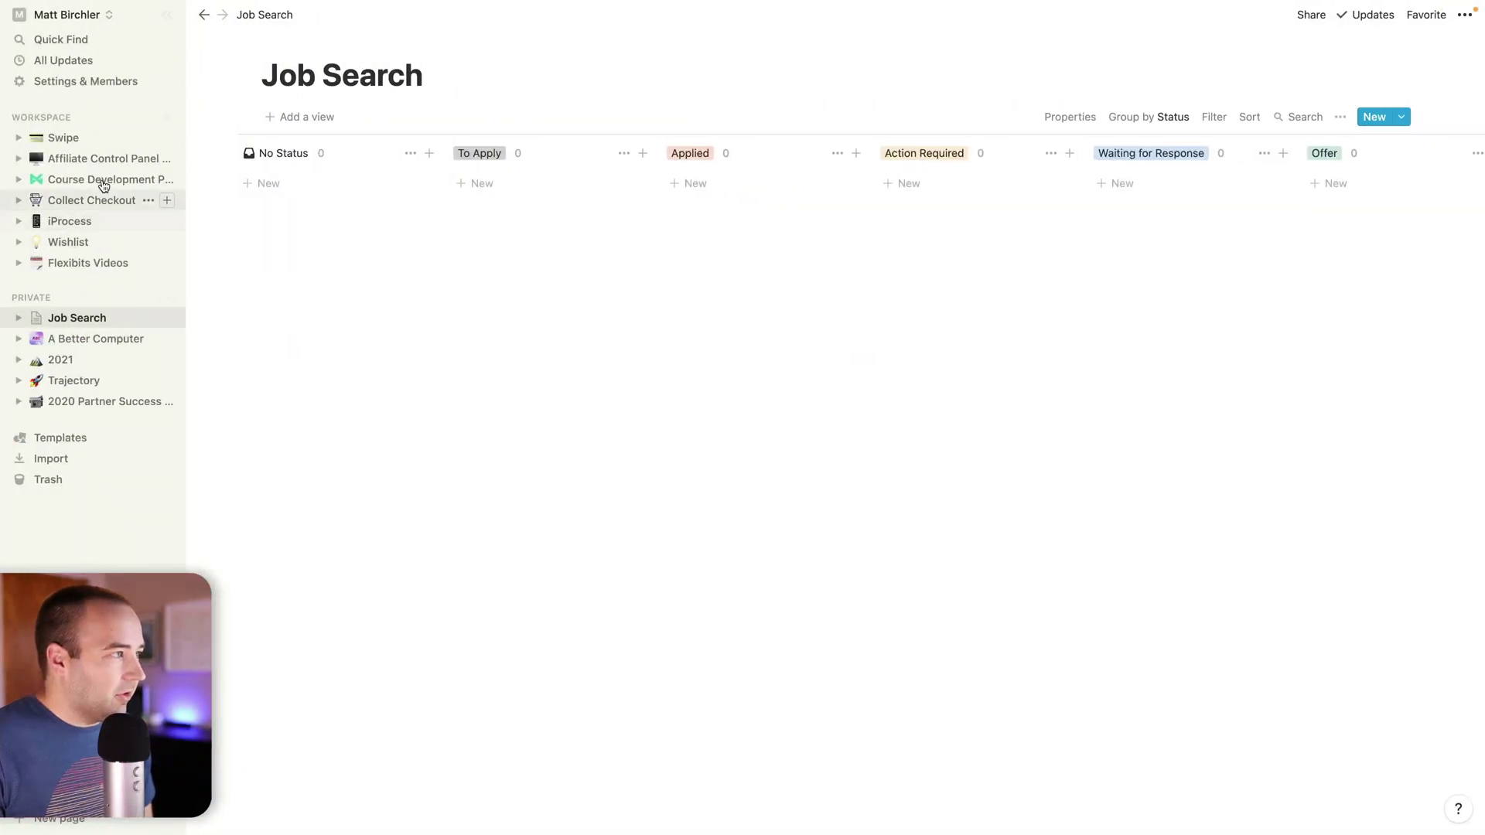
click(279, 184)
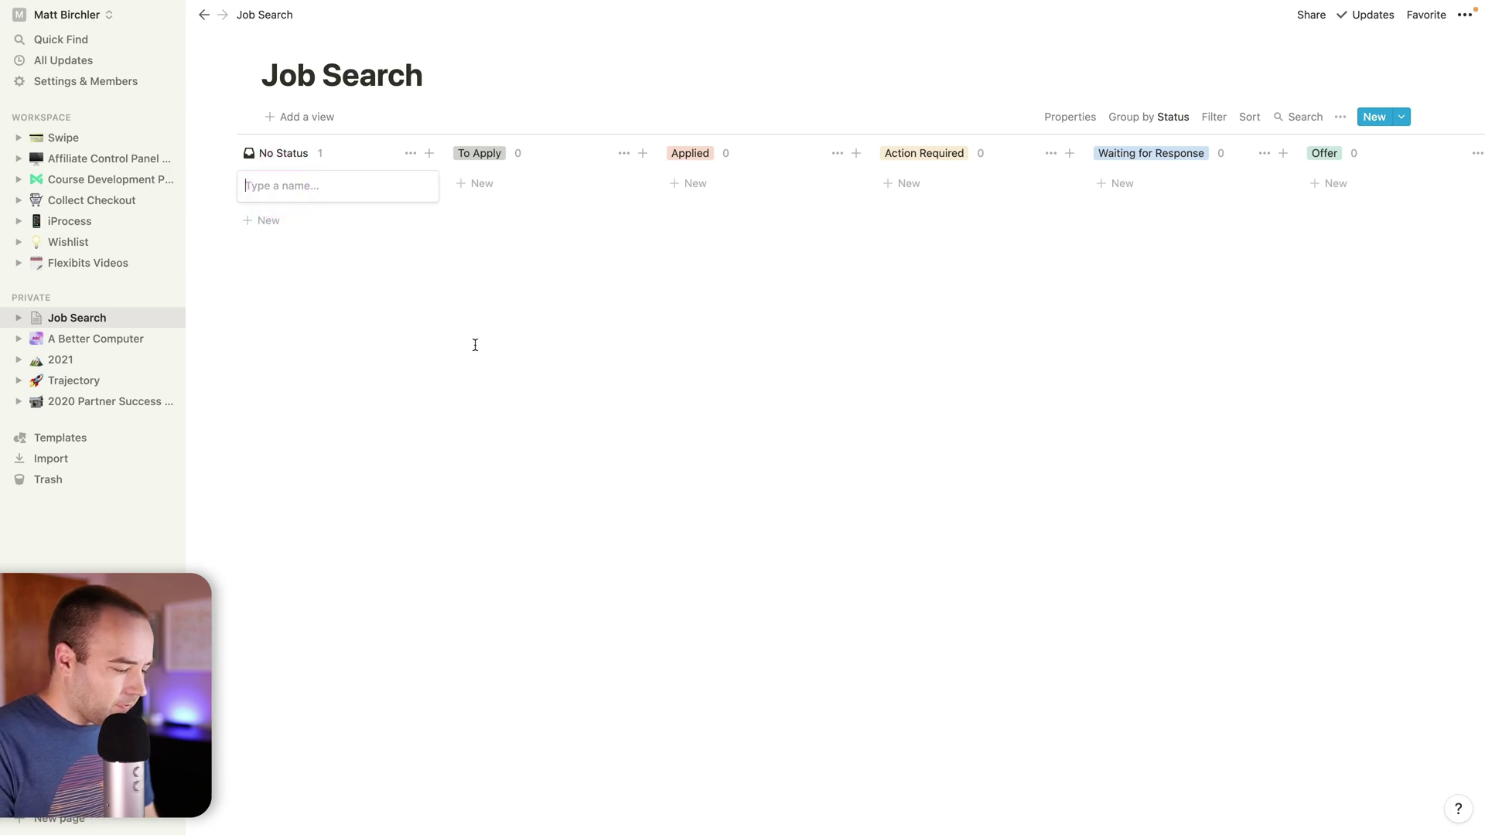
text(JO)
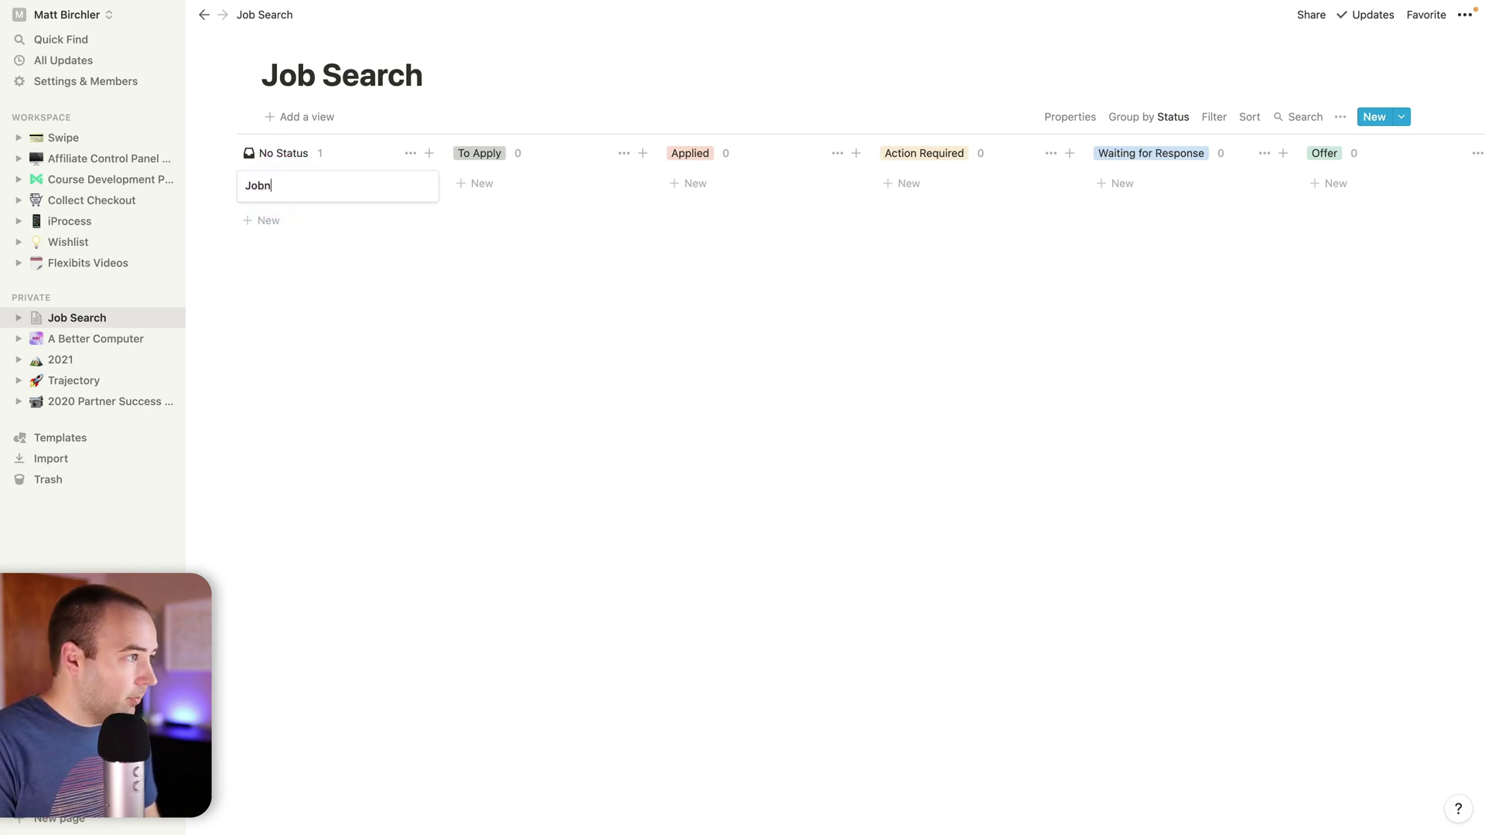
key(Escape)
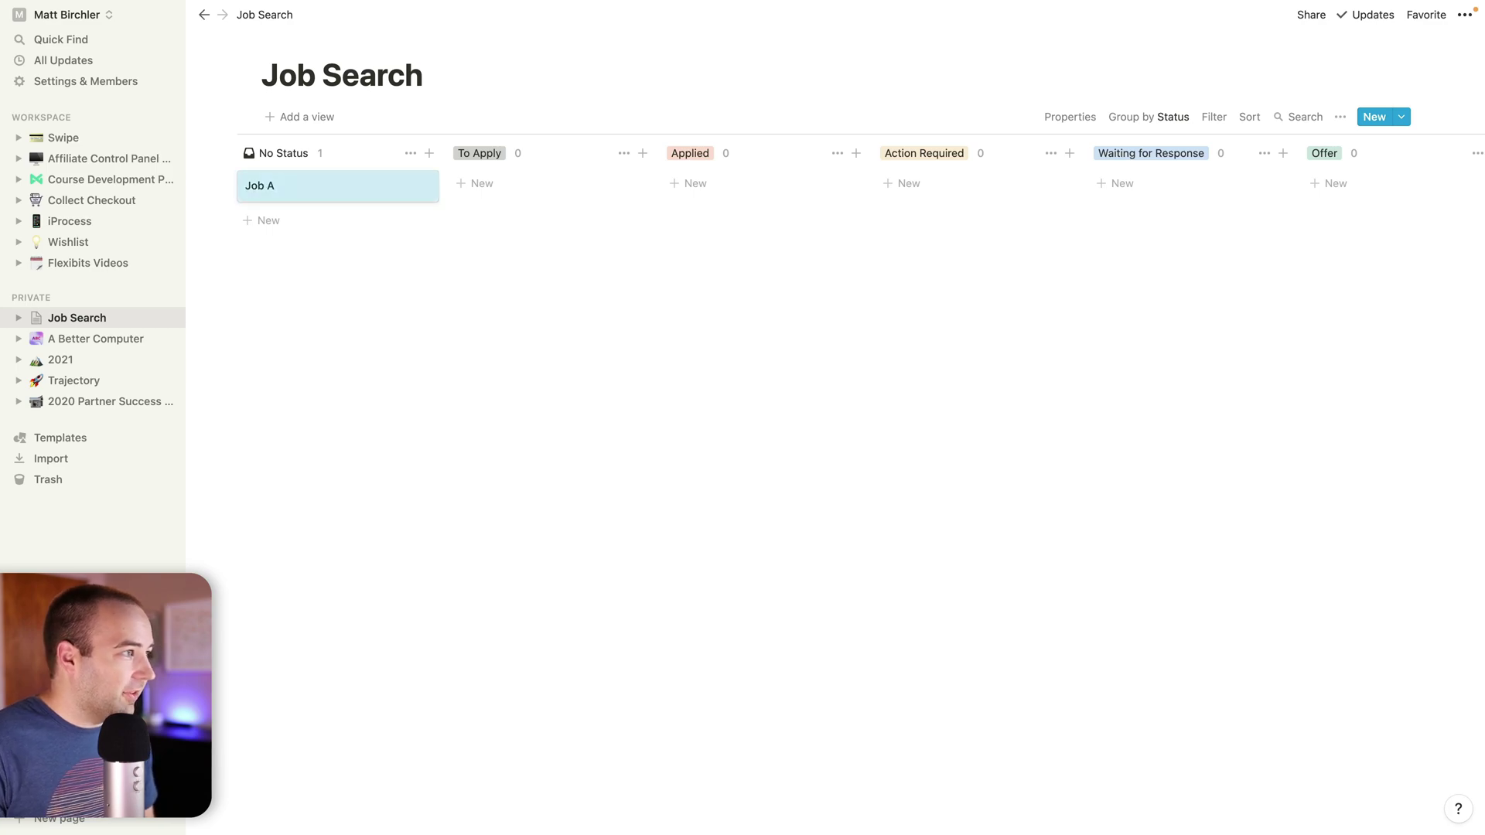
click(309, 182)
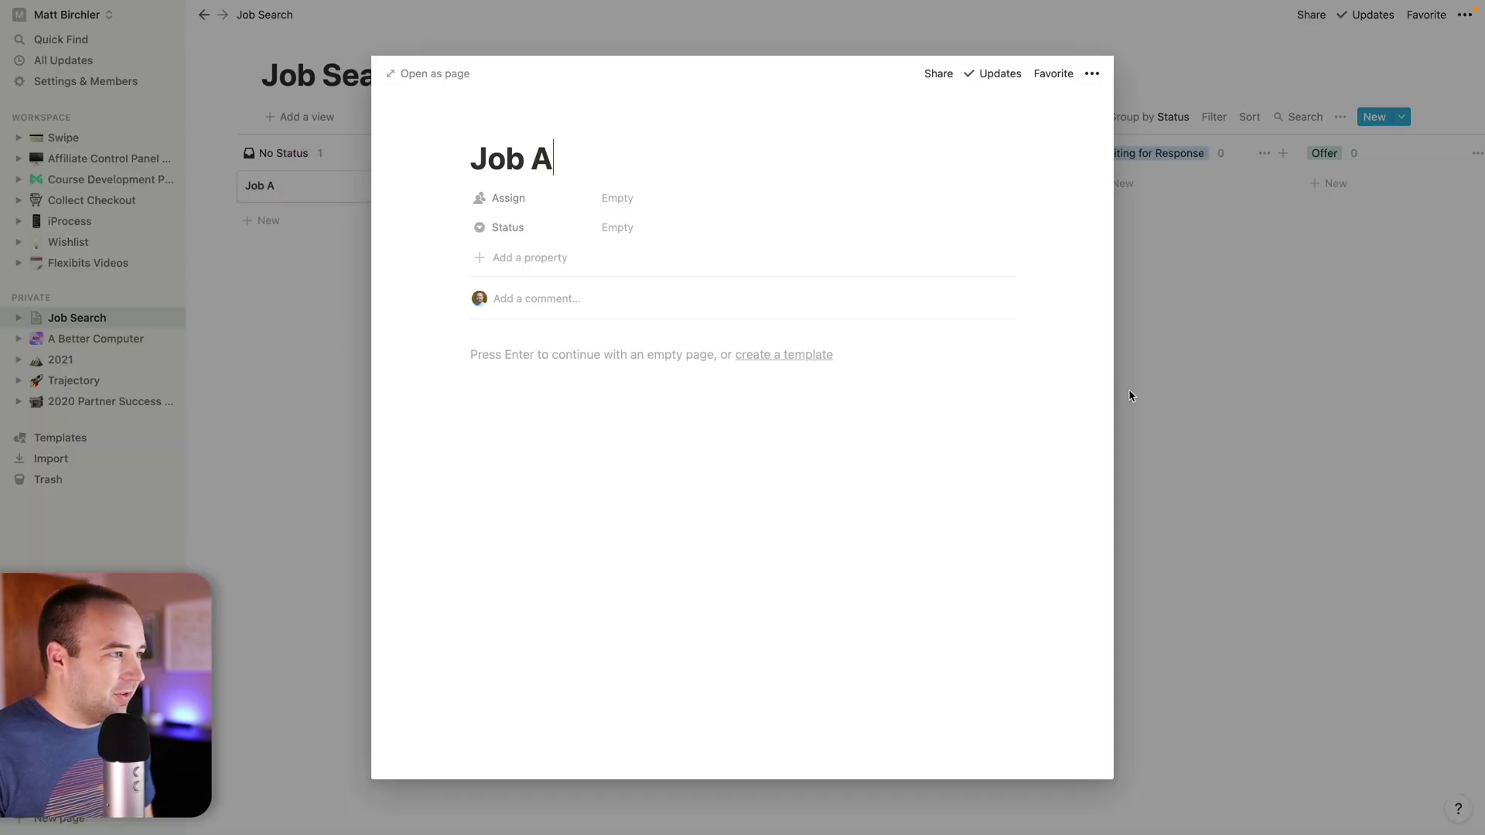
click(619, 229)
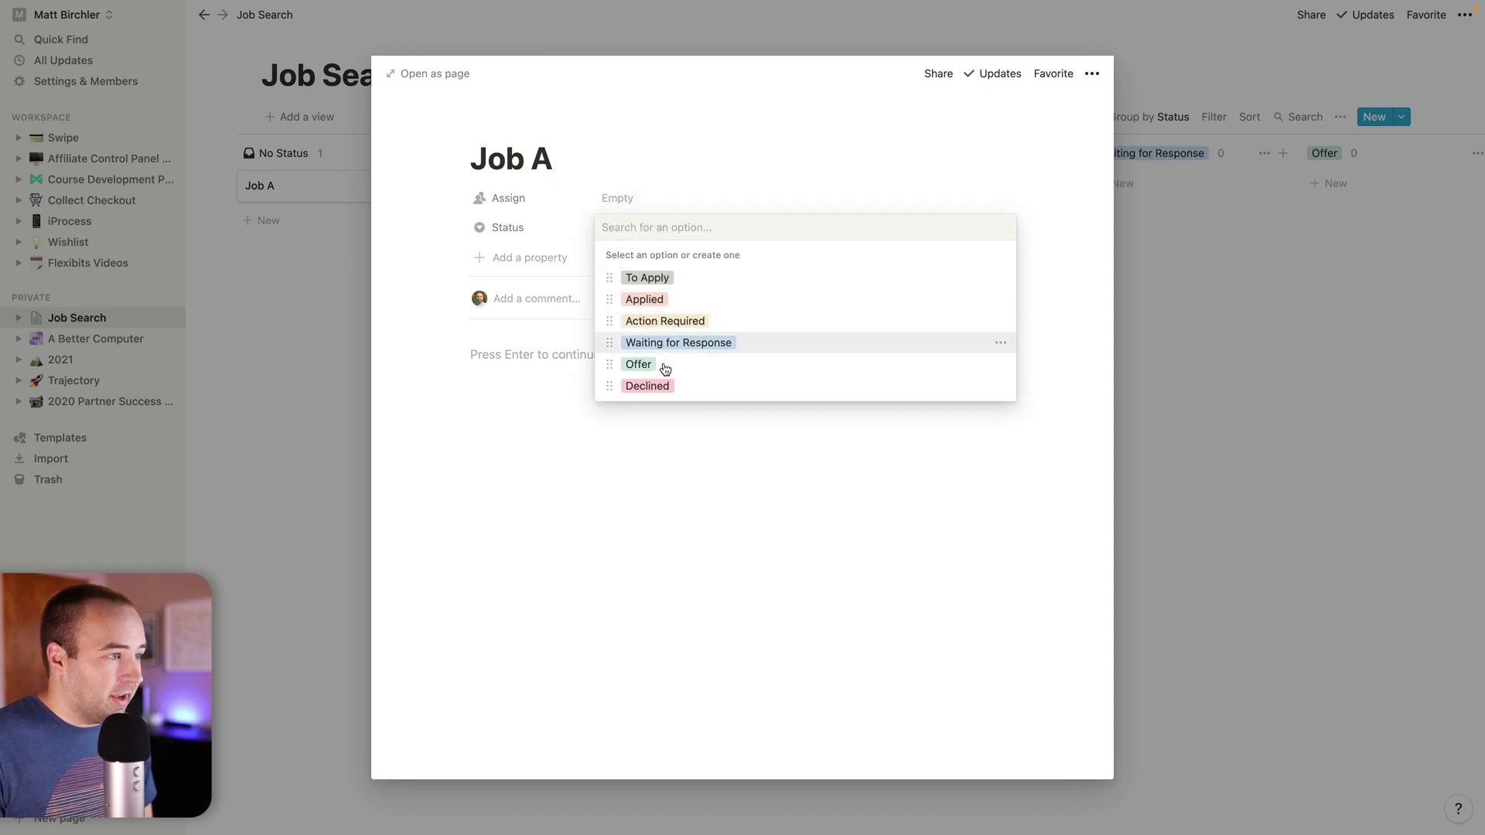
click(688, 180)
click(619, 202)
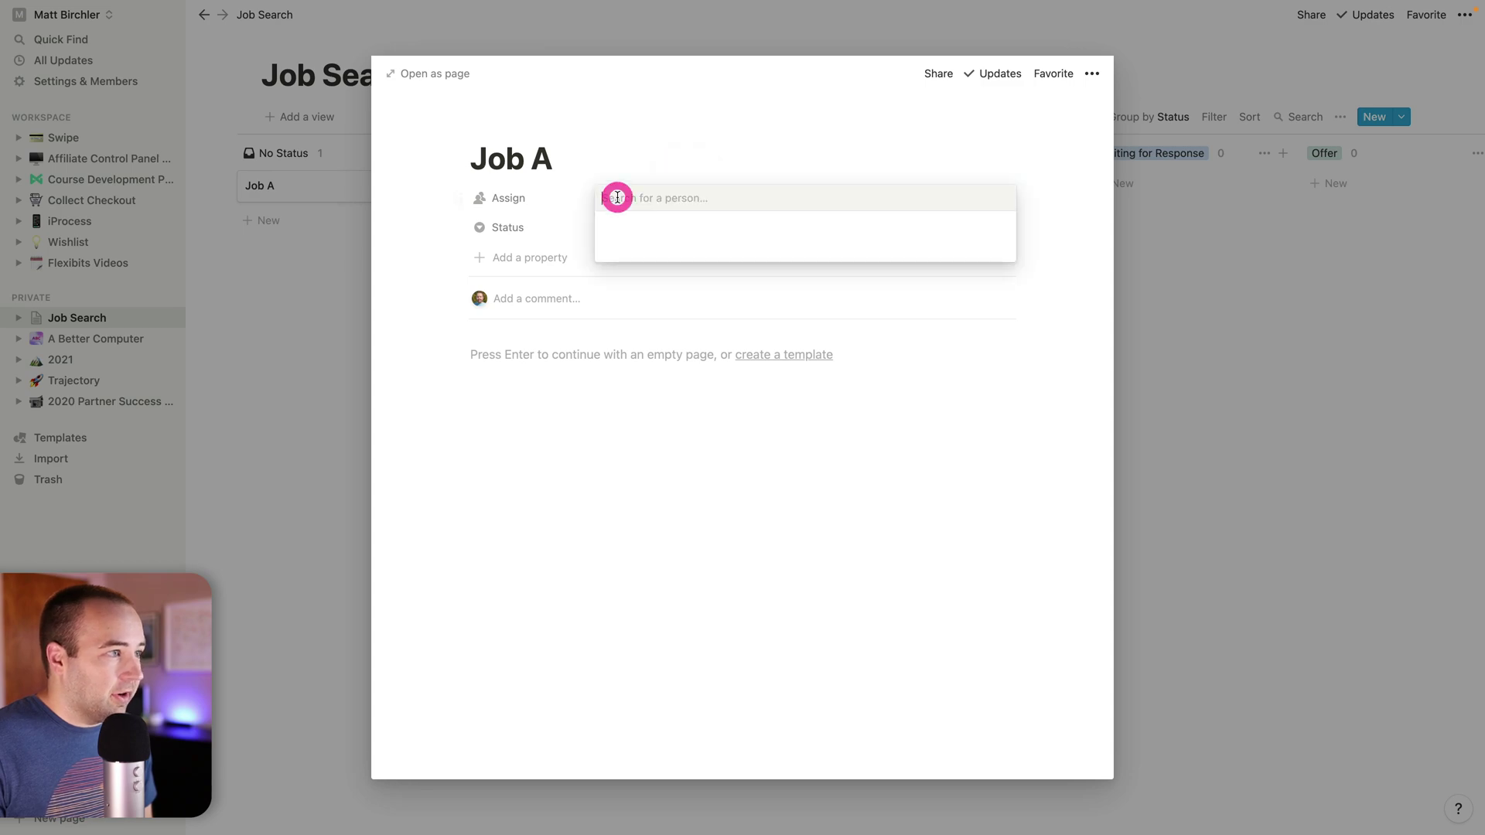
click(640, 164)
click(621, 224)
click(638, 277)
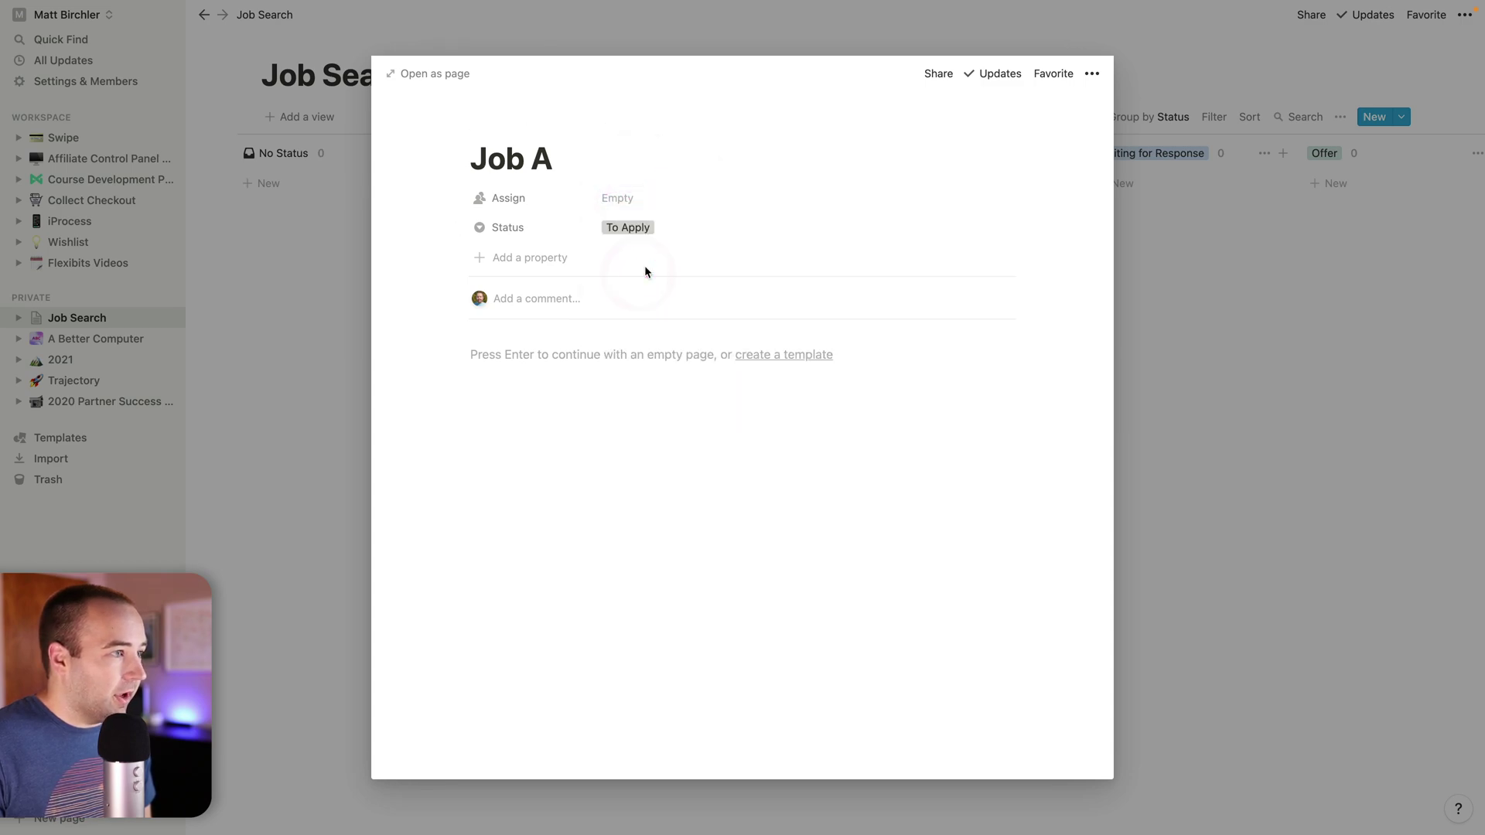
- Add a Job Title property to the Job A page
click(518, 258)
text(Job)
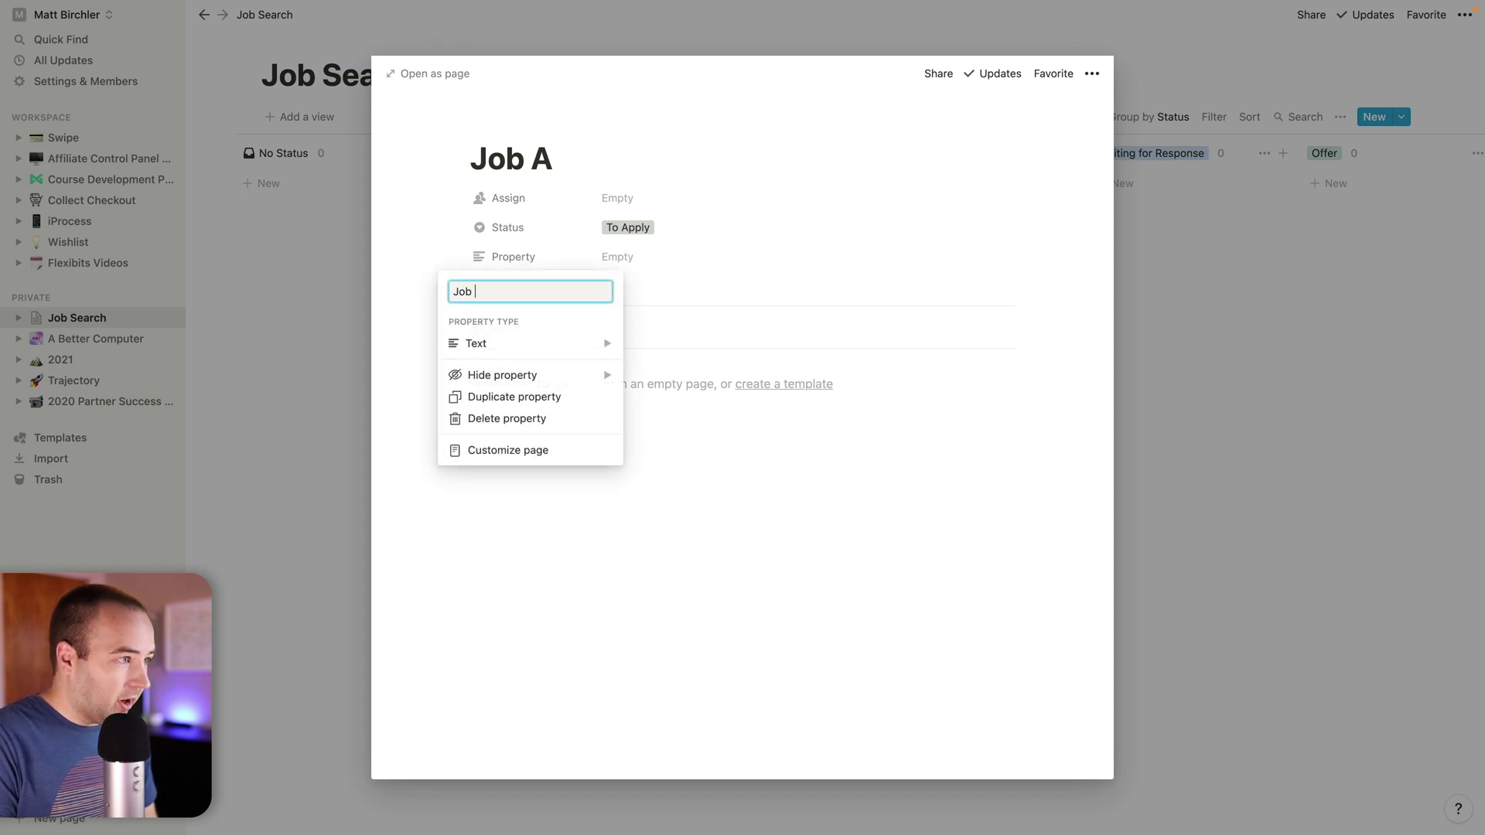
text(Title)
mouse_move(566, 344)
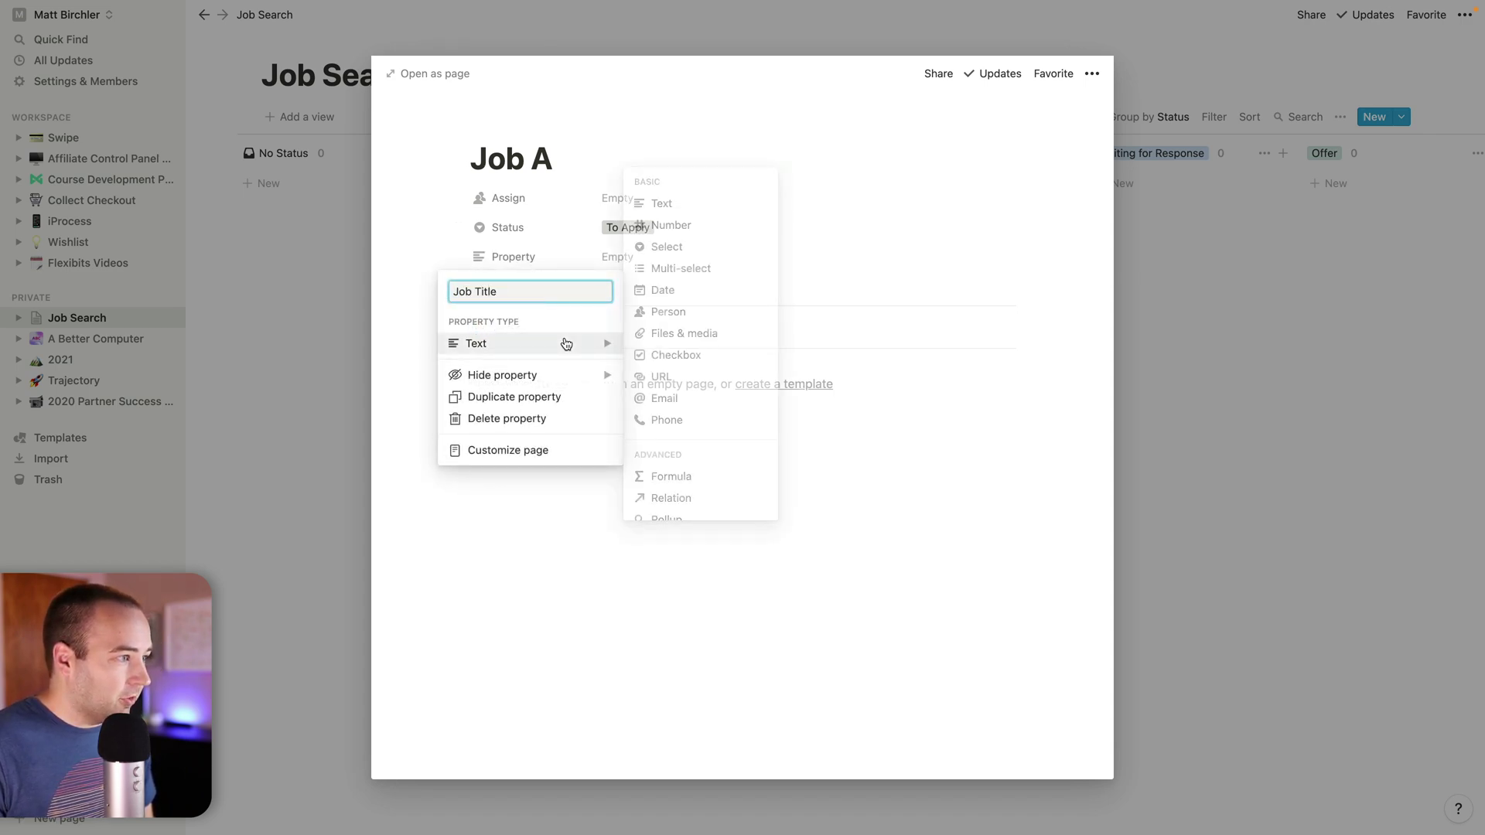
click(864, 268)
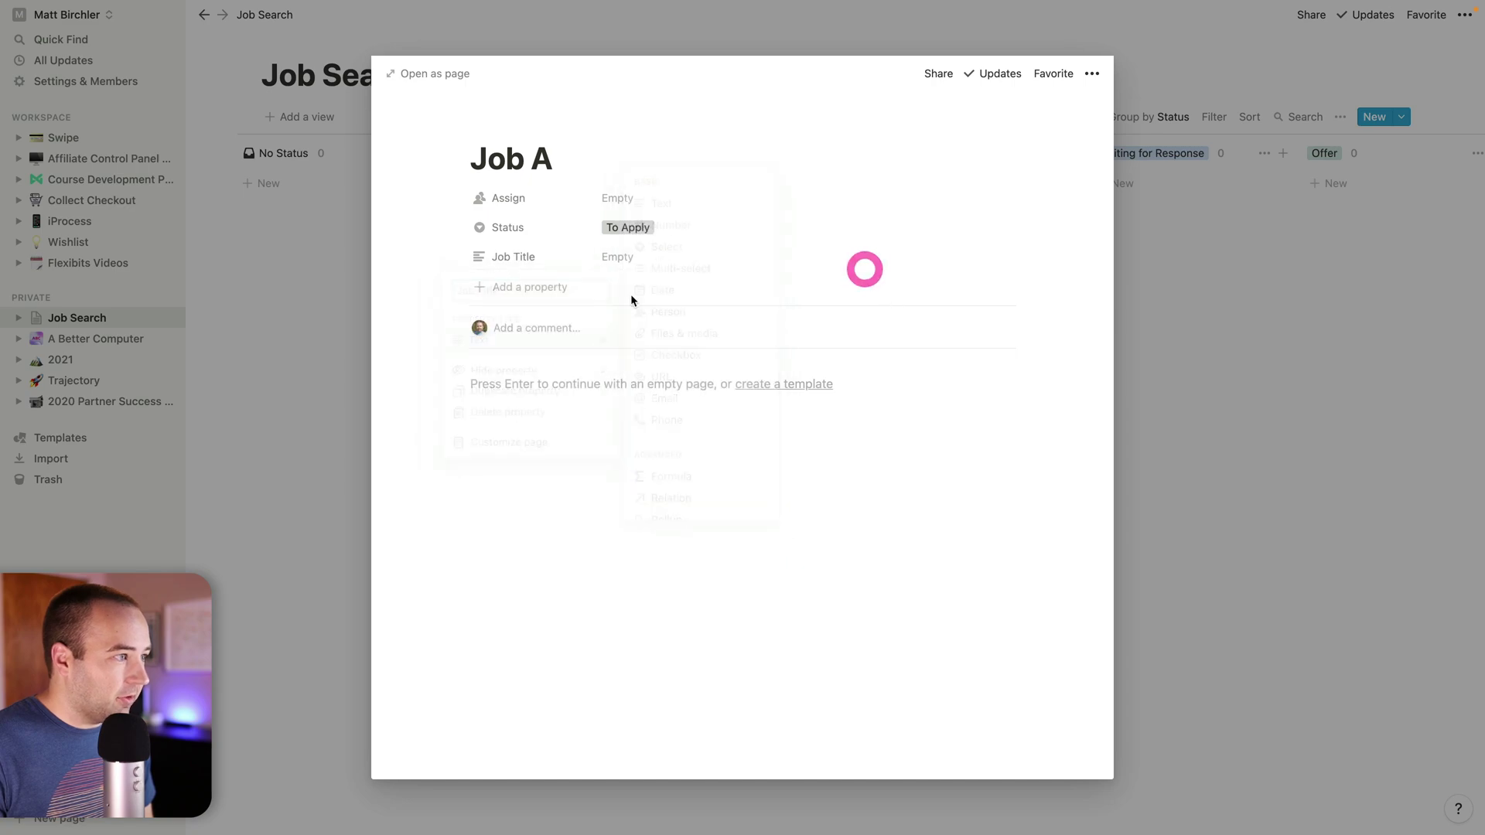
- Add a Salary text property below Job Title
click(546, 288)
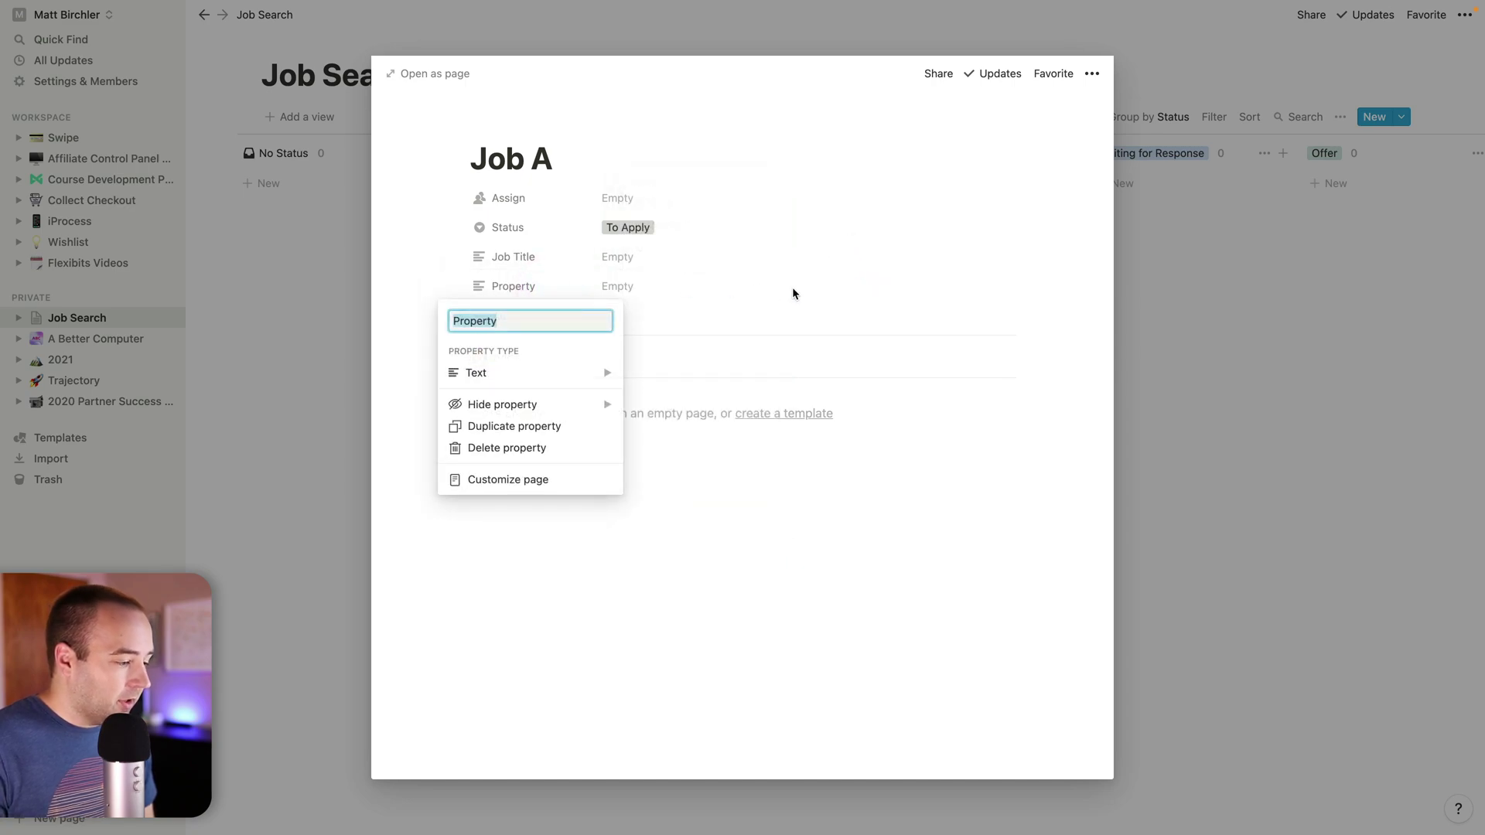
text(Salr)
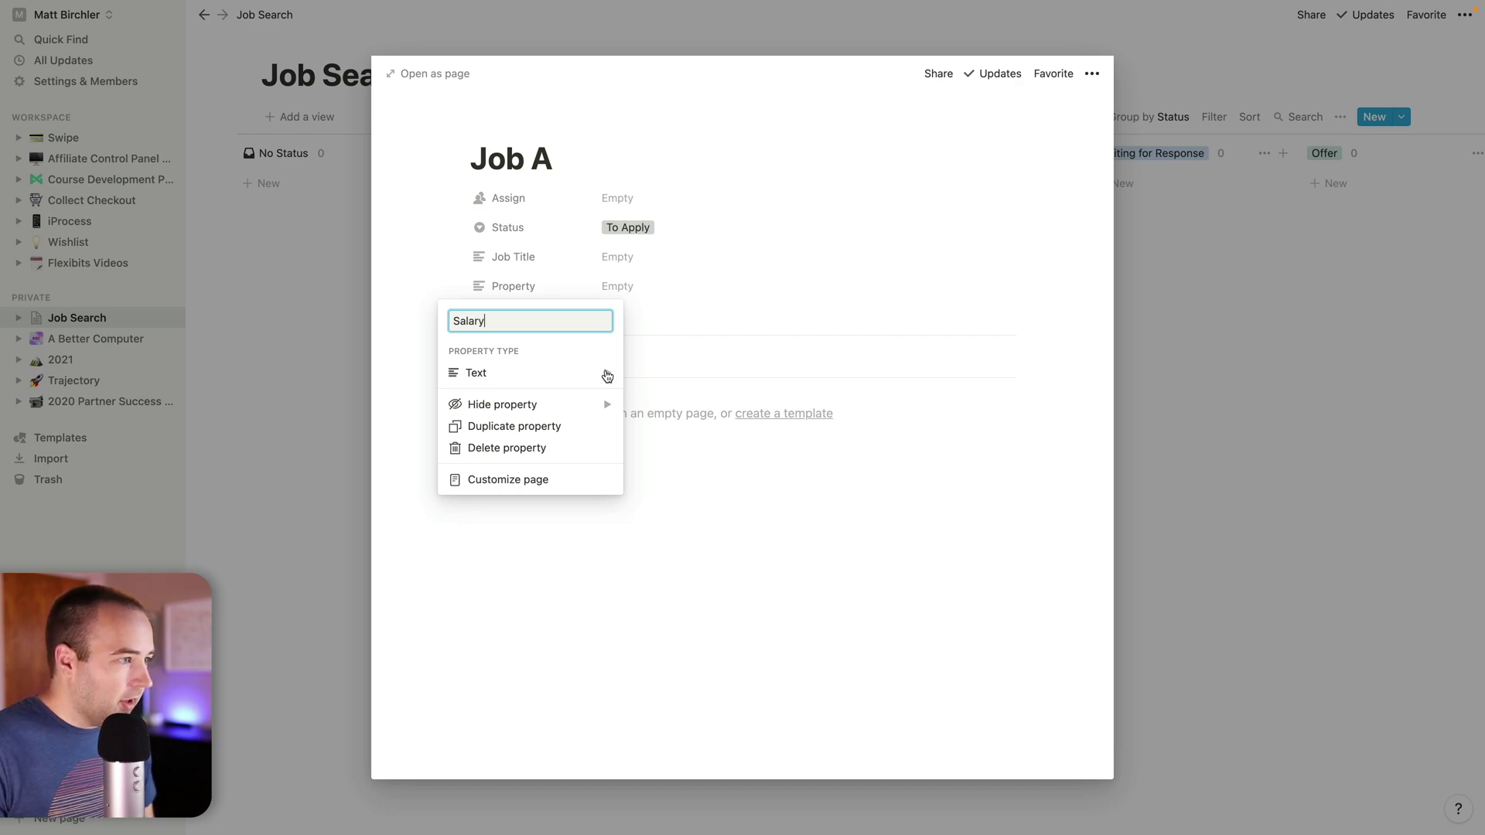
mouse_move(605, 376)
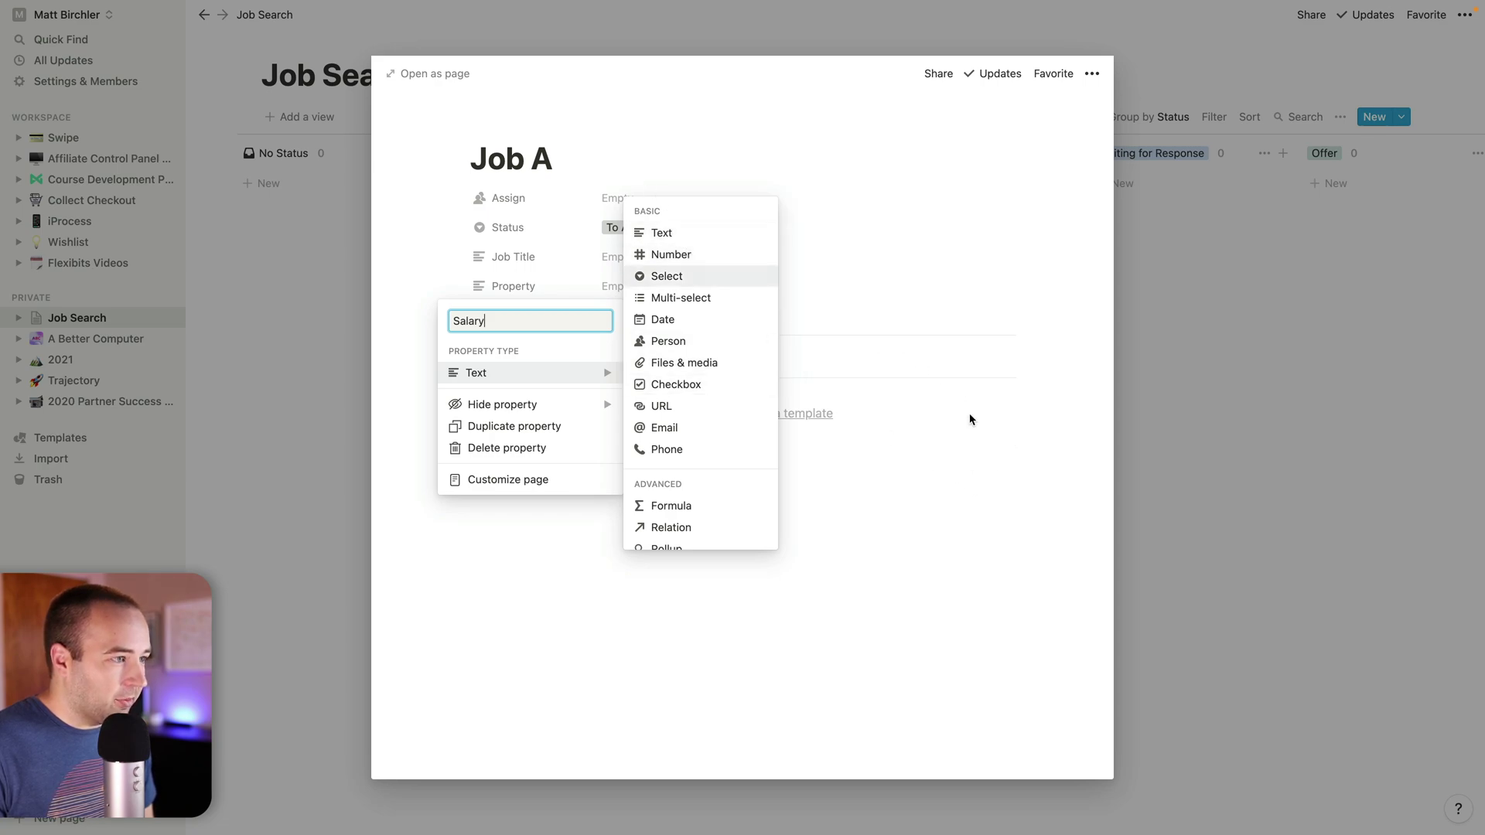
click(928, 425)
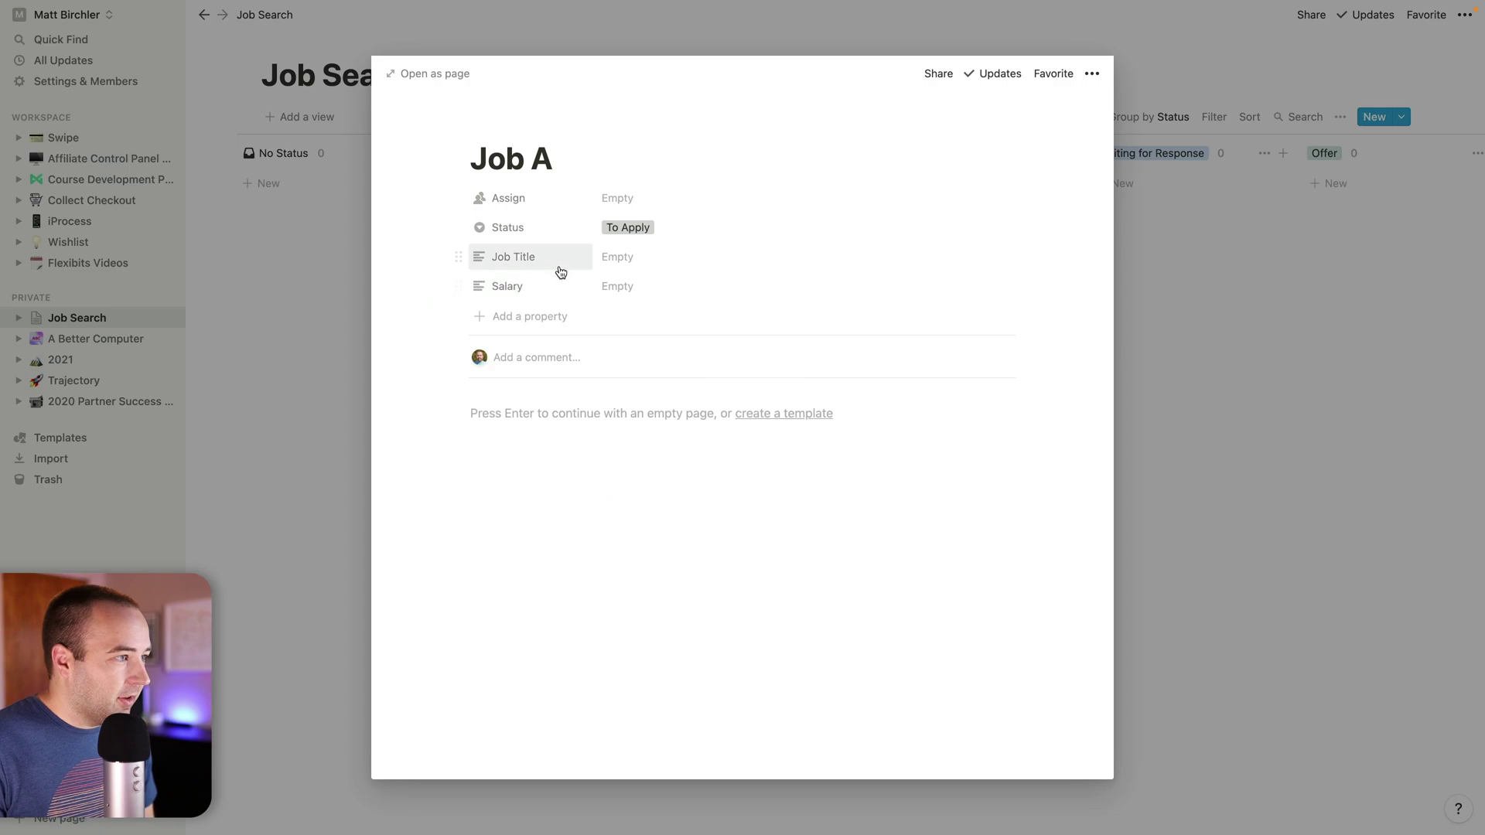
key(ctrl+Left)
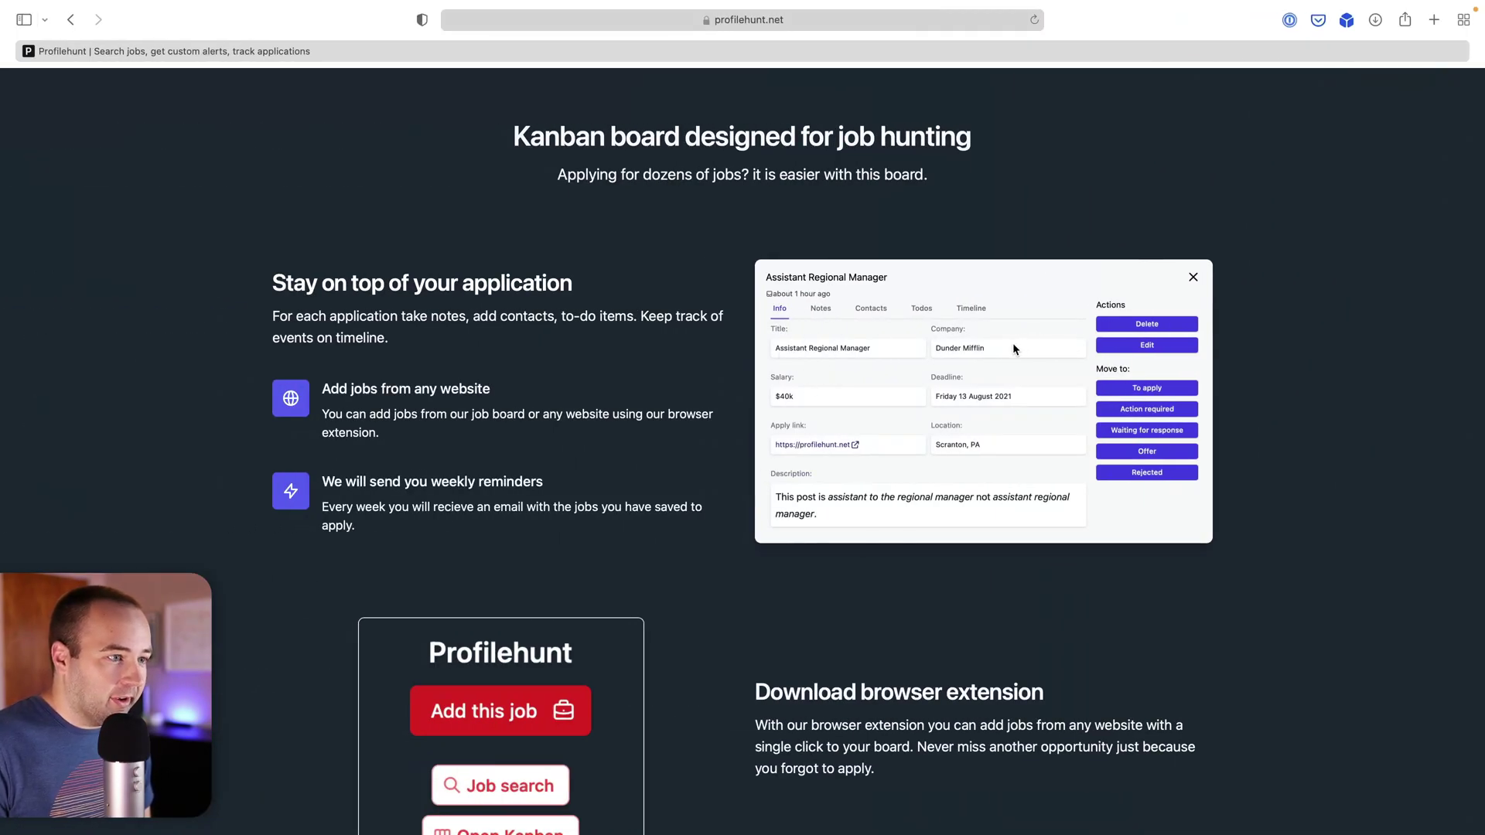
- Add a Compnay text property and a Deadline date property to Job A
key(ctrl+Left)
key(ctrl+Right)
key(ctrl+Right)
click(521, 315)
text(Compnay)
key(Return)
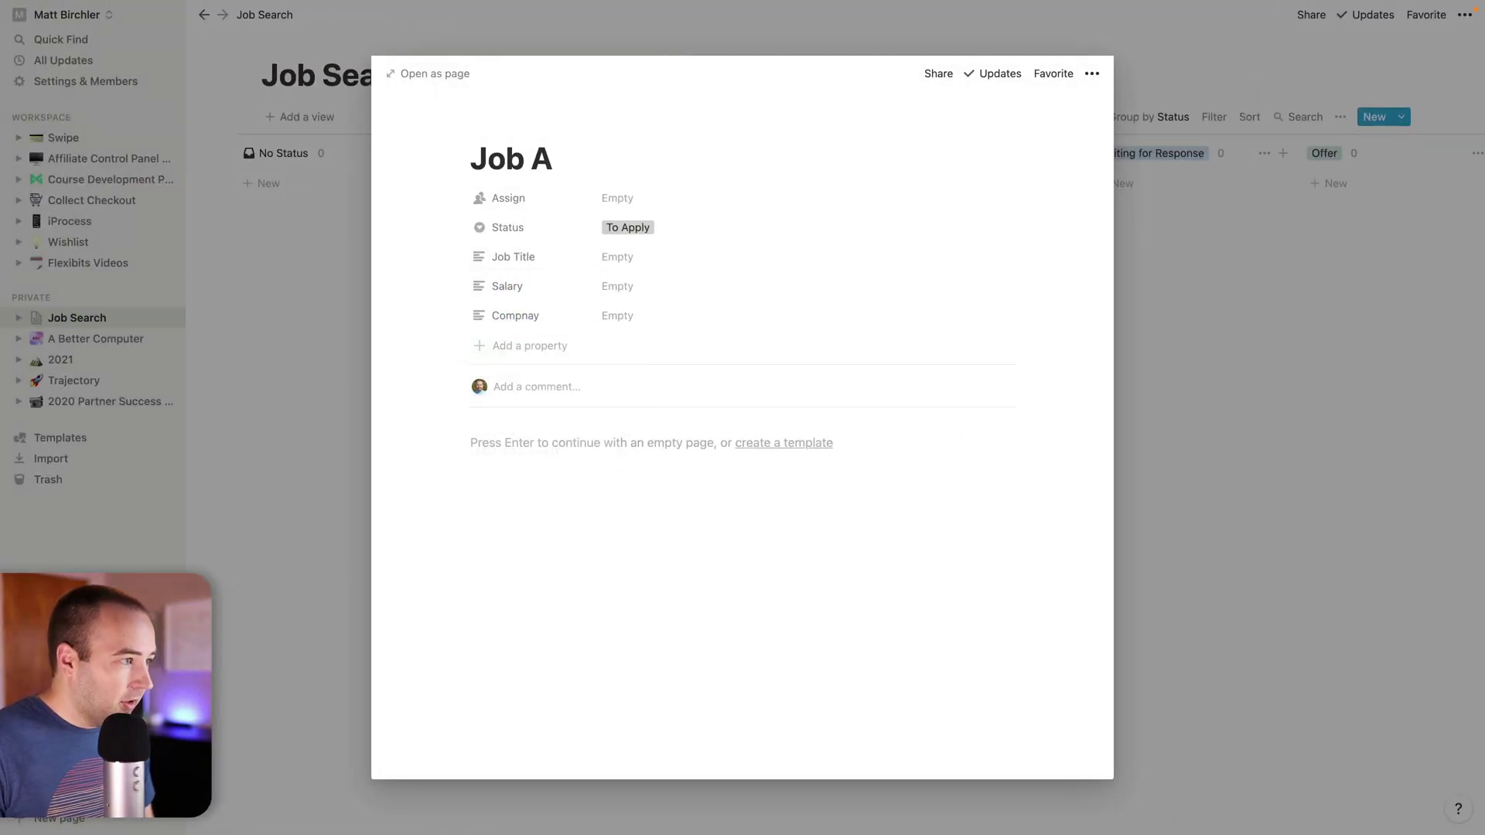
click(550, 346)
text(Deadline)
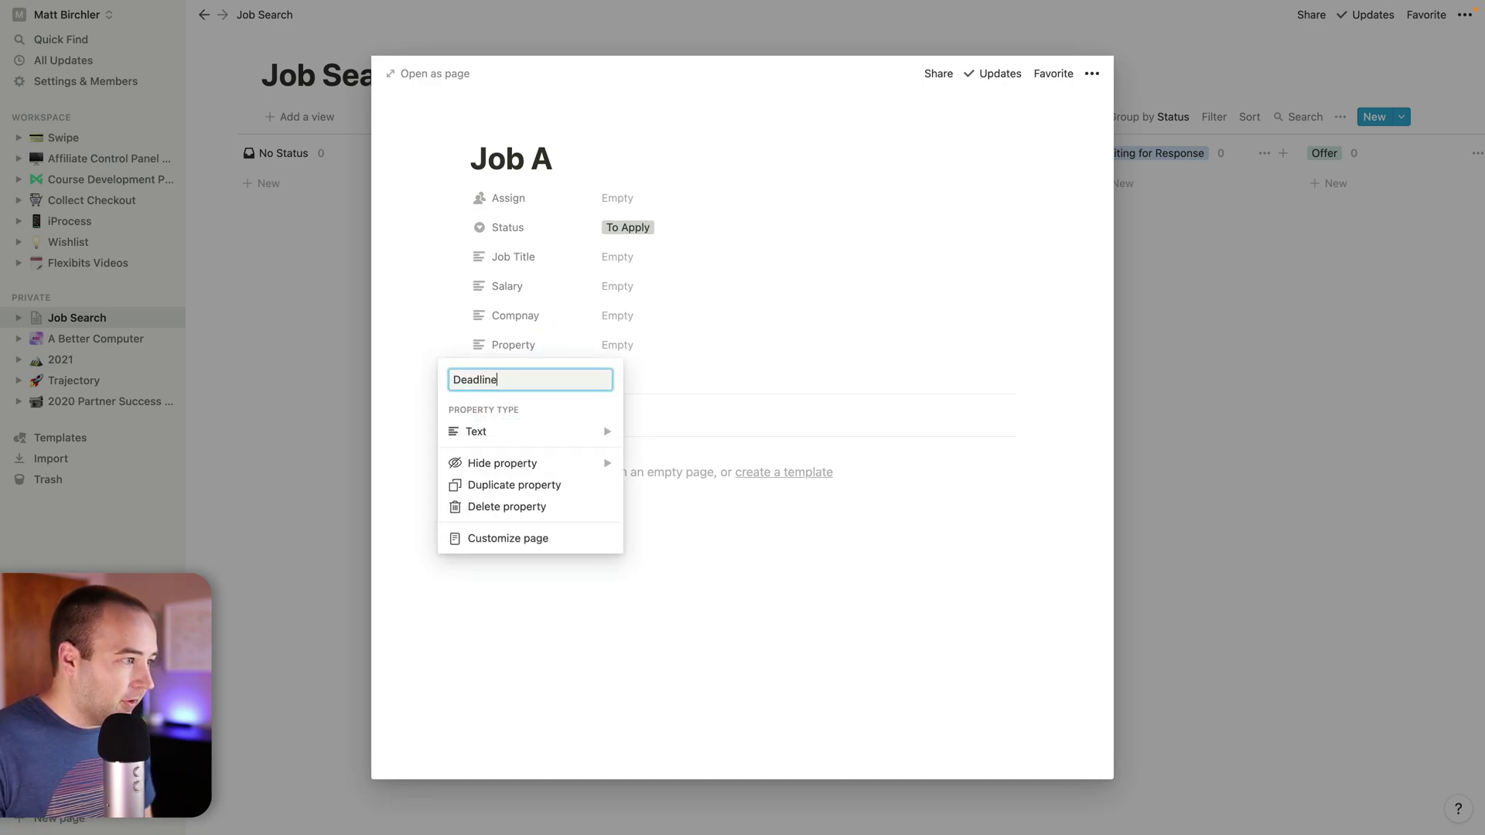
click(606, 431)
click(676, 378)
- Add a Link property of type URL
key(ctrl+Left)
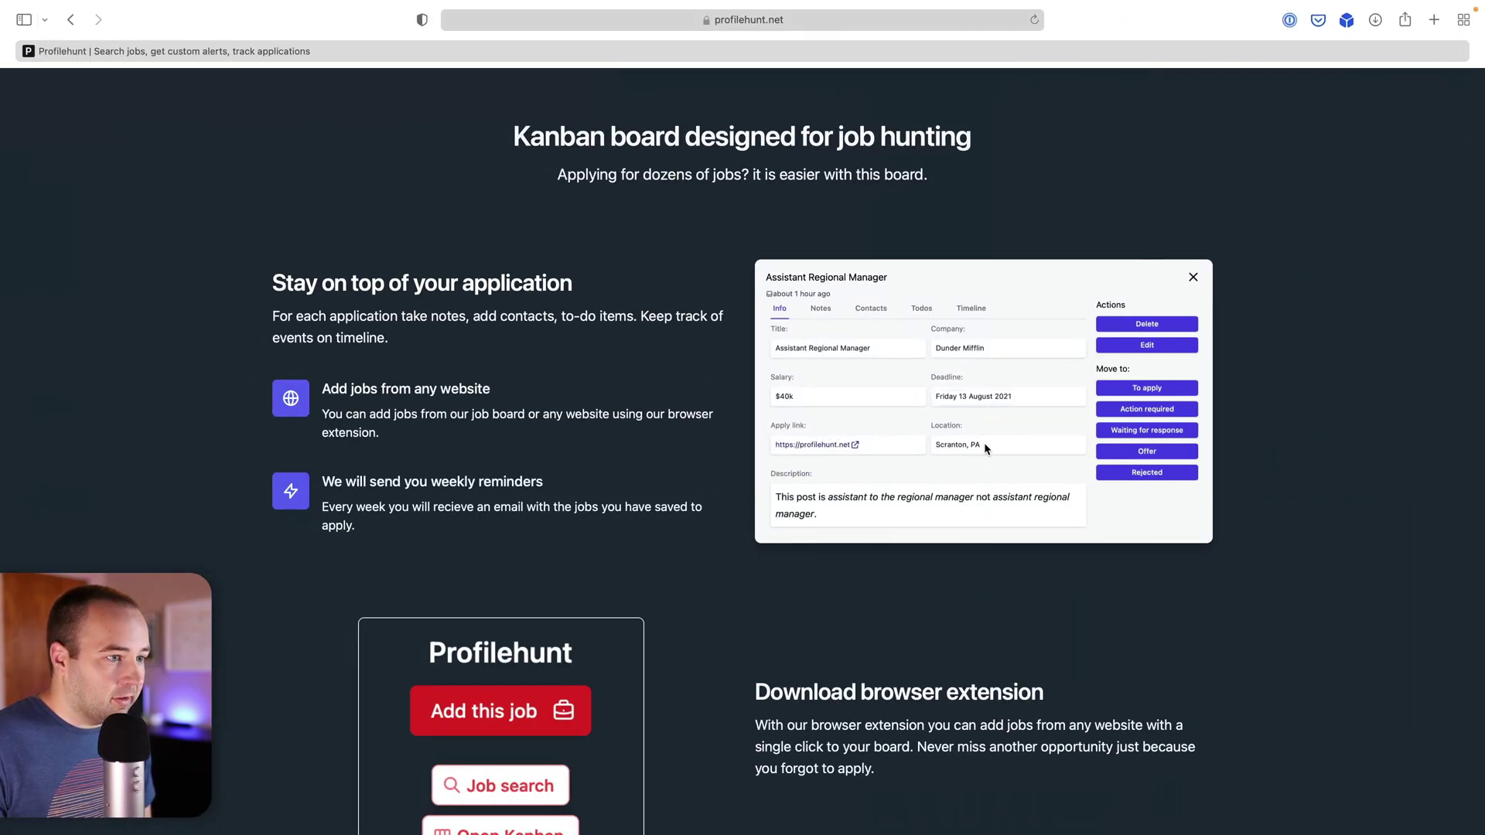
key(ctrl+Right)
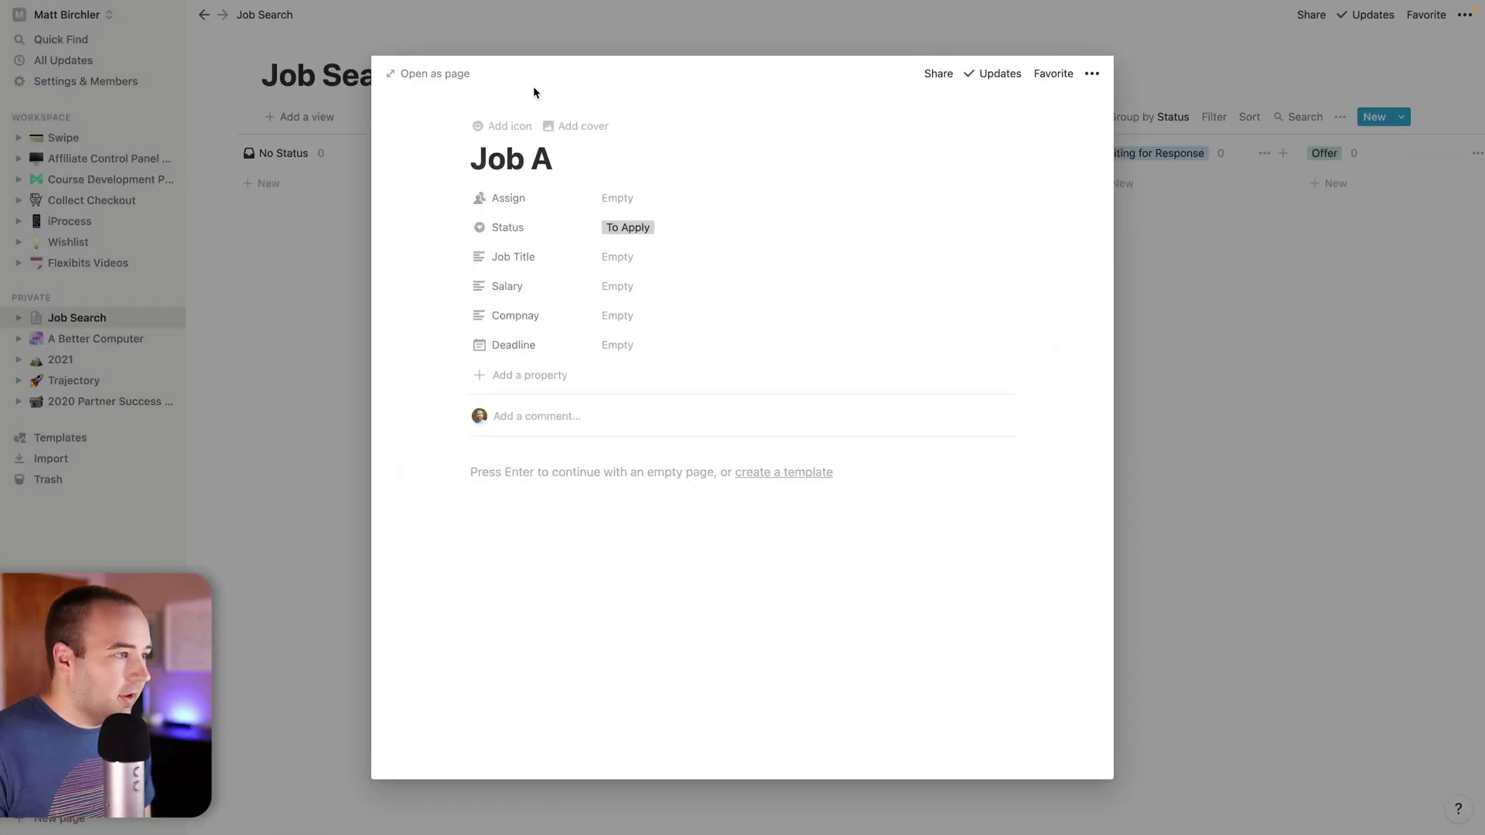
click(521, 375)
text(Link)
mouse_move(607, 463)
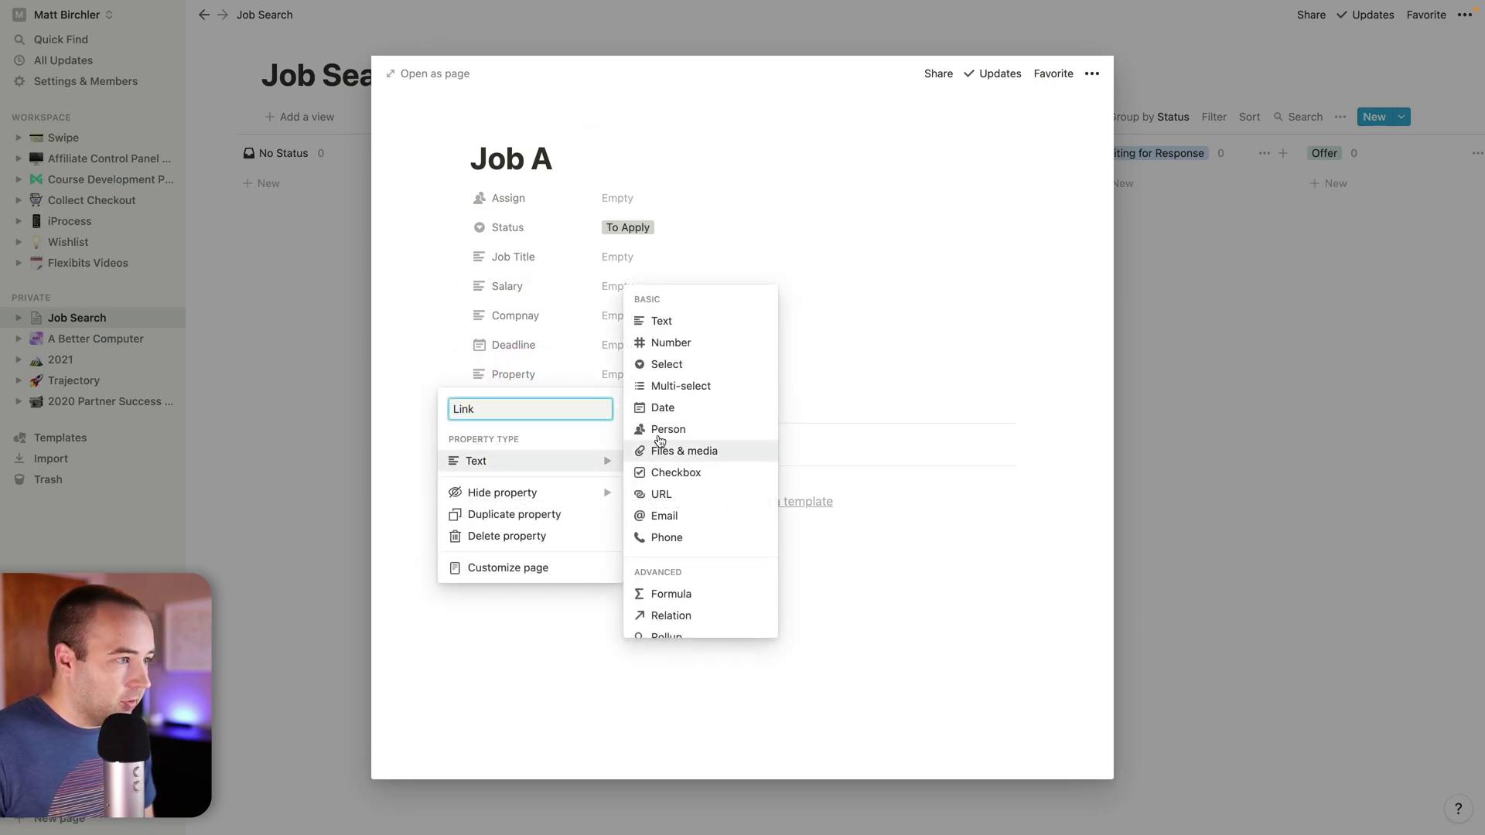
click(681, 495)
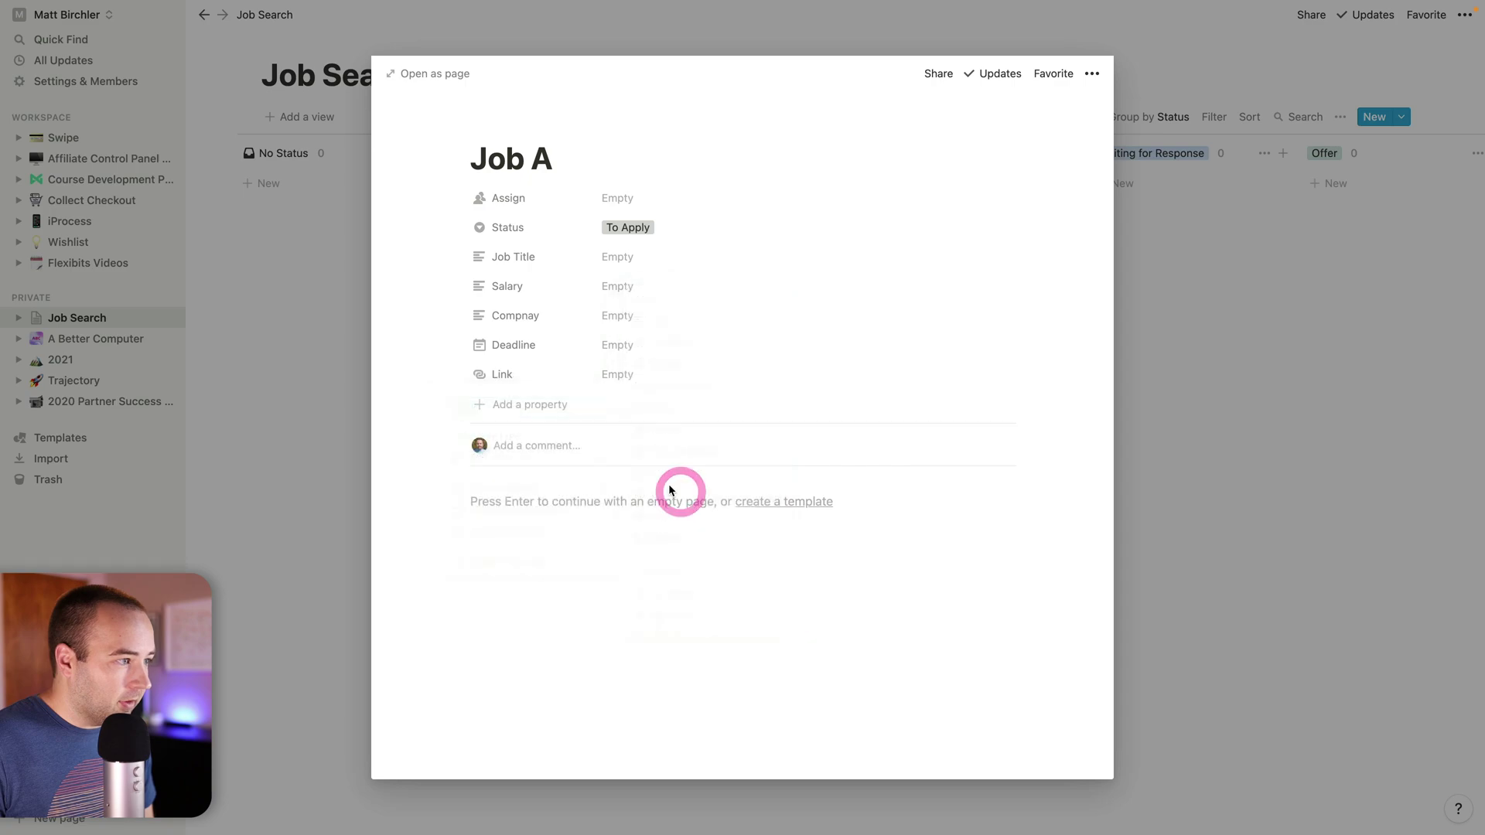
- Add a Location text property and a Full Remote checkbox property
click(559, 408)
text(Location)
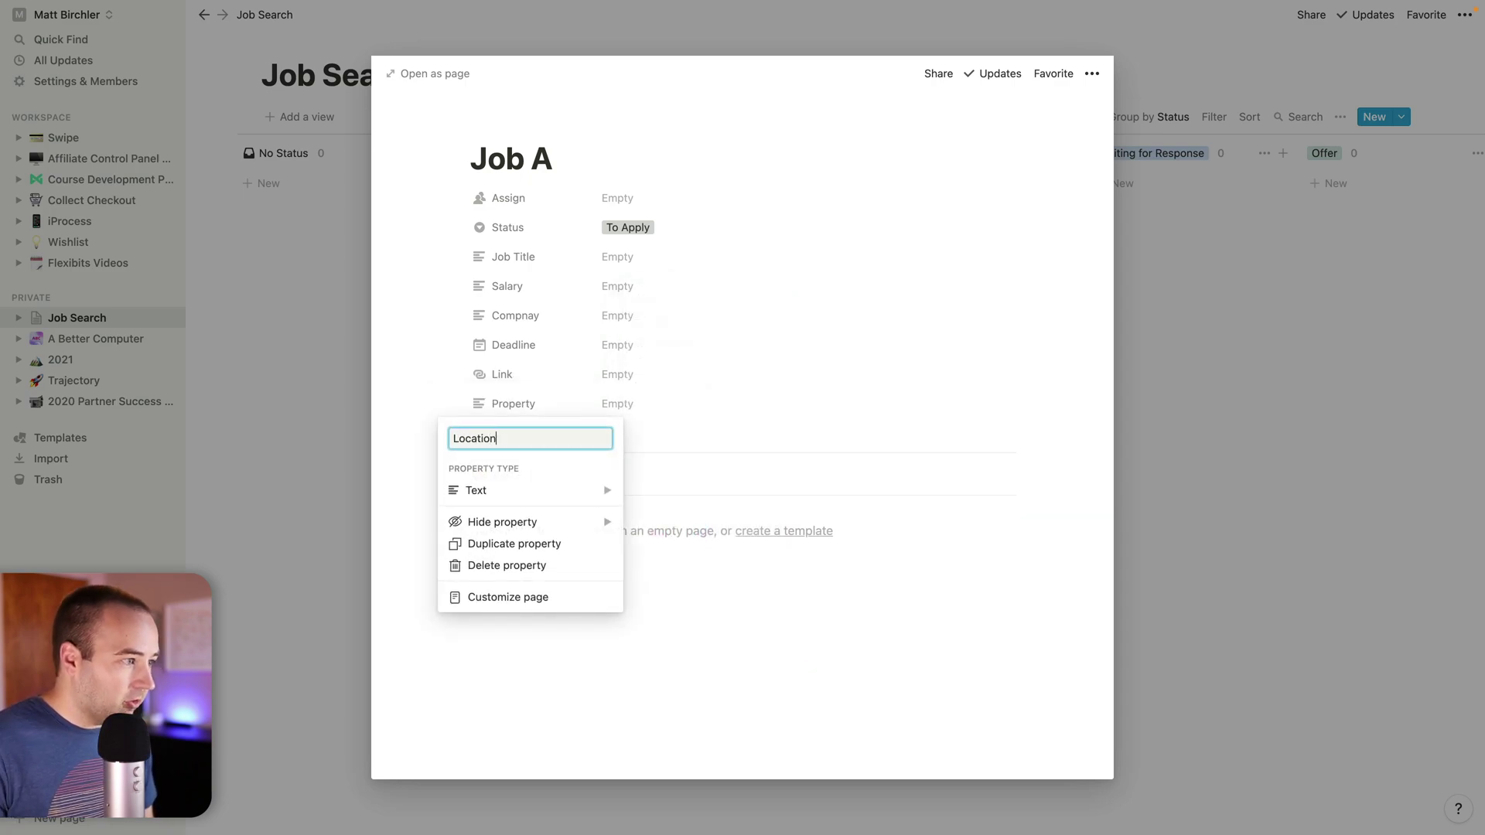
mouse_move(600, 491)
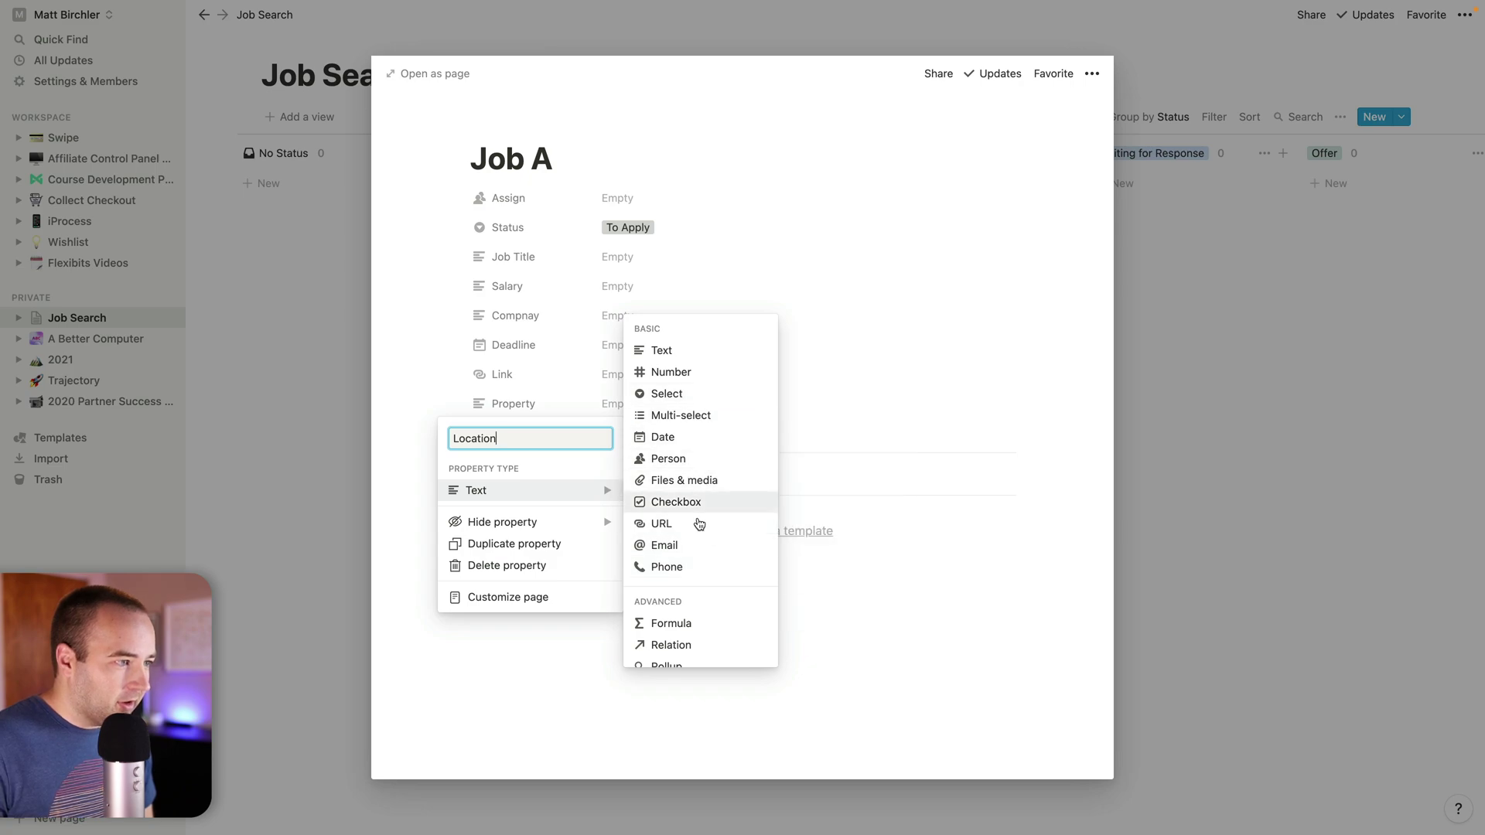
scroll(702, 523, down, 2)
scroll(699, 521, up, 2)
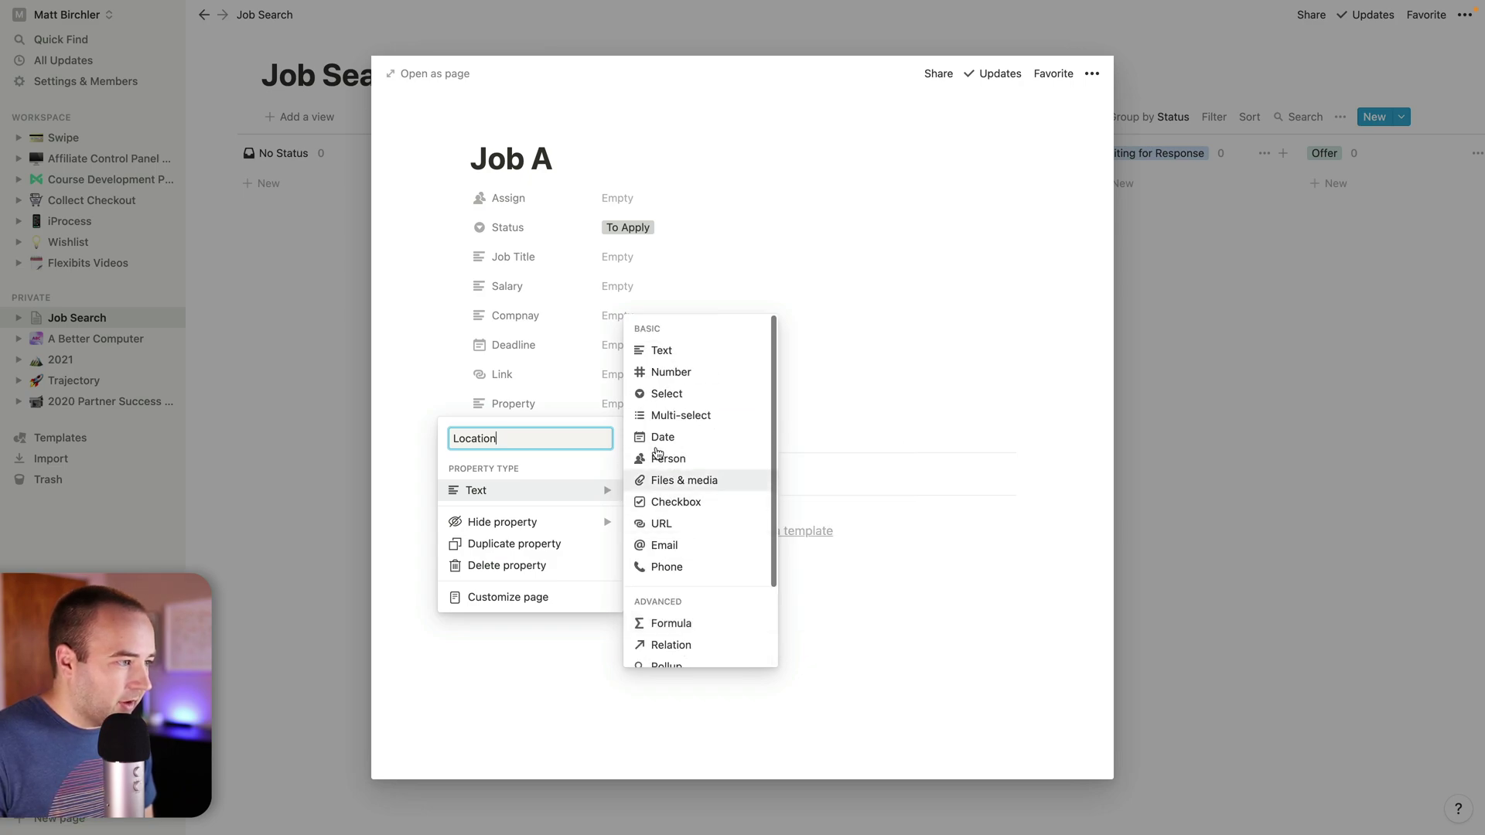
click(904, 348)
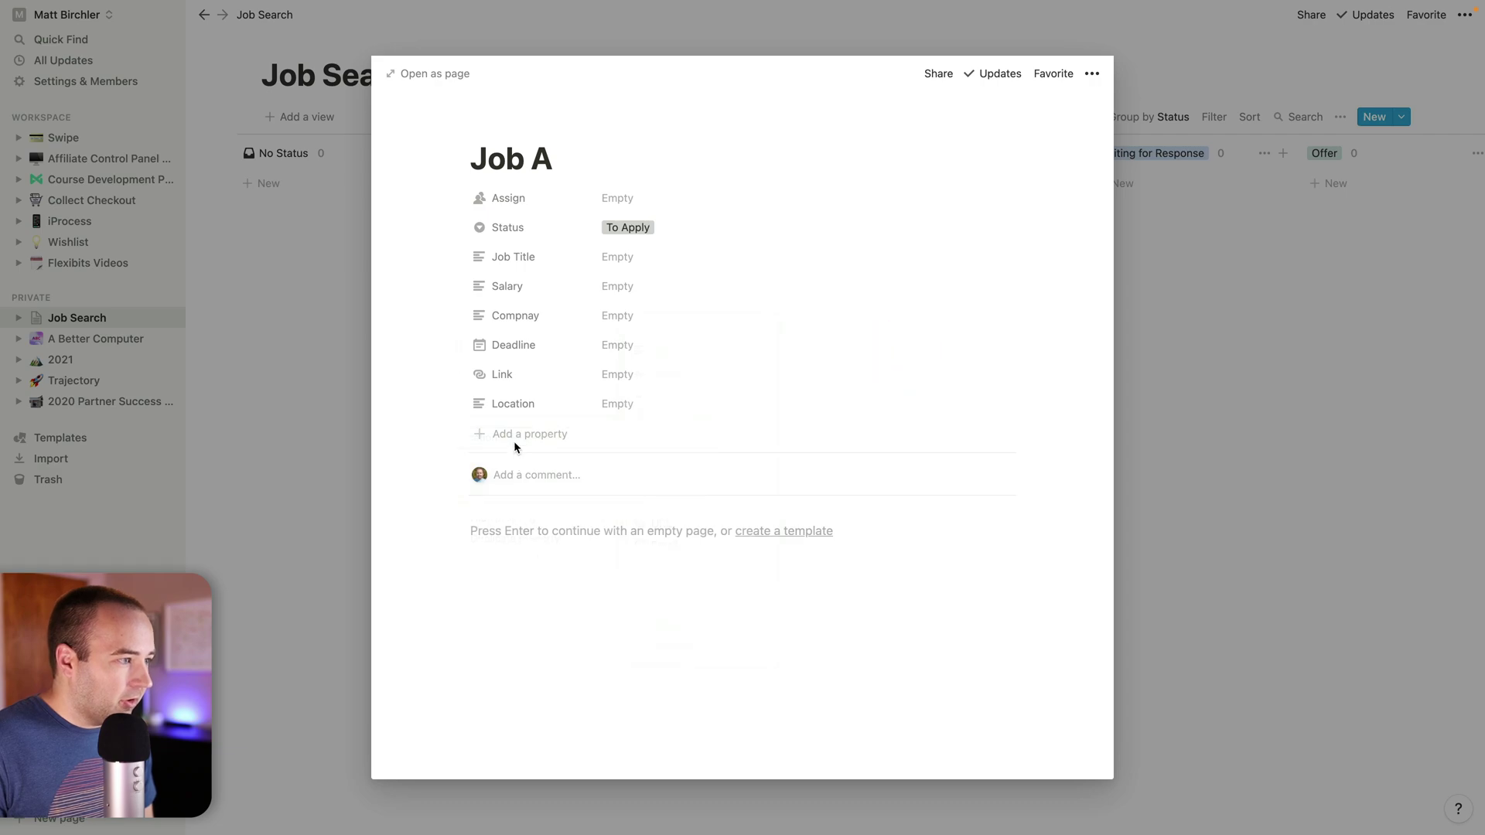
click(514, 435)
text(Full Remote)
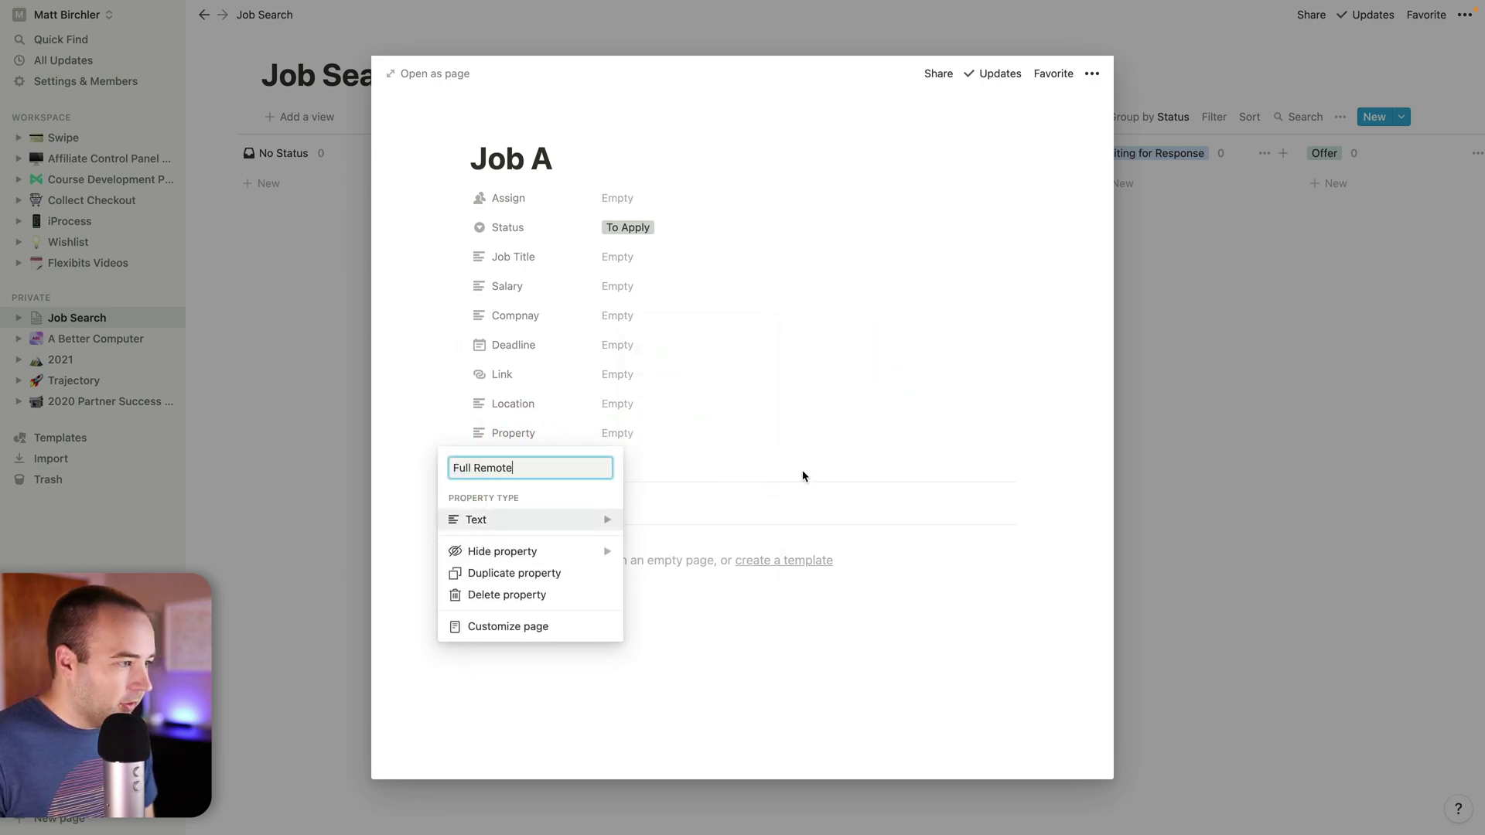
mouse_move(570, 520)
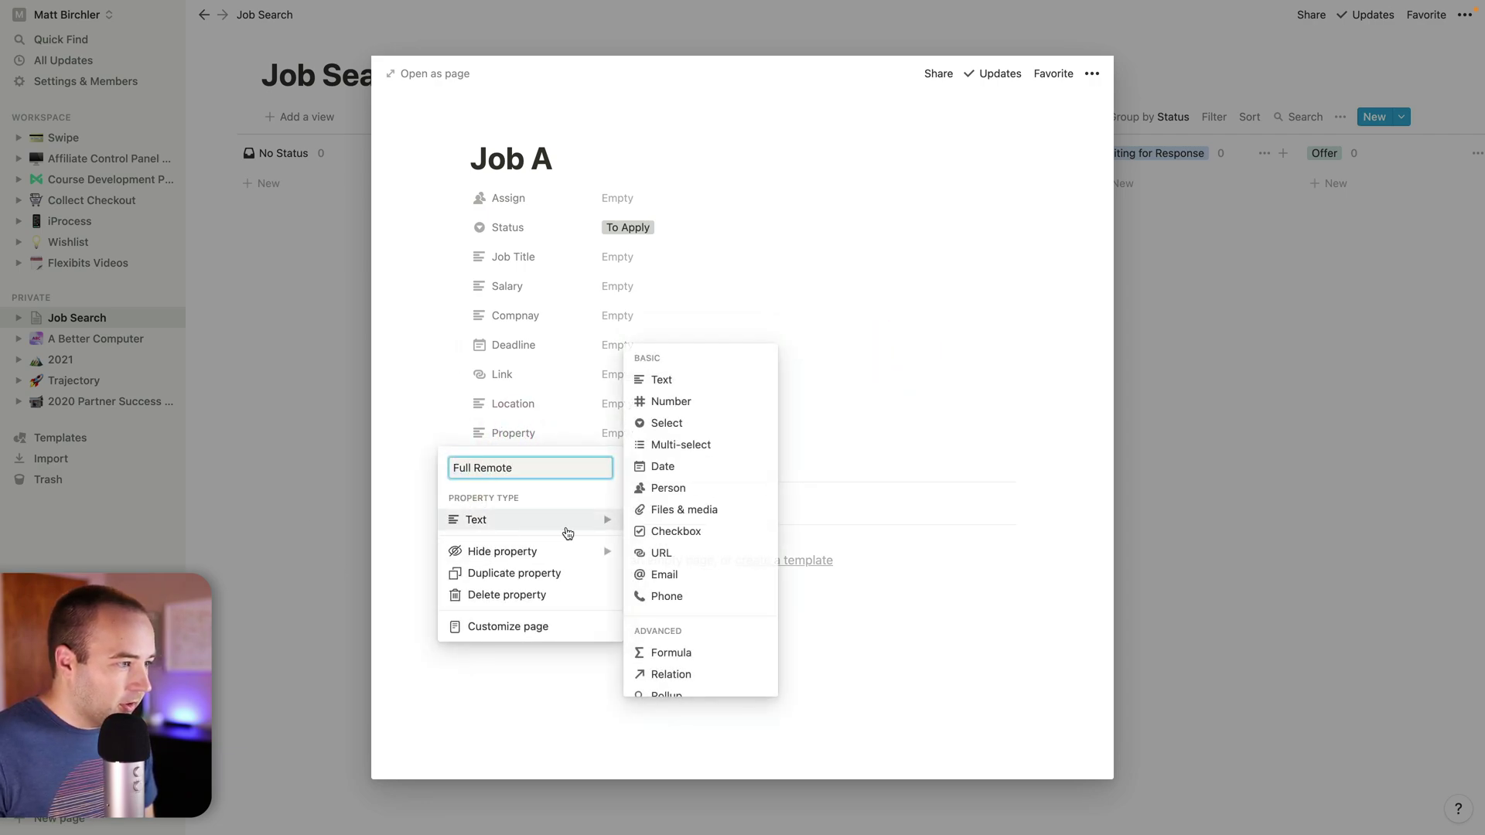
click(654, 533)
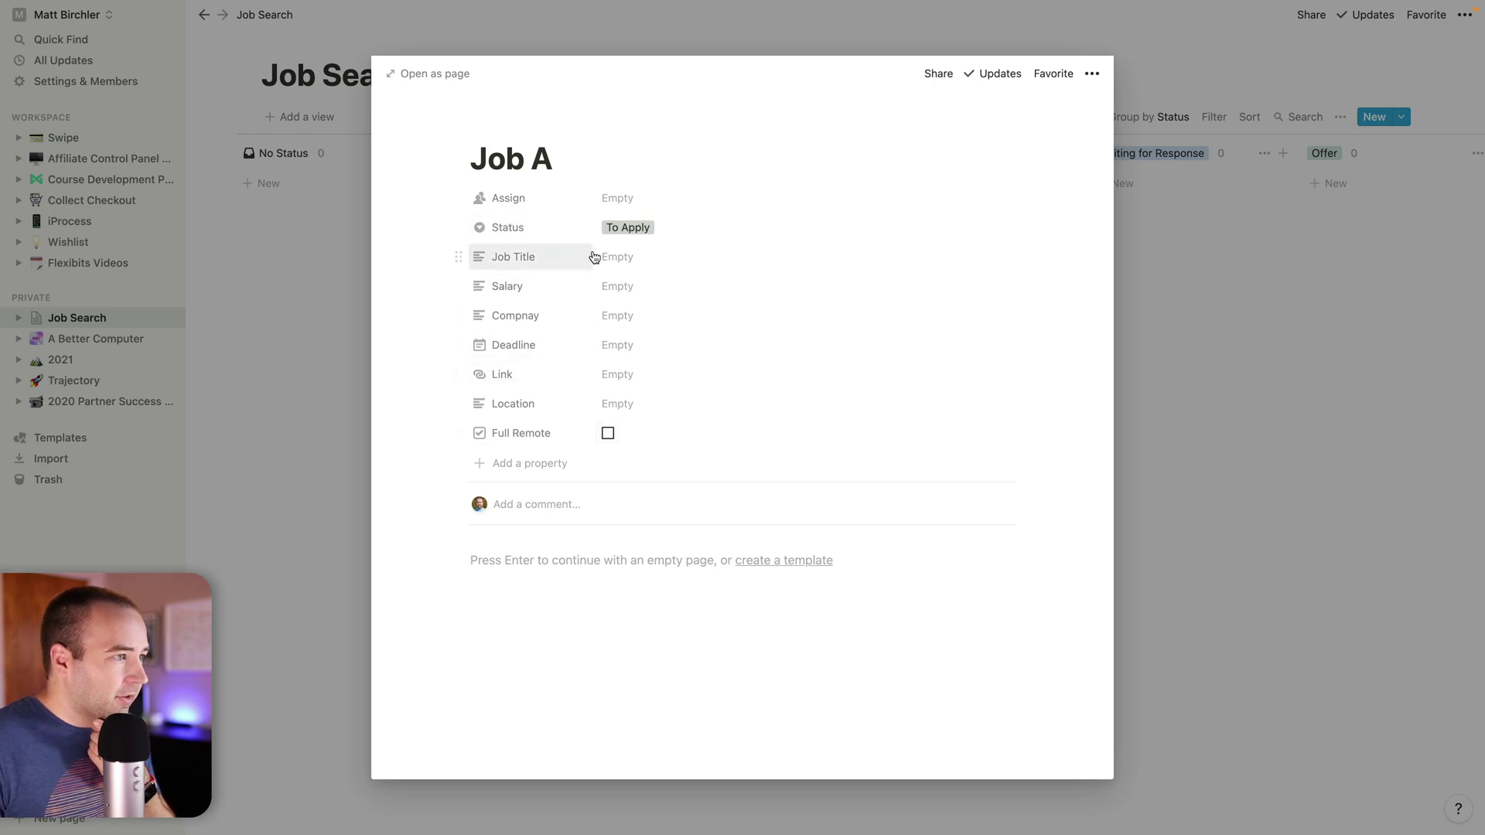
- Move the Compnay property just below Status and enter the company name
drag(452, 313, 459, 252)
click(680, 263)
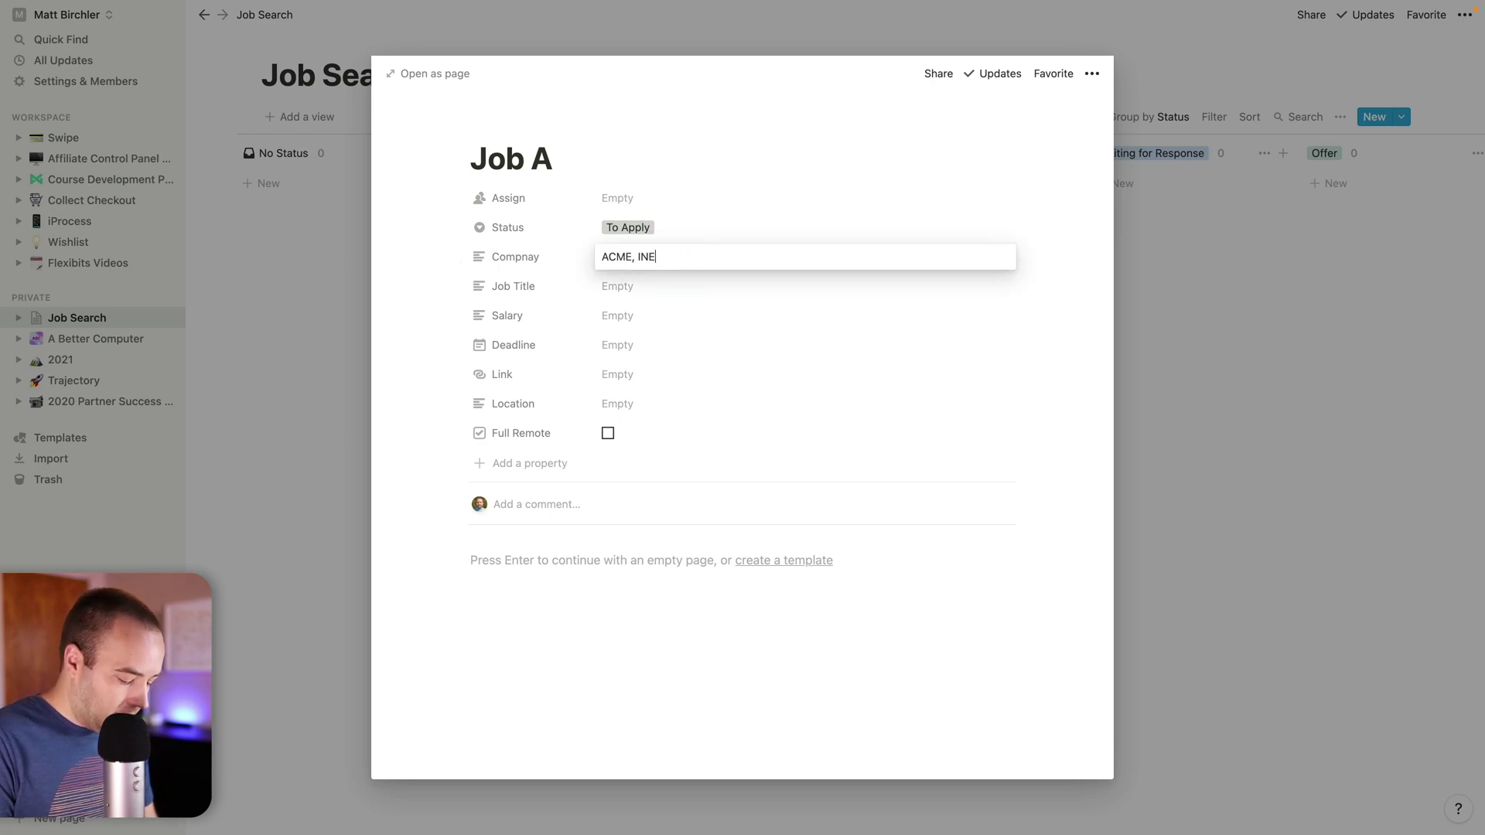
click(620, 282)
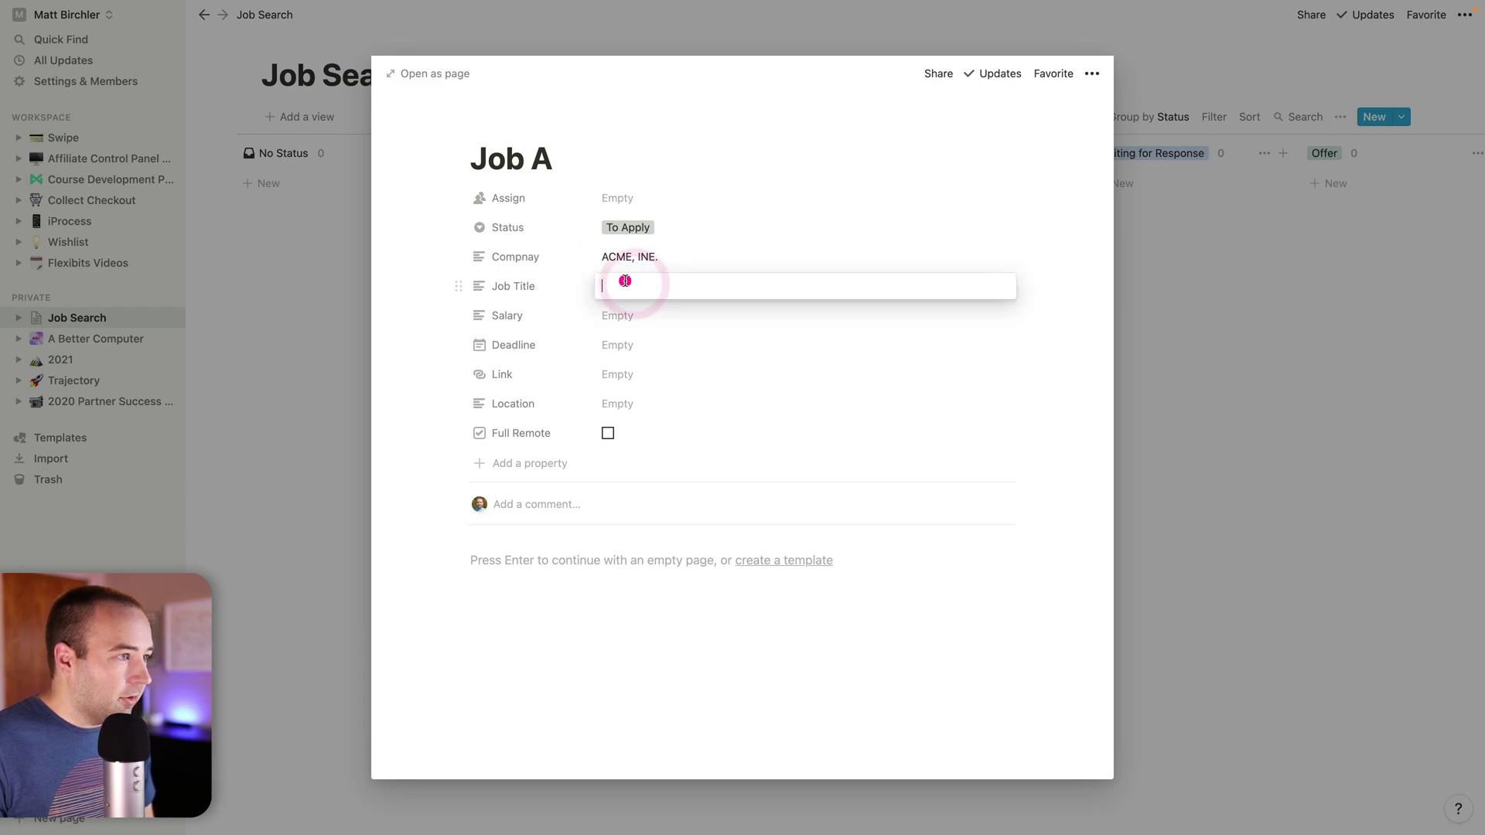
click(647, 256)
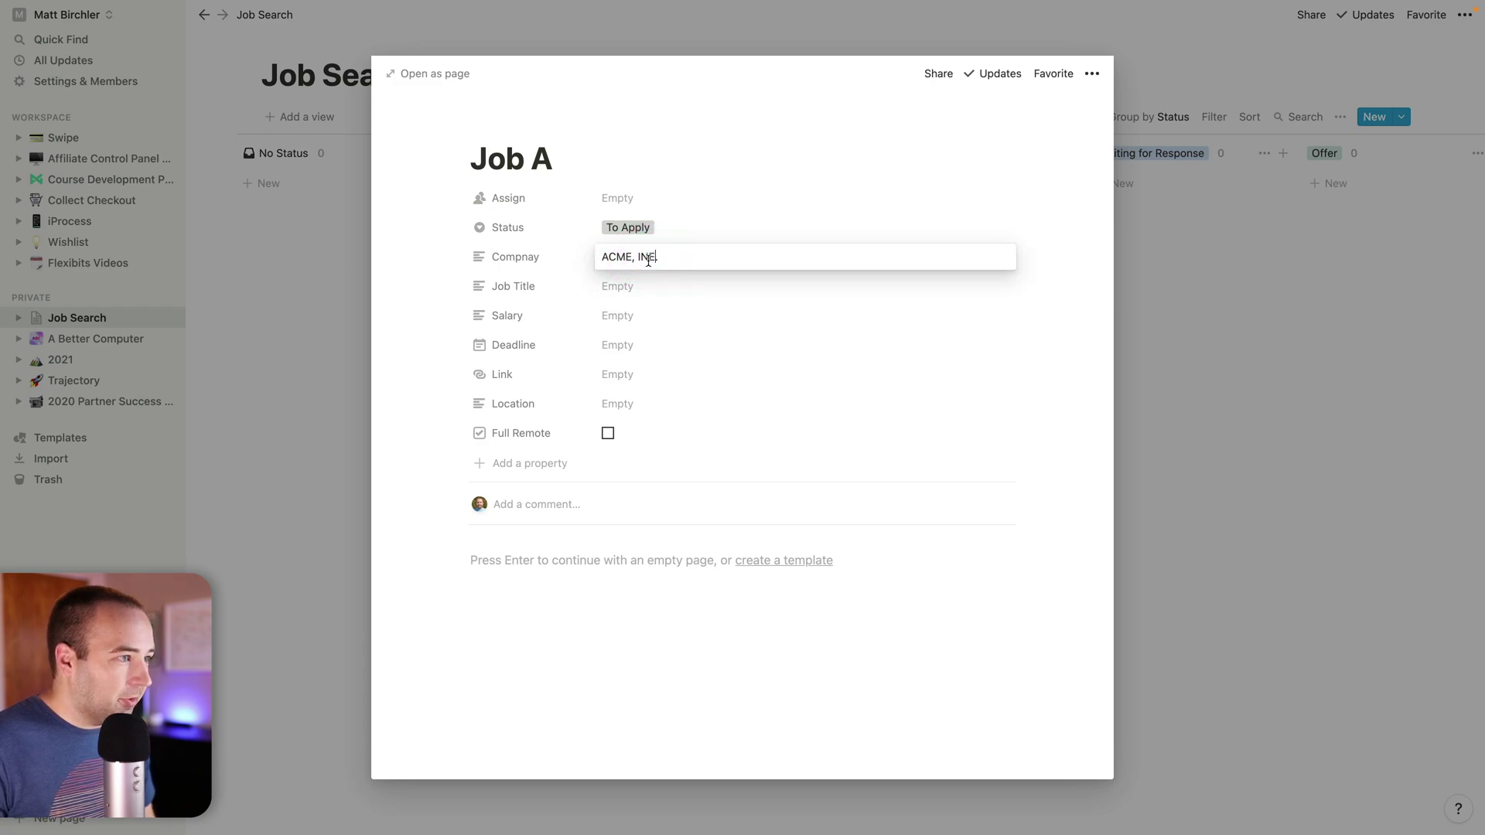
text(.)
- Set the job title to Product Manager and the salary to $40-60k
click(656, 291)
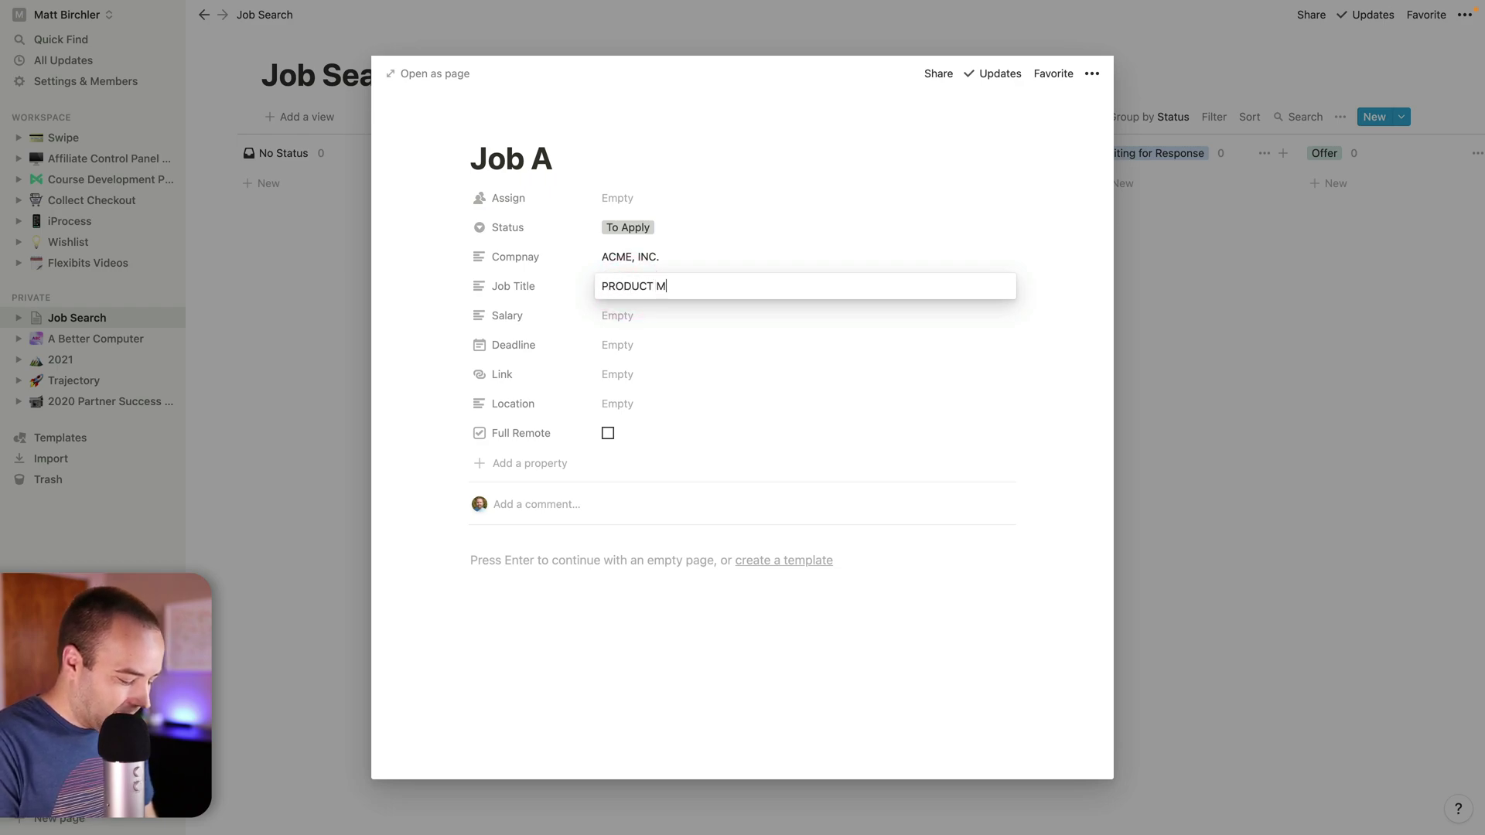
text(PRODUCT MANAGER)
key(super+a)
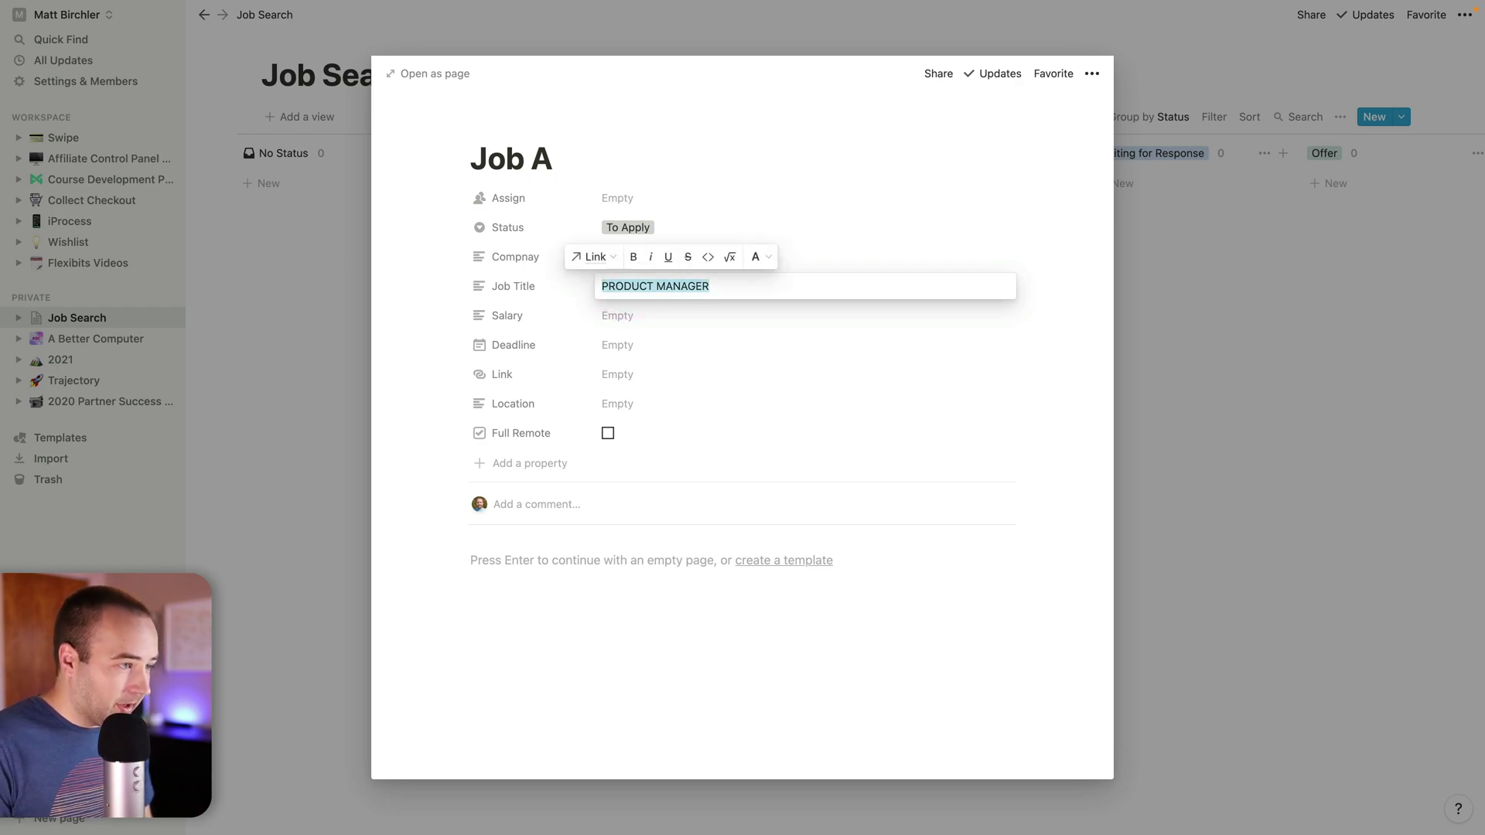
text(Produ)
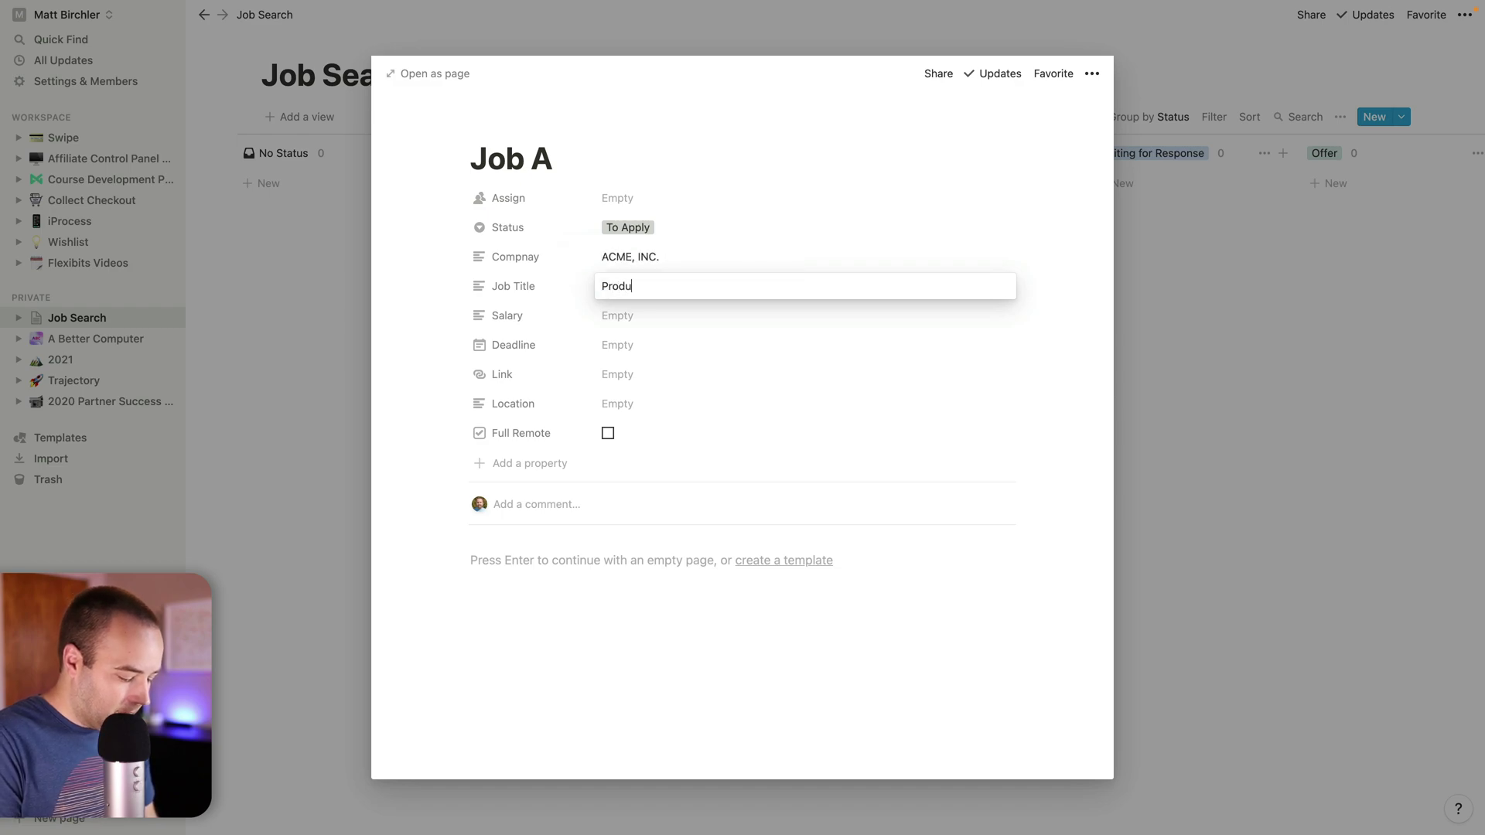
text(ct Manager)
key(Return)
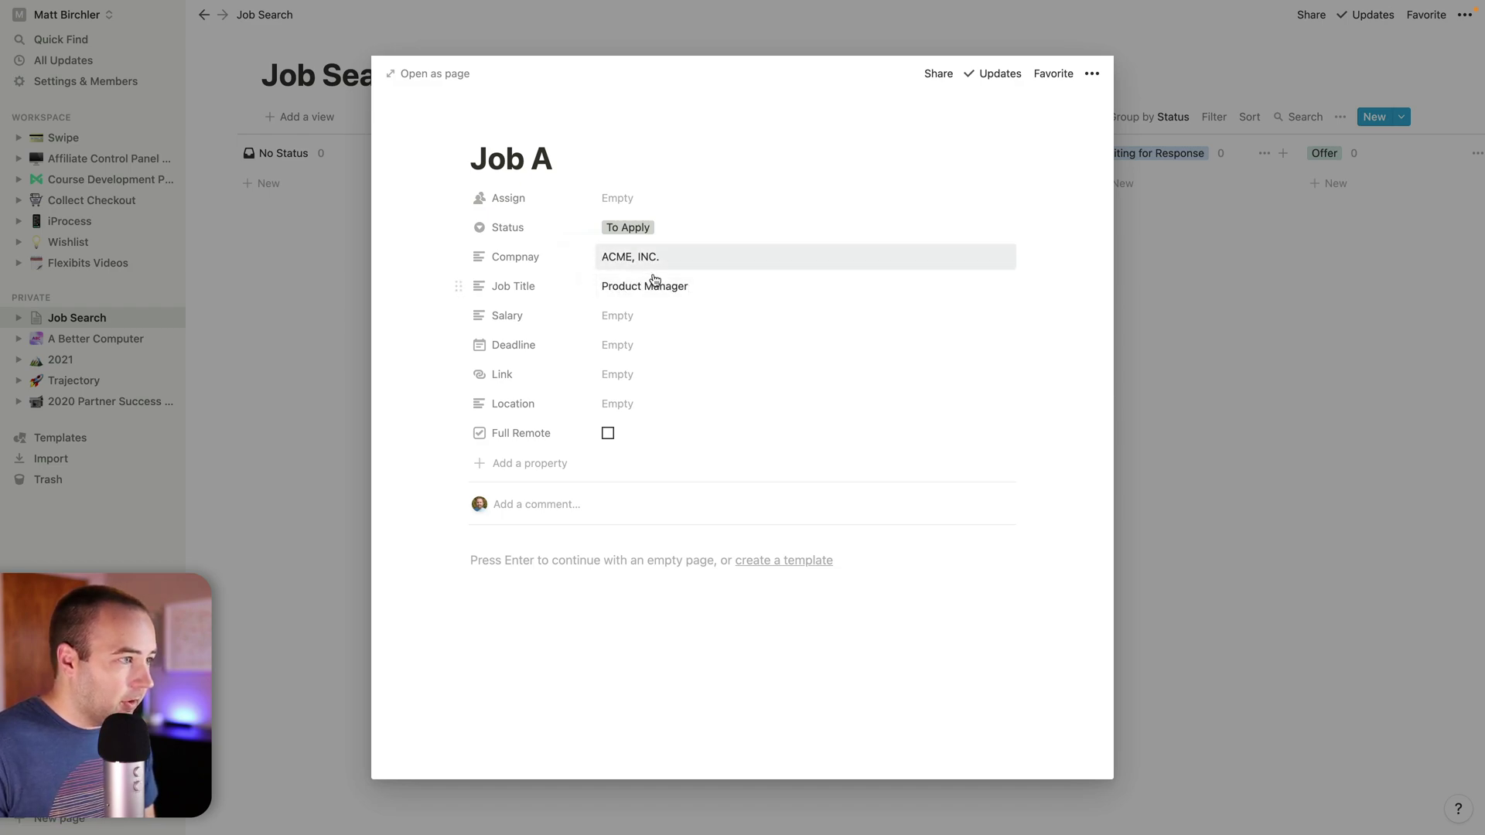
click(650, 317)
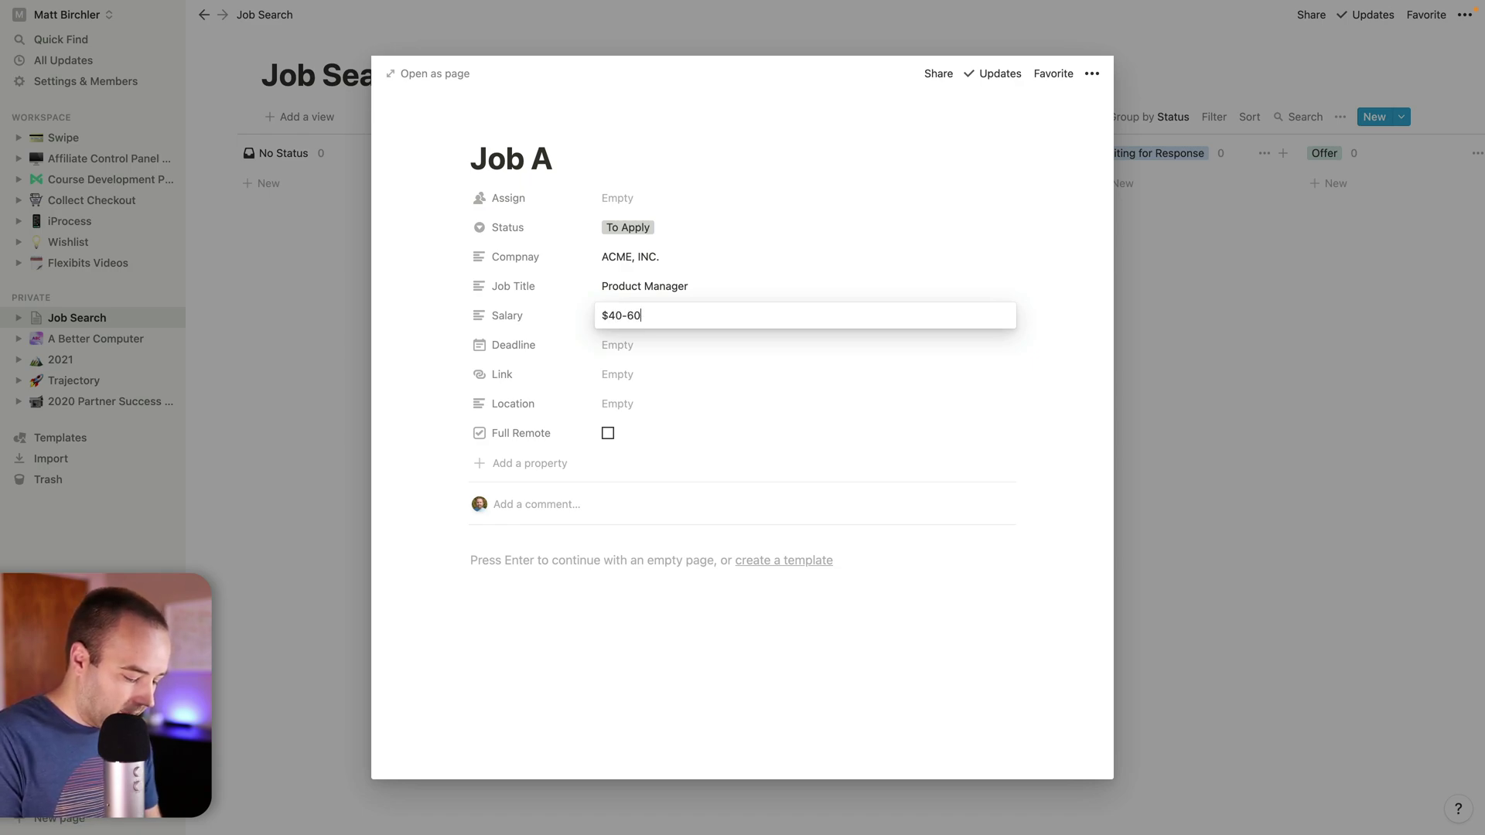
click(944, 344)
click(663, 345)
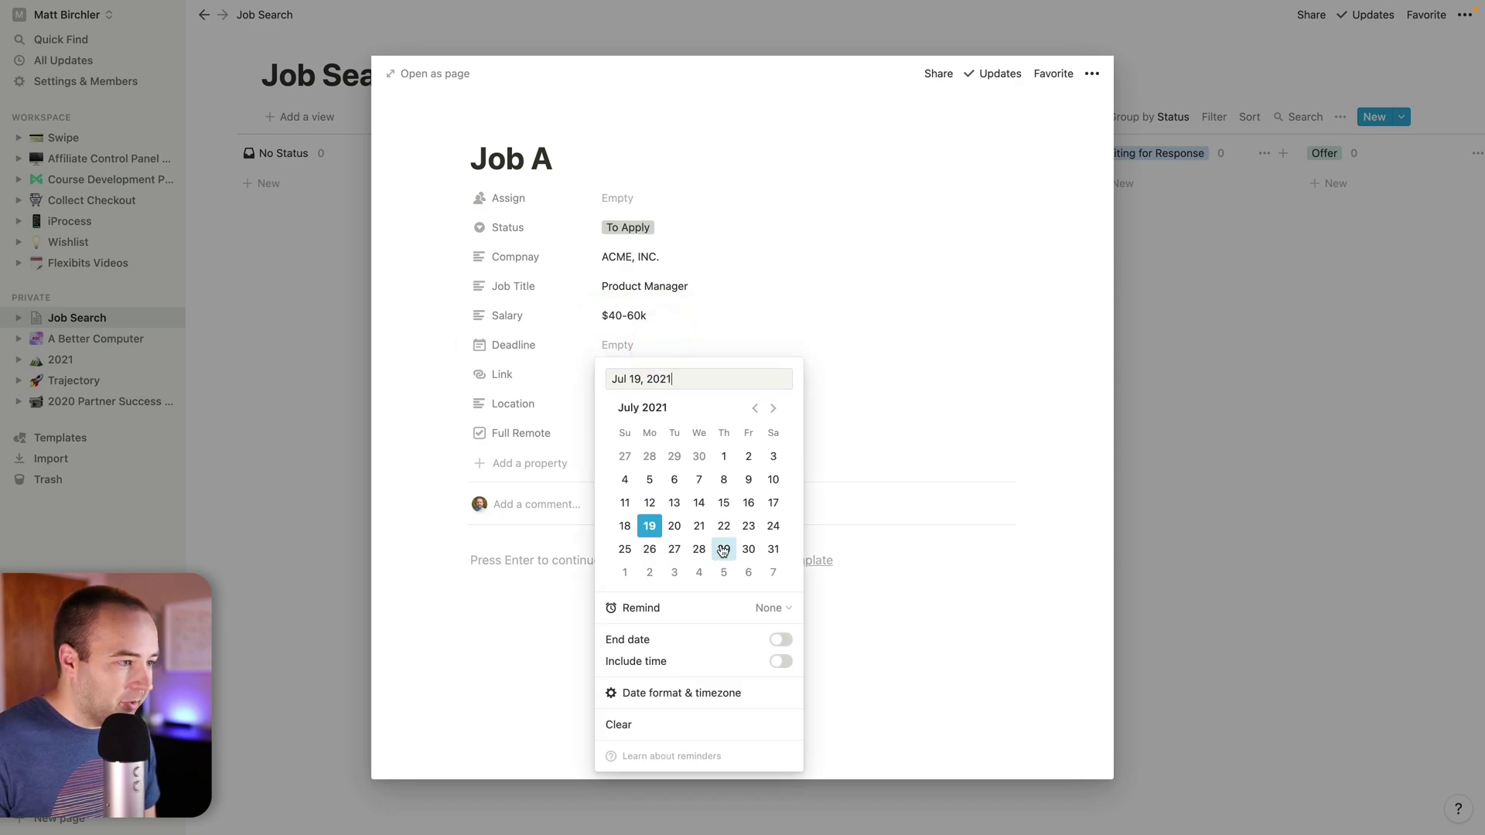
click(774, 549)
click(1040, 450)
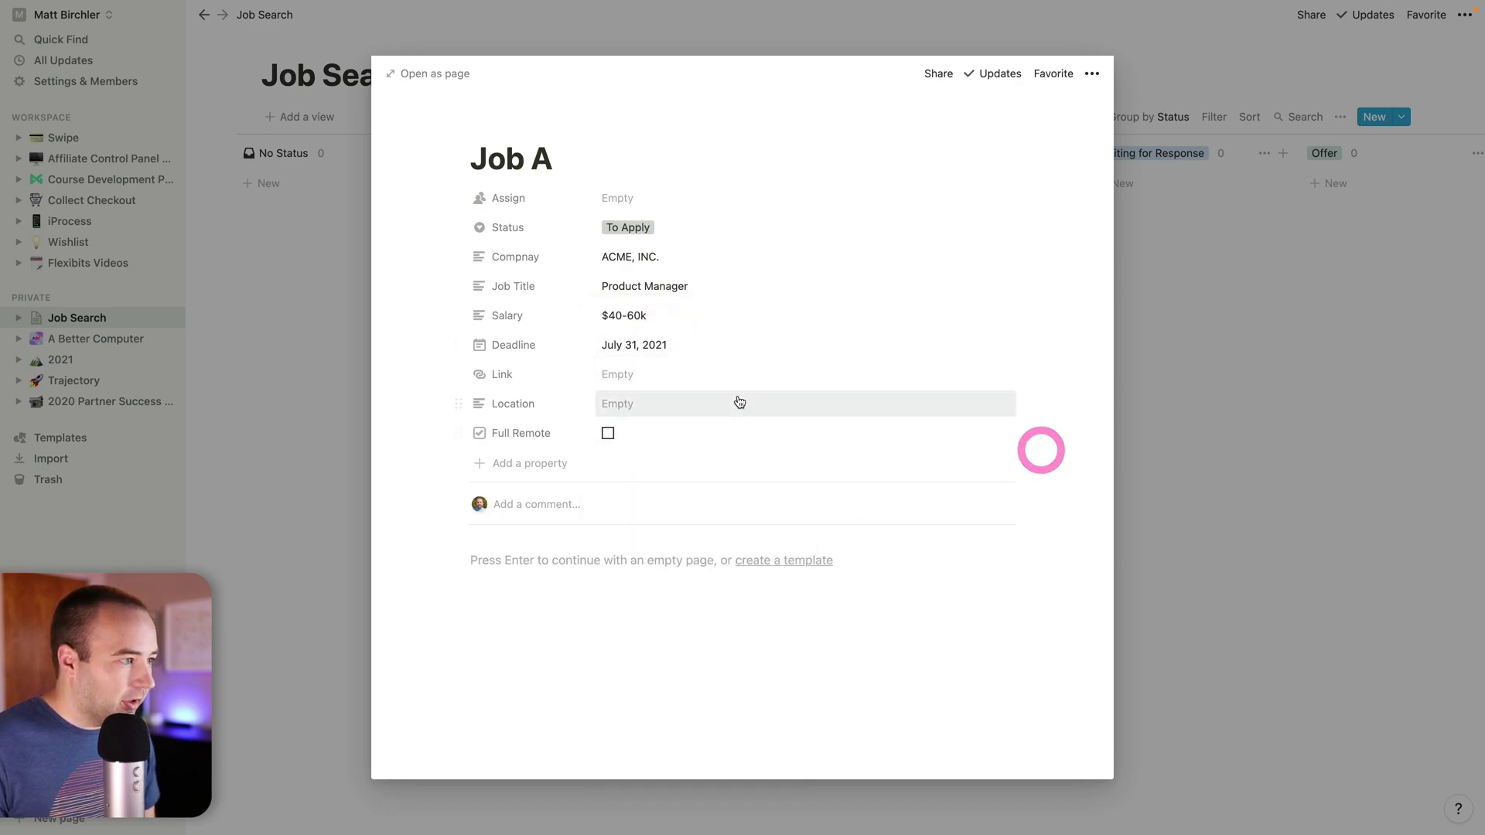
click(637, 373)
text(http)
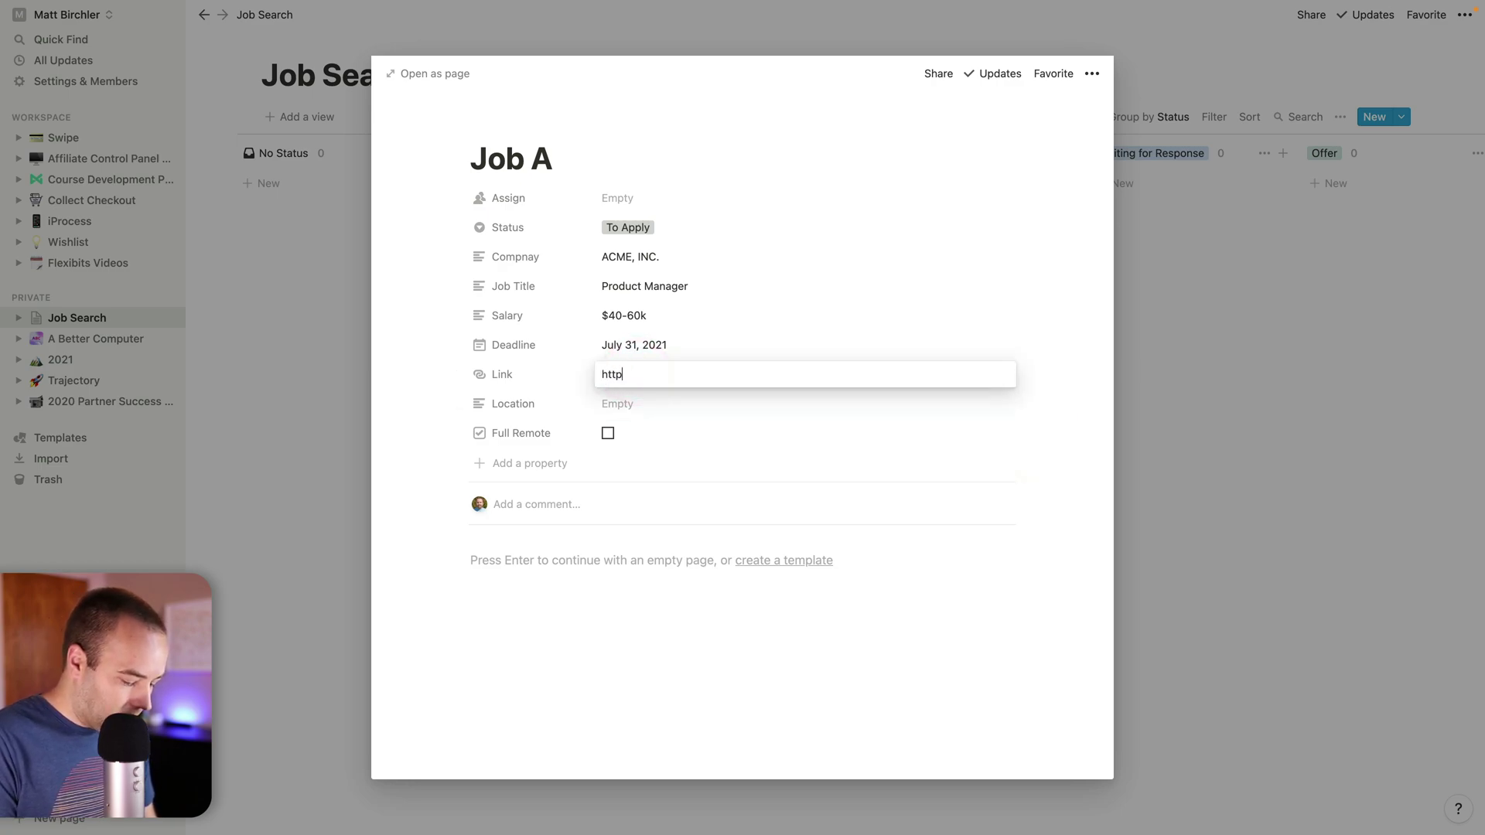
text(s://acme.com)
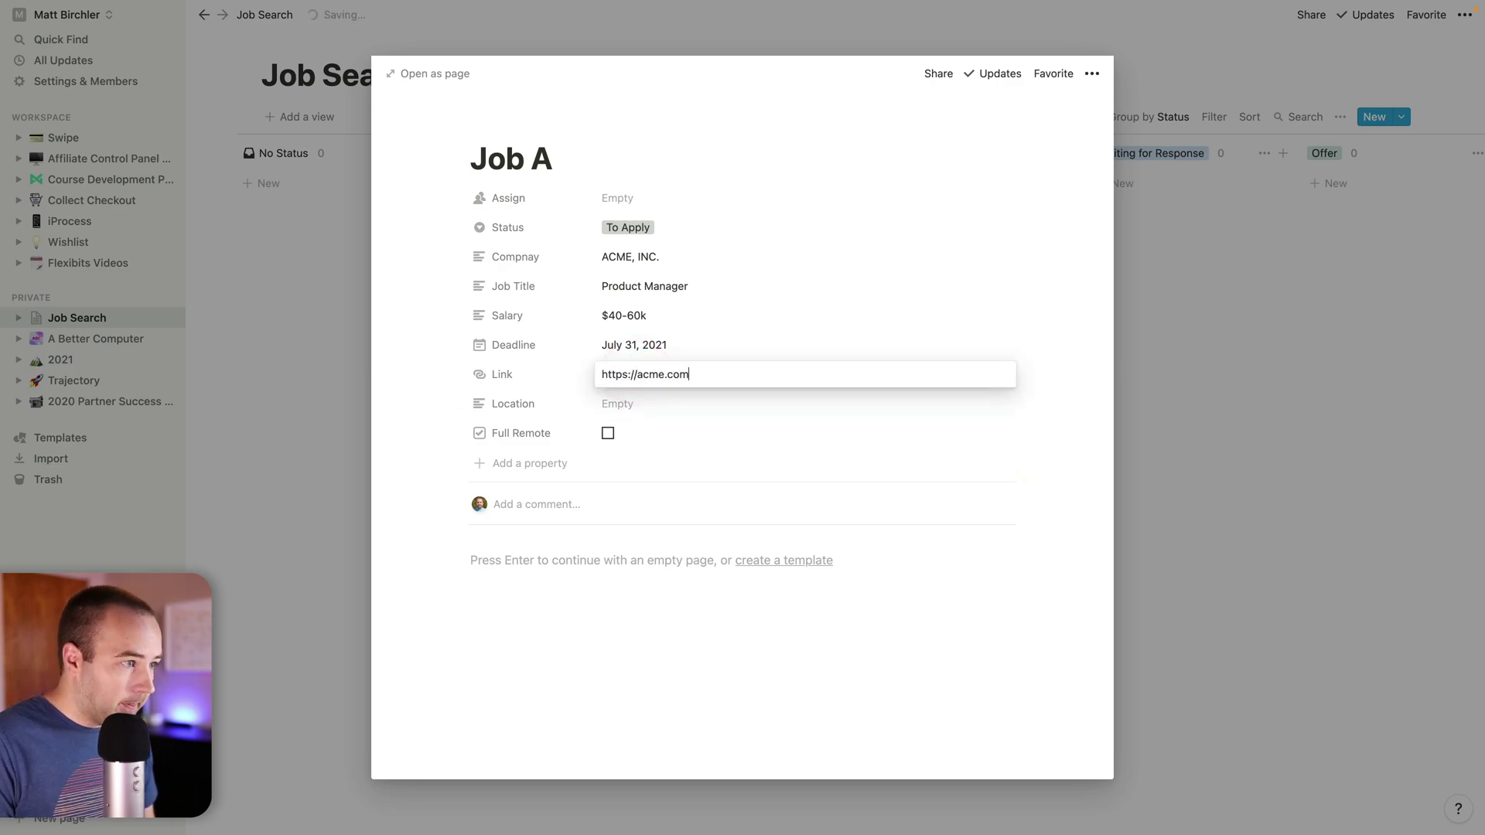
key(Return)
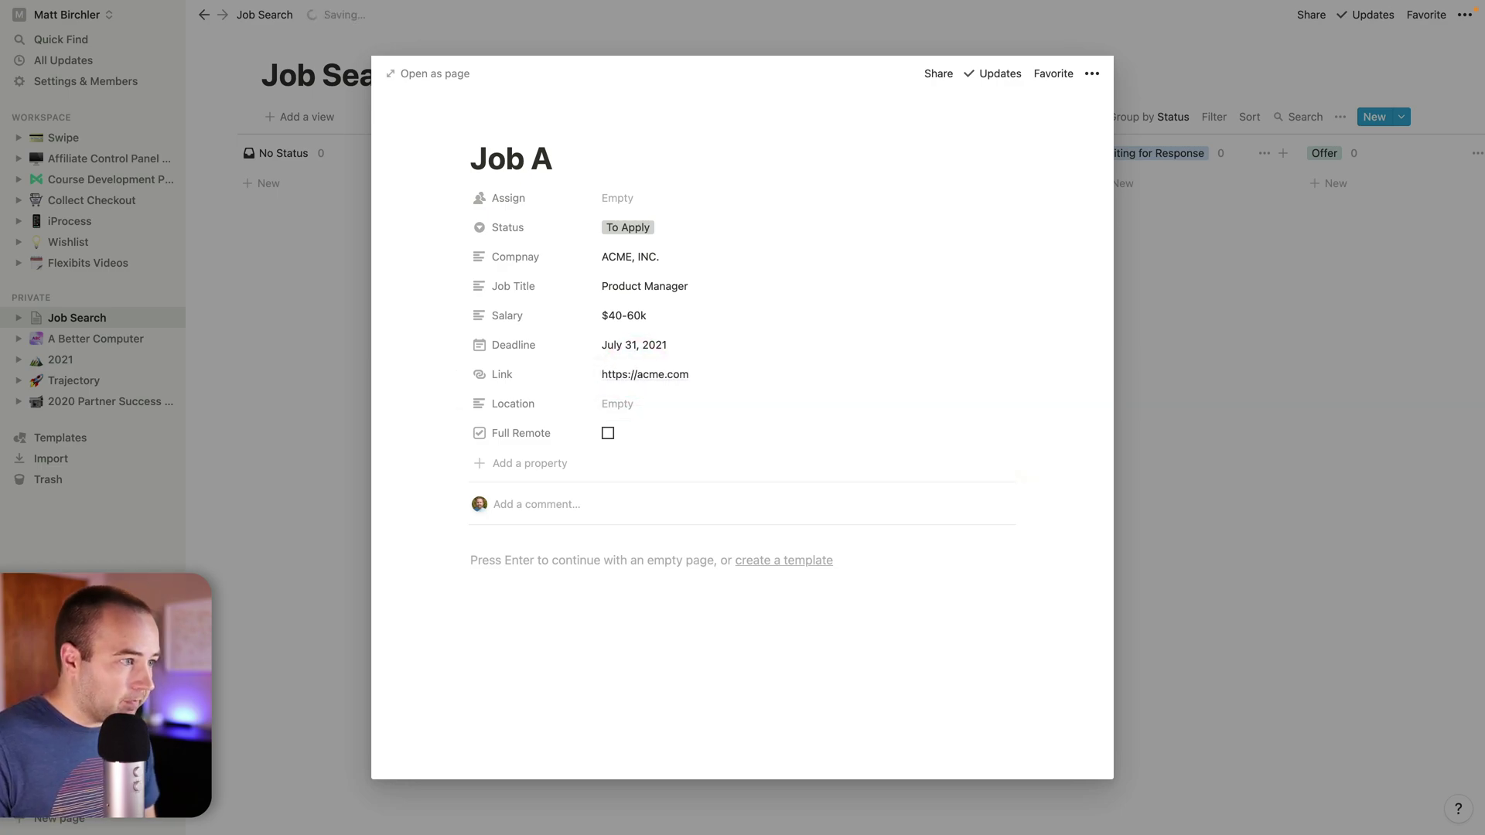
click(706, 377)
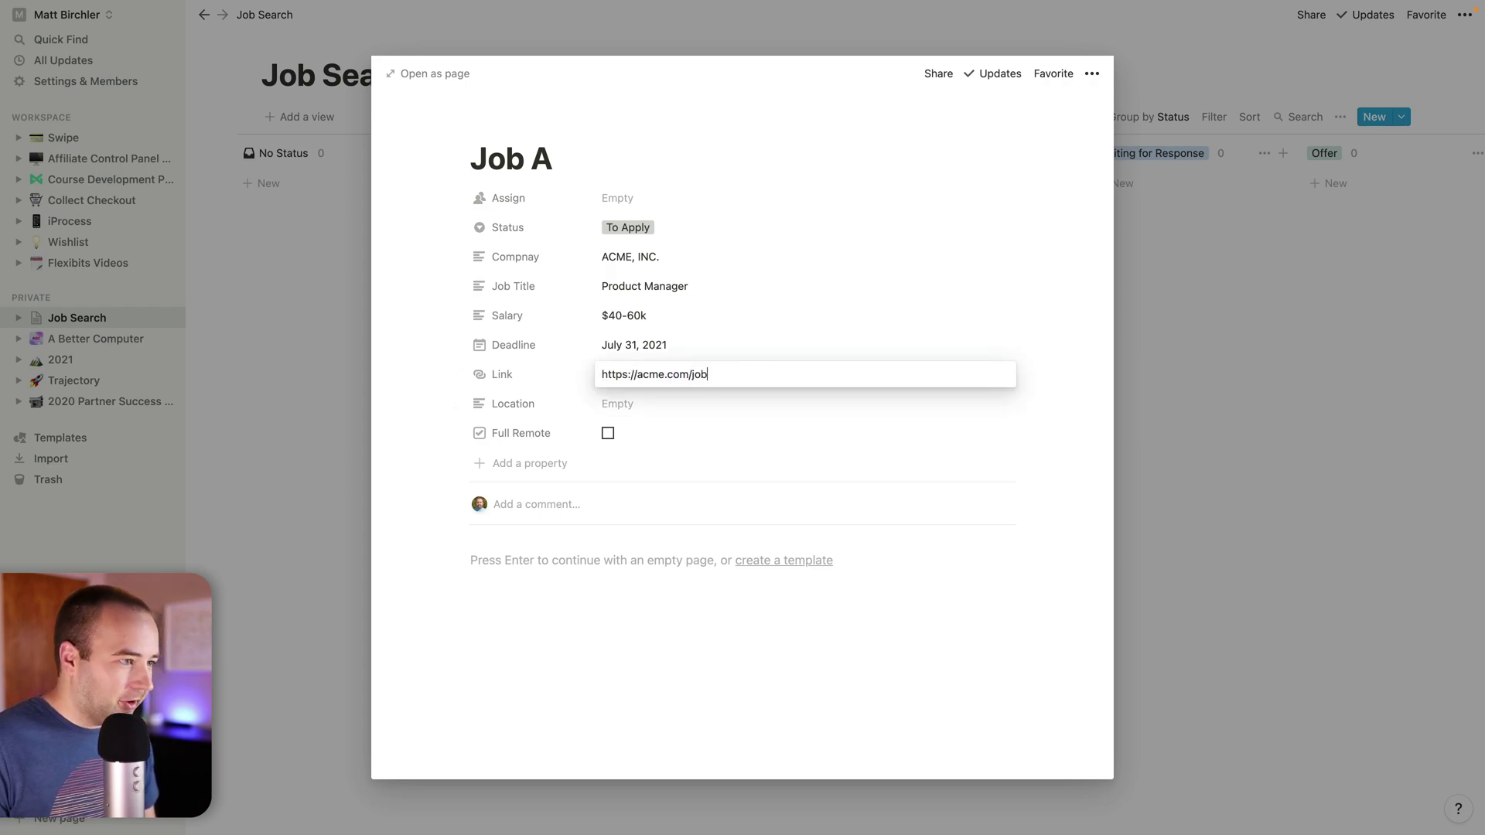
click(696, 402)
- Set the location to Chicago, IL and check Full Remote
click(643, 402)
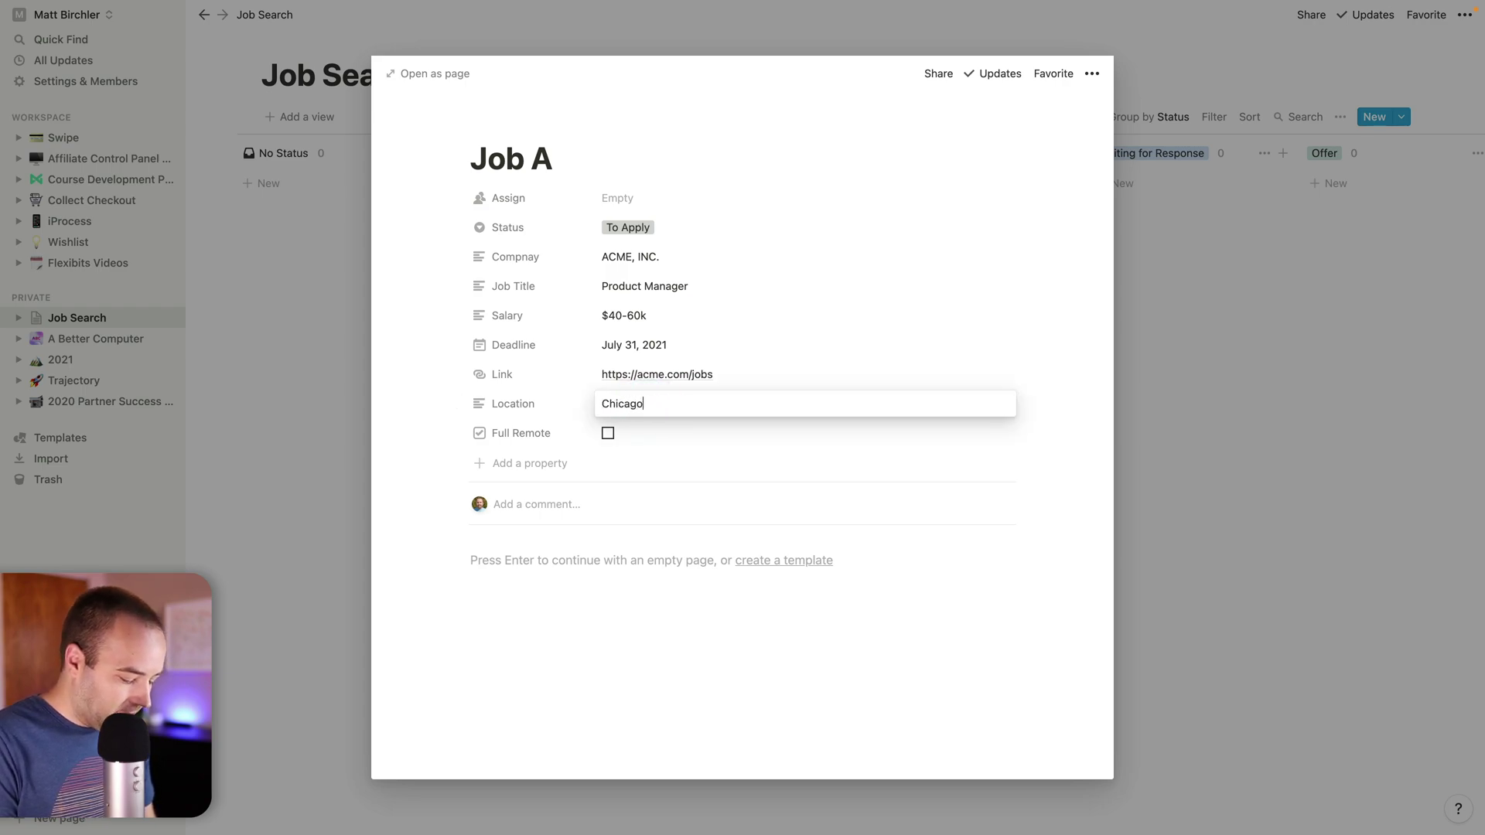
key(Return)
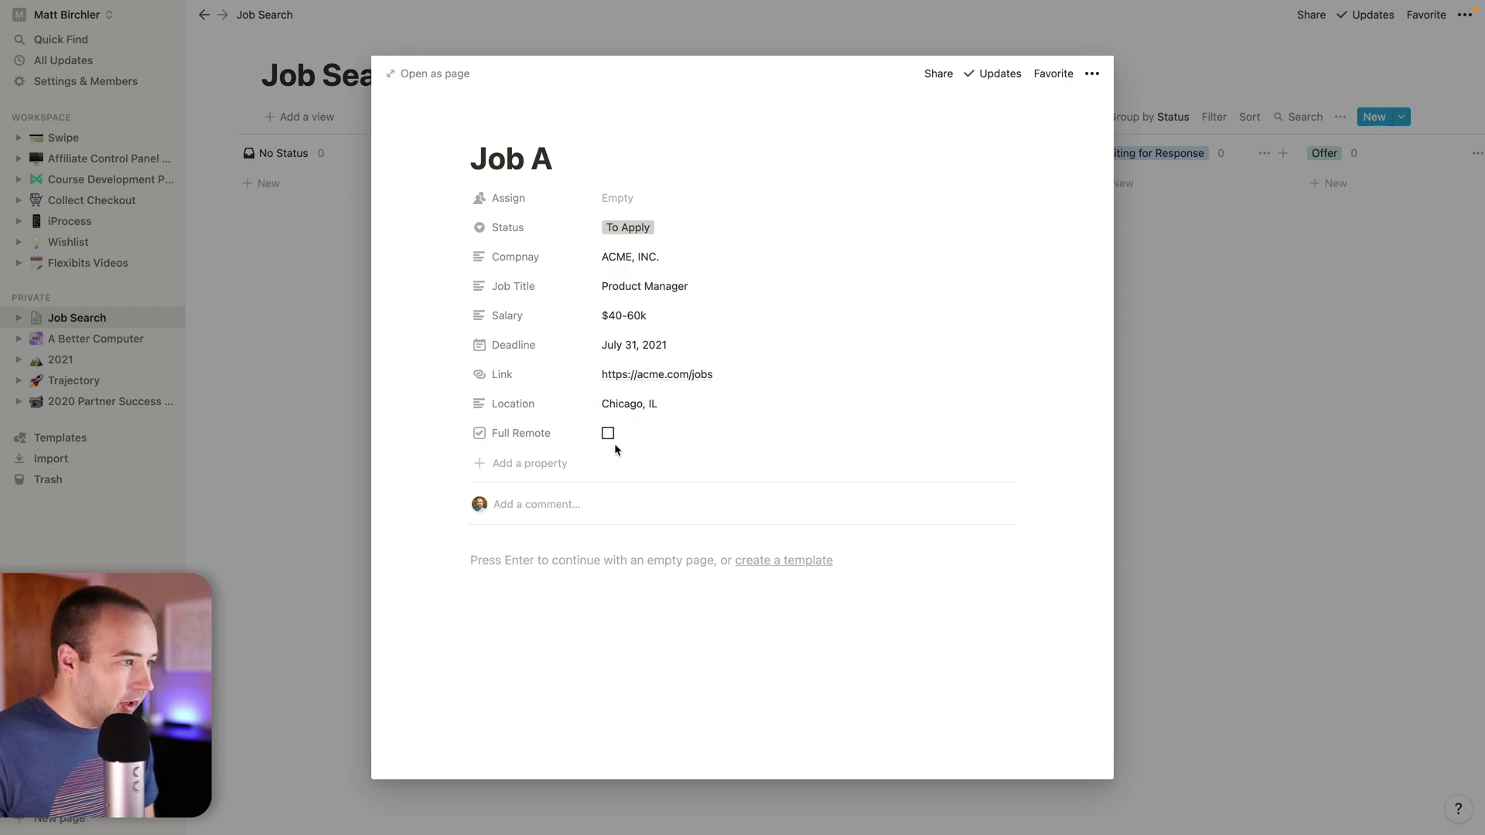
click(608, 433)
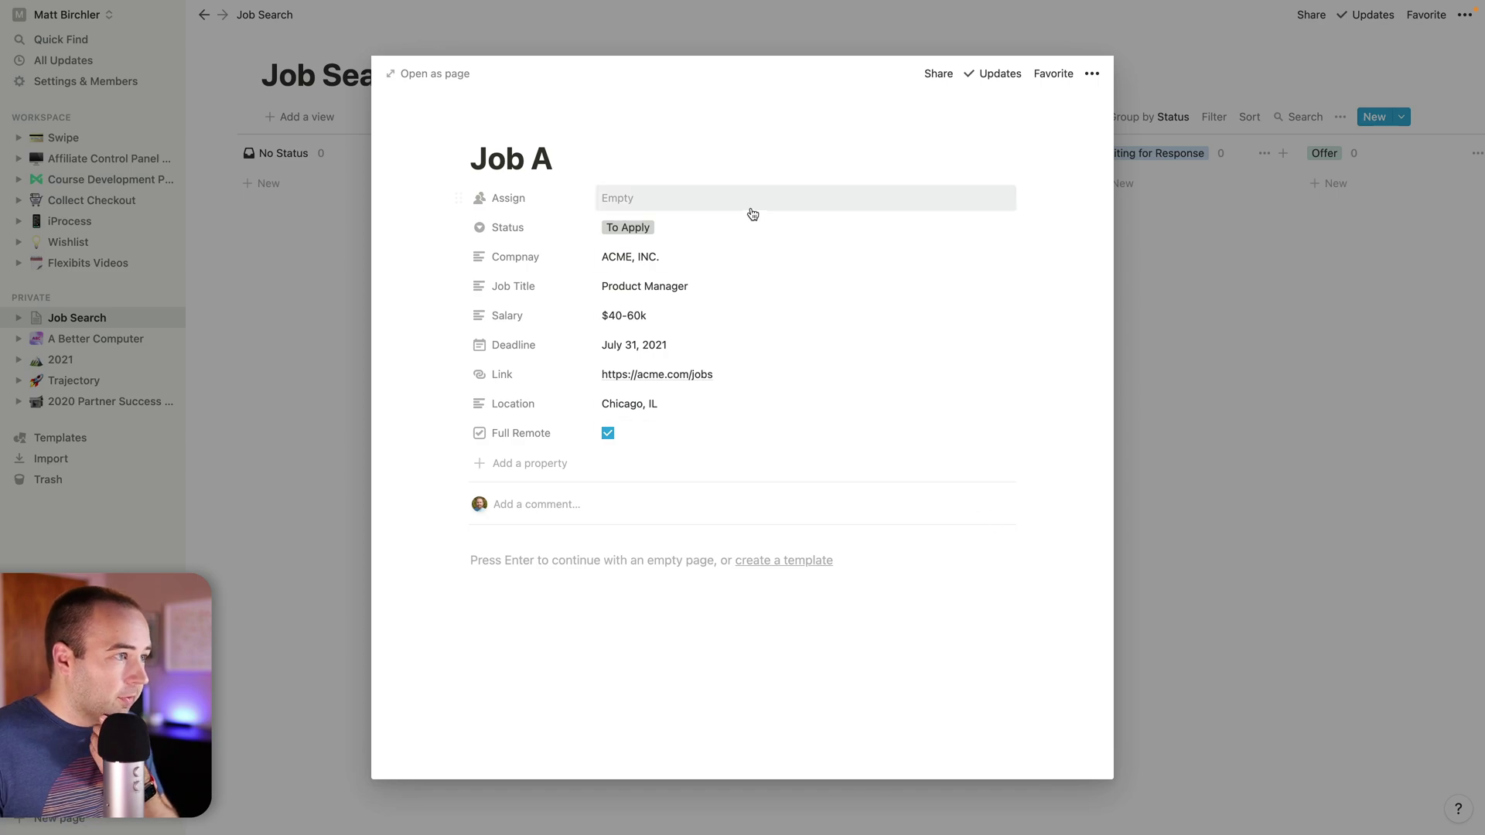
- Rename the job page from Job A to 'ACME Product Manager'
click(573, 154)
click(323, 147)
triple_click(557, 154)
text(ACME Product)
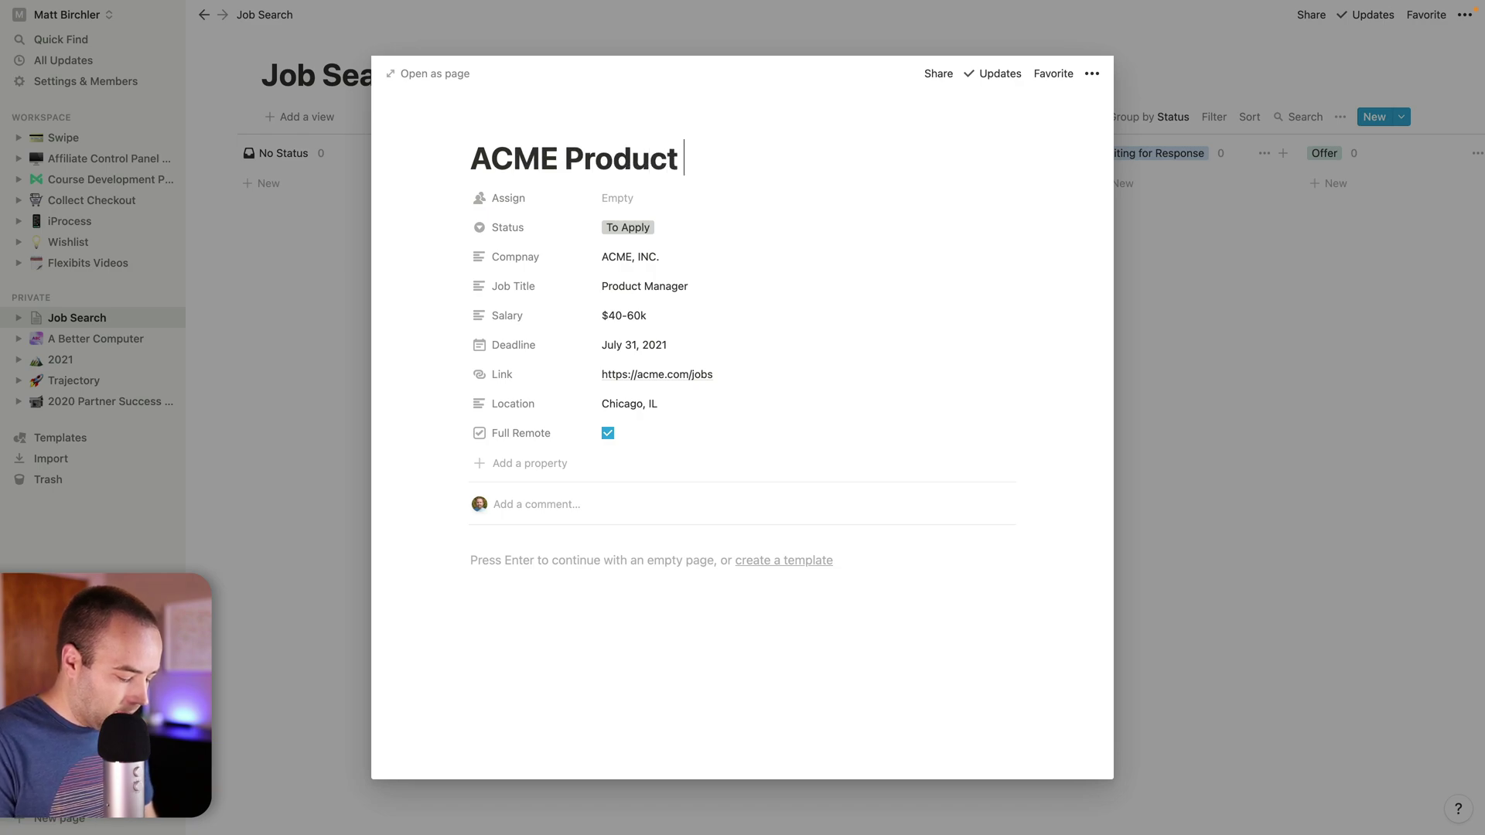
text( Manager)
key(Return)
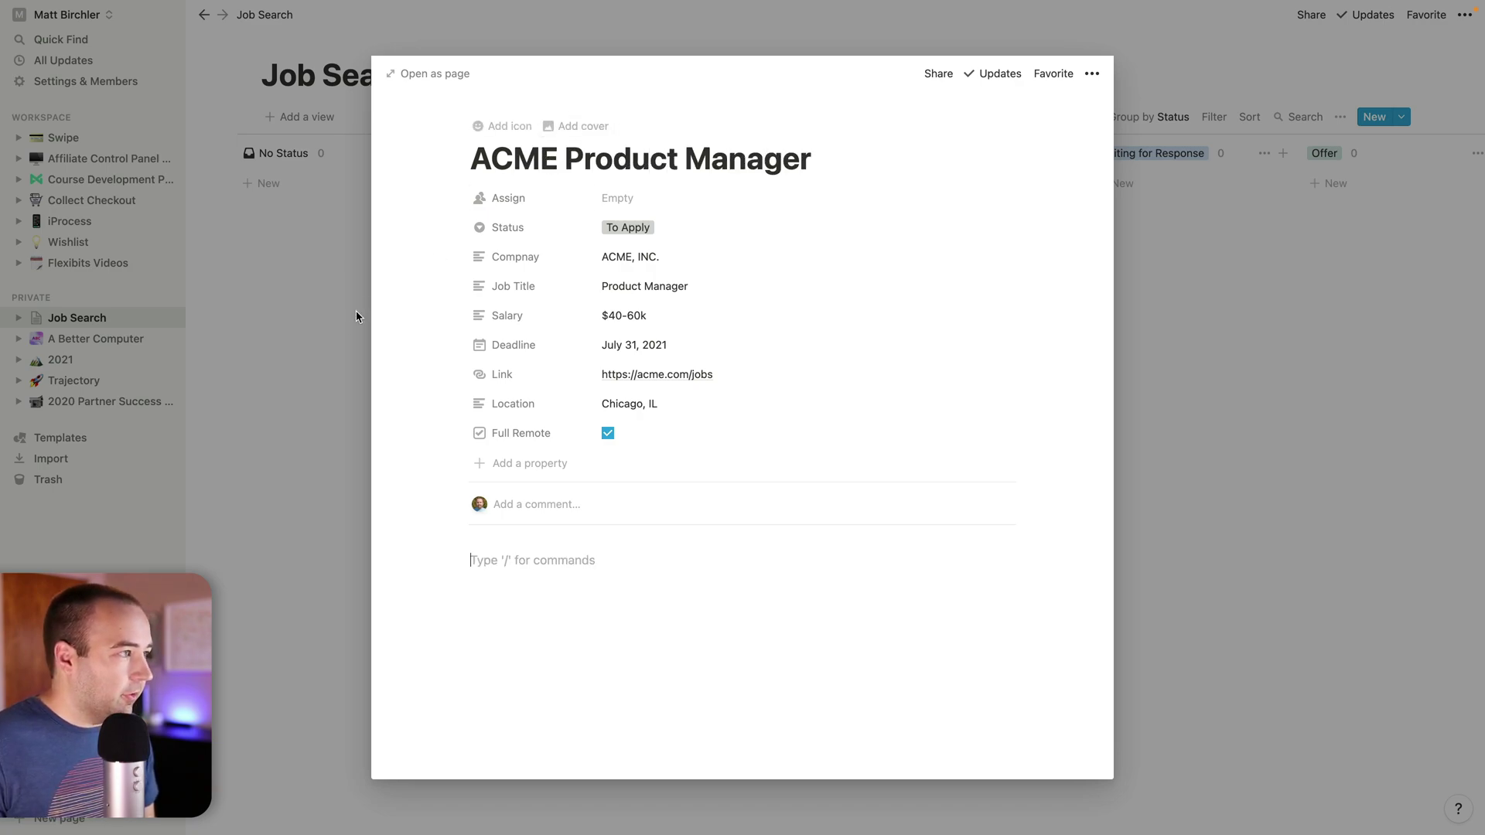
- Close the job page and return to the board showing the ACME Product Manager card under To Apply
click(303, 338)
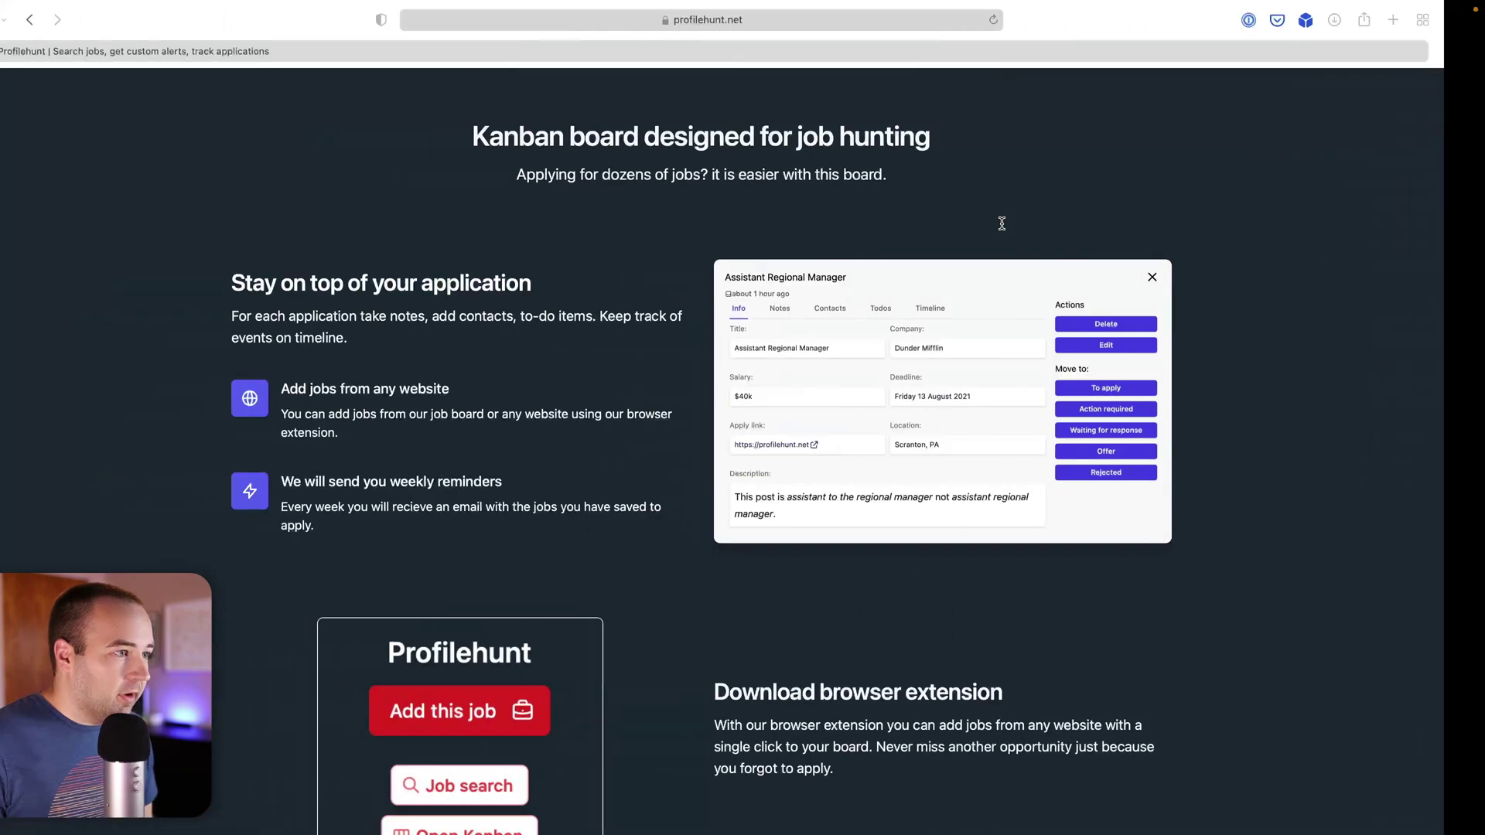
scroll(536, 287, up, 10)
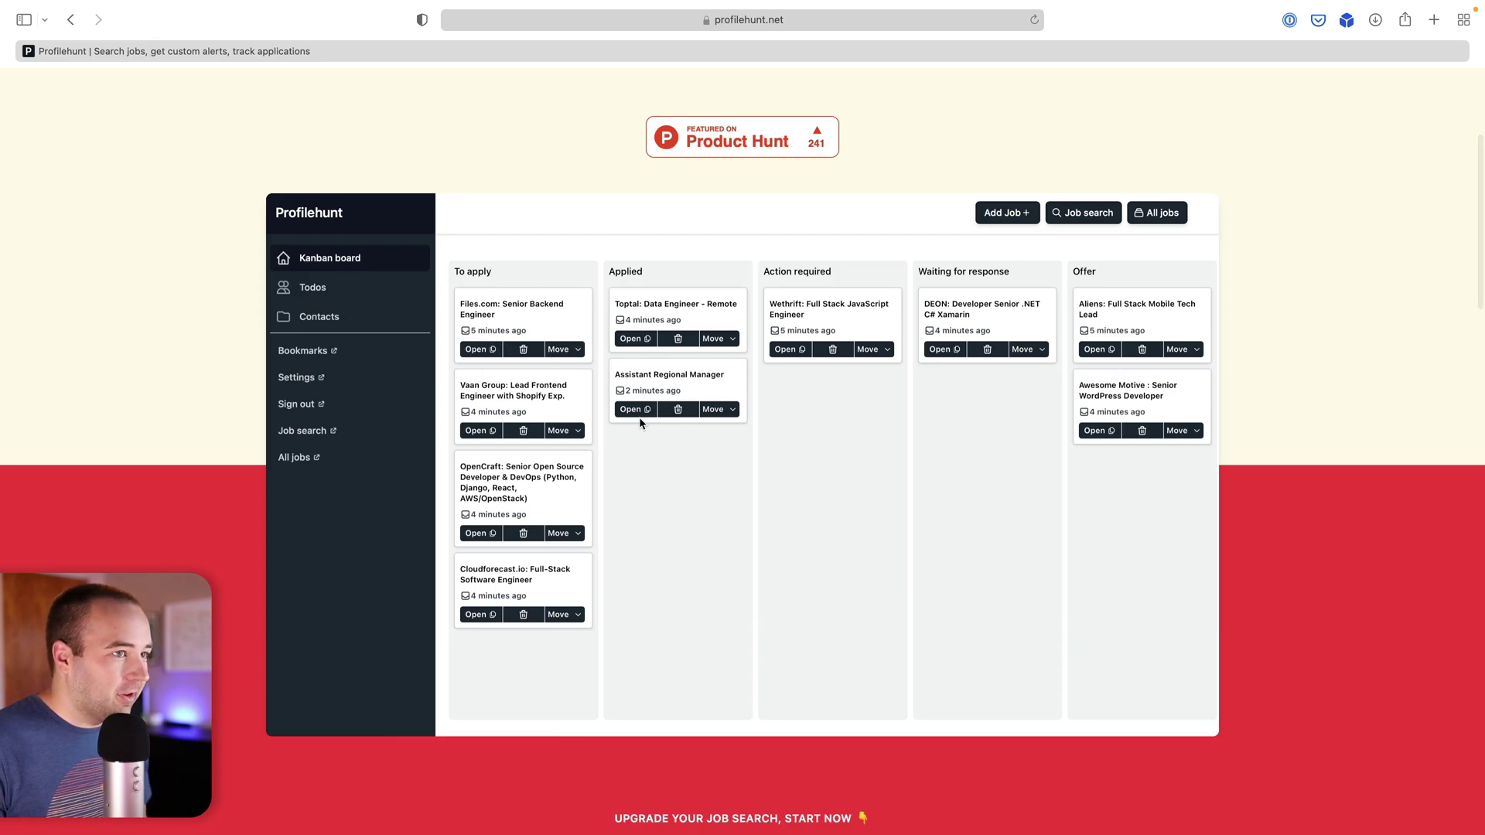
key(ctrl+Right)
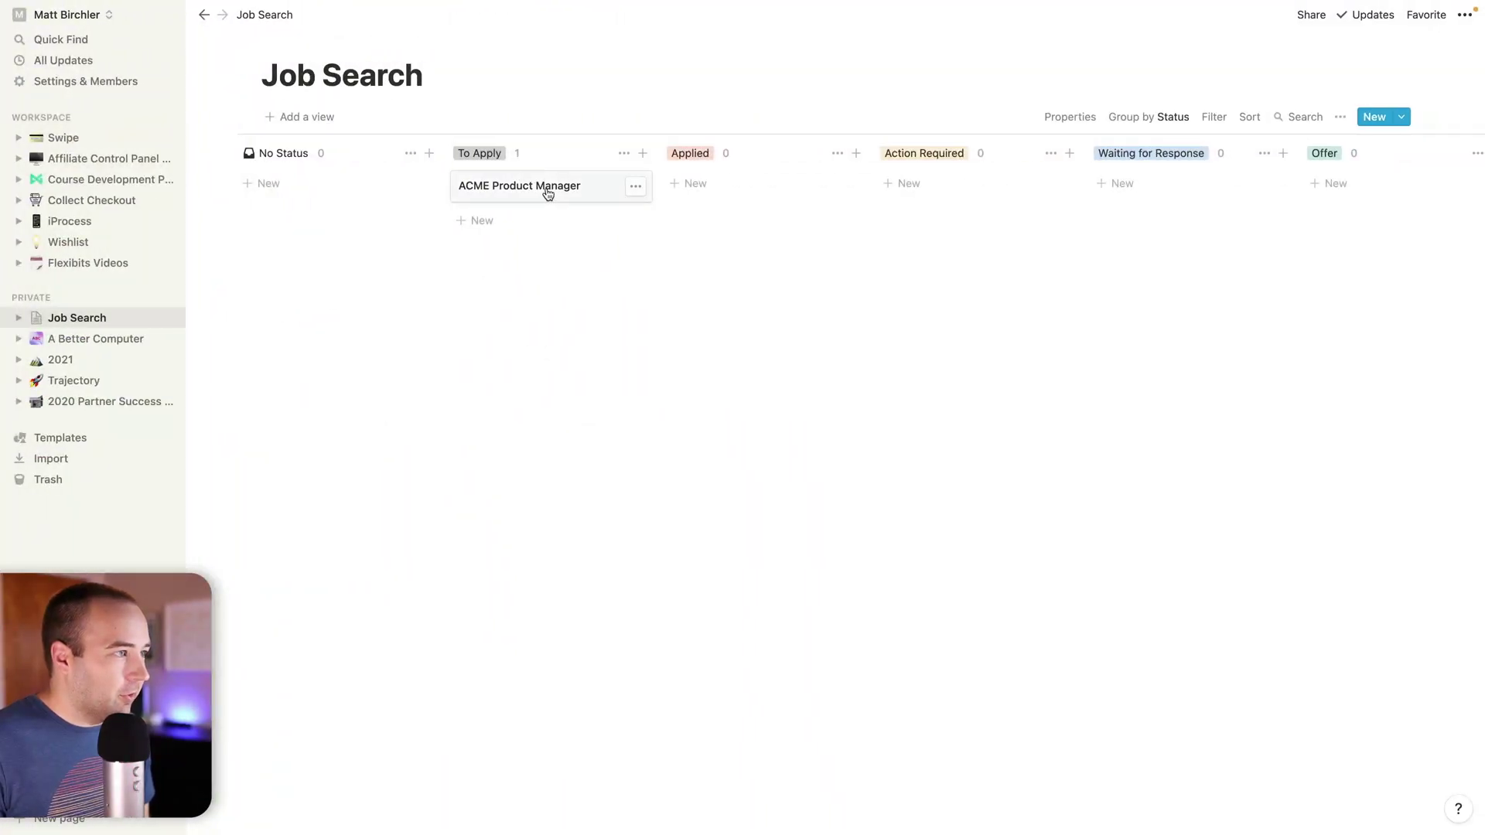
click(547, 189)
click(260, 276)
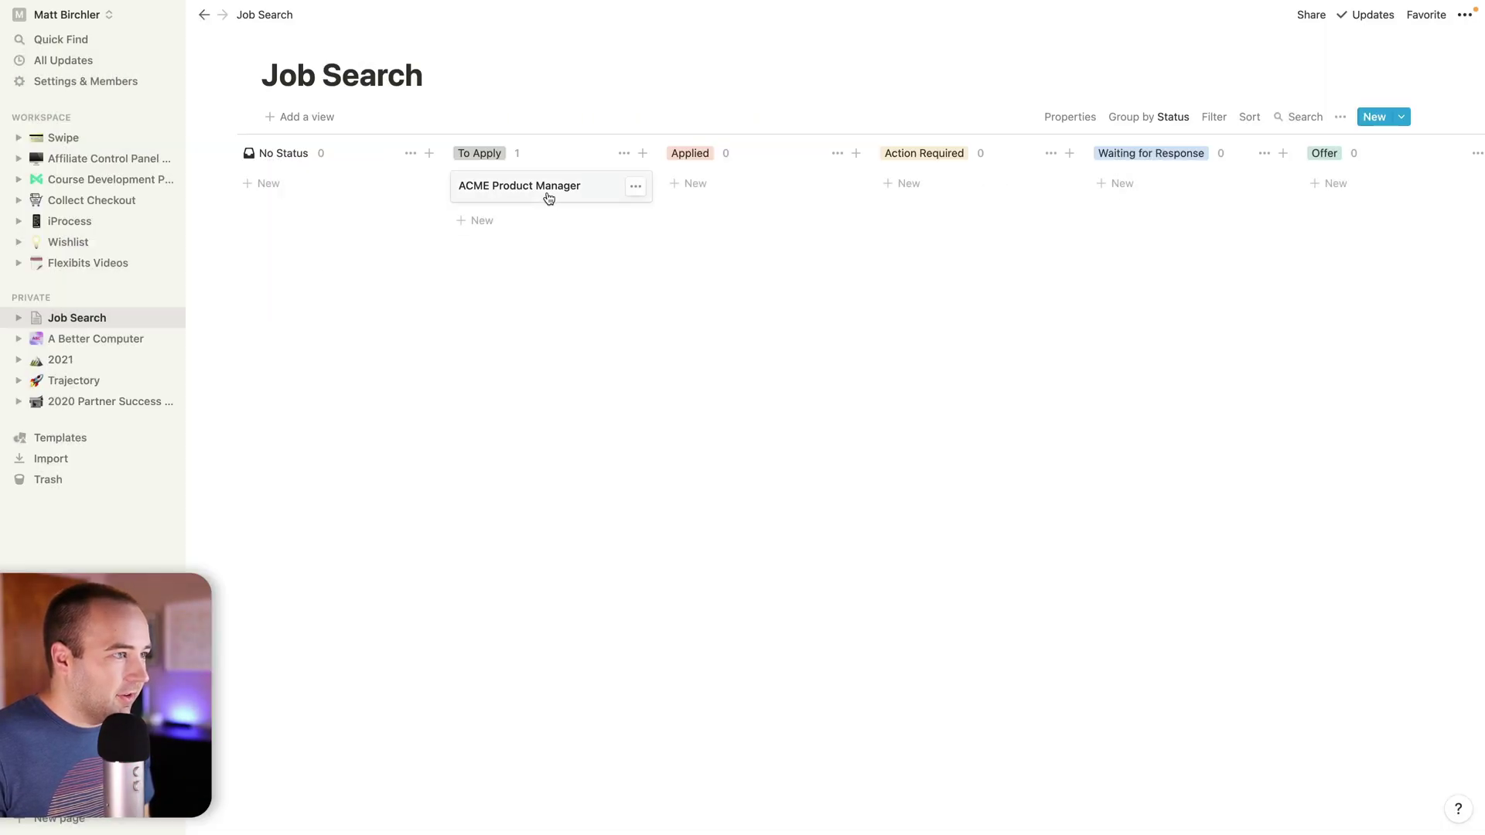
mouse_move(554, 199)
mouse_down()
mouse_move(1001, 193)
mouse_move(547, 189)
mouse_up()
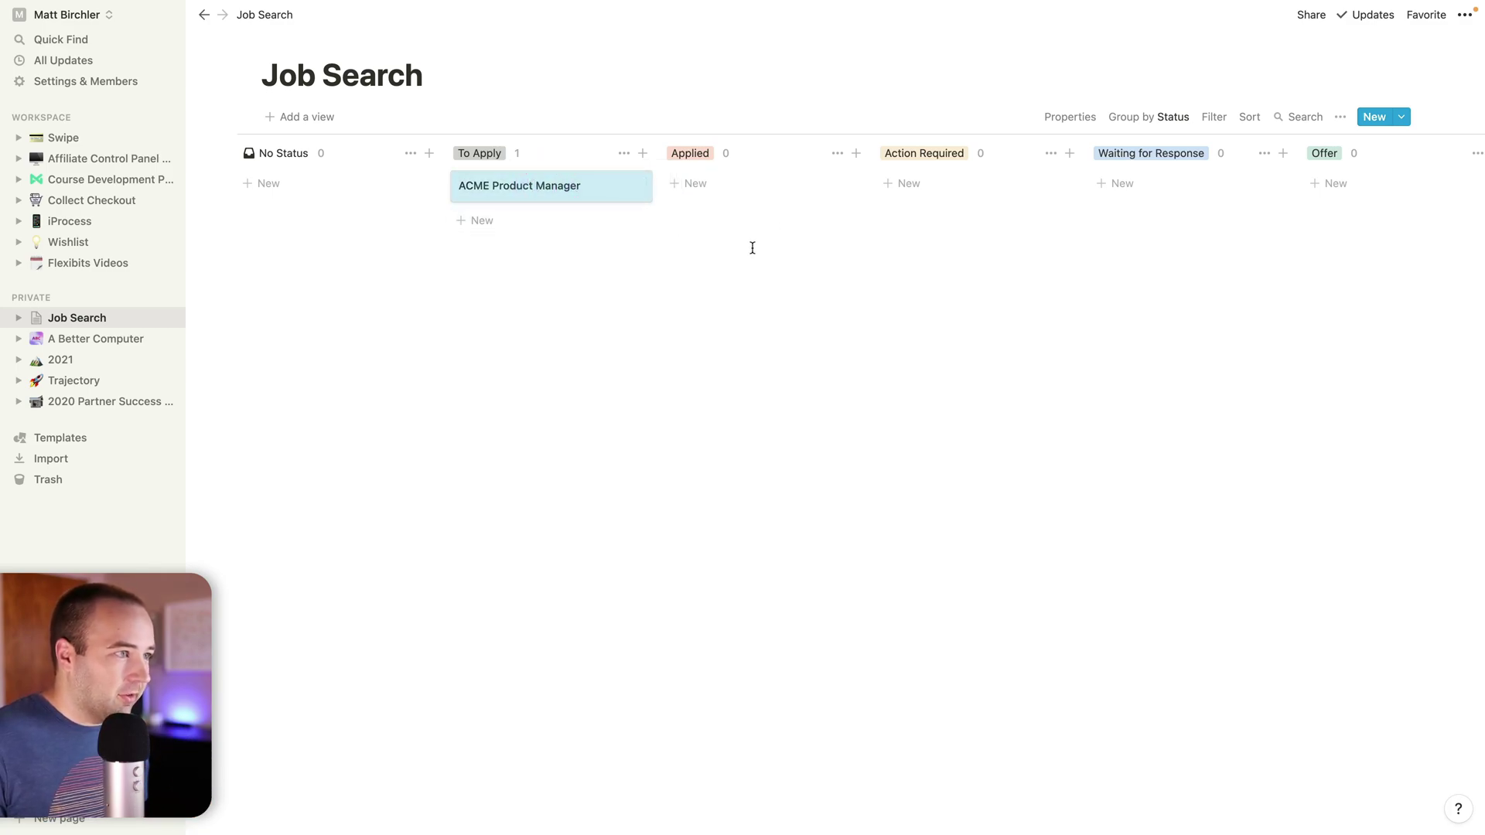
- Look through the card preview options and briefly reopen the ACME card's page
click(1072, 116)
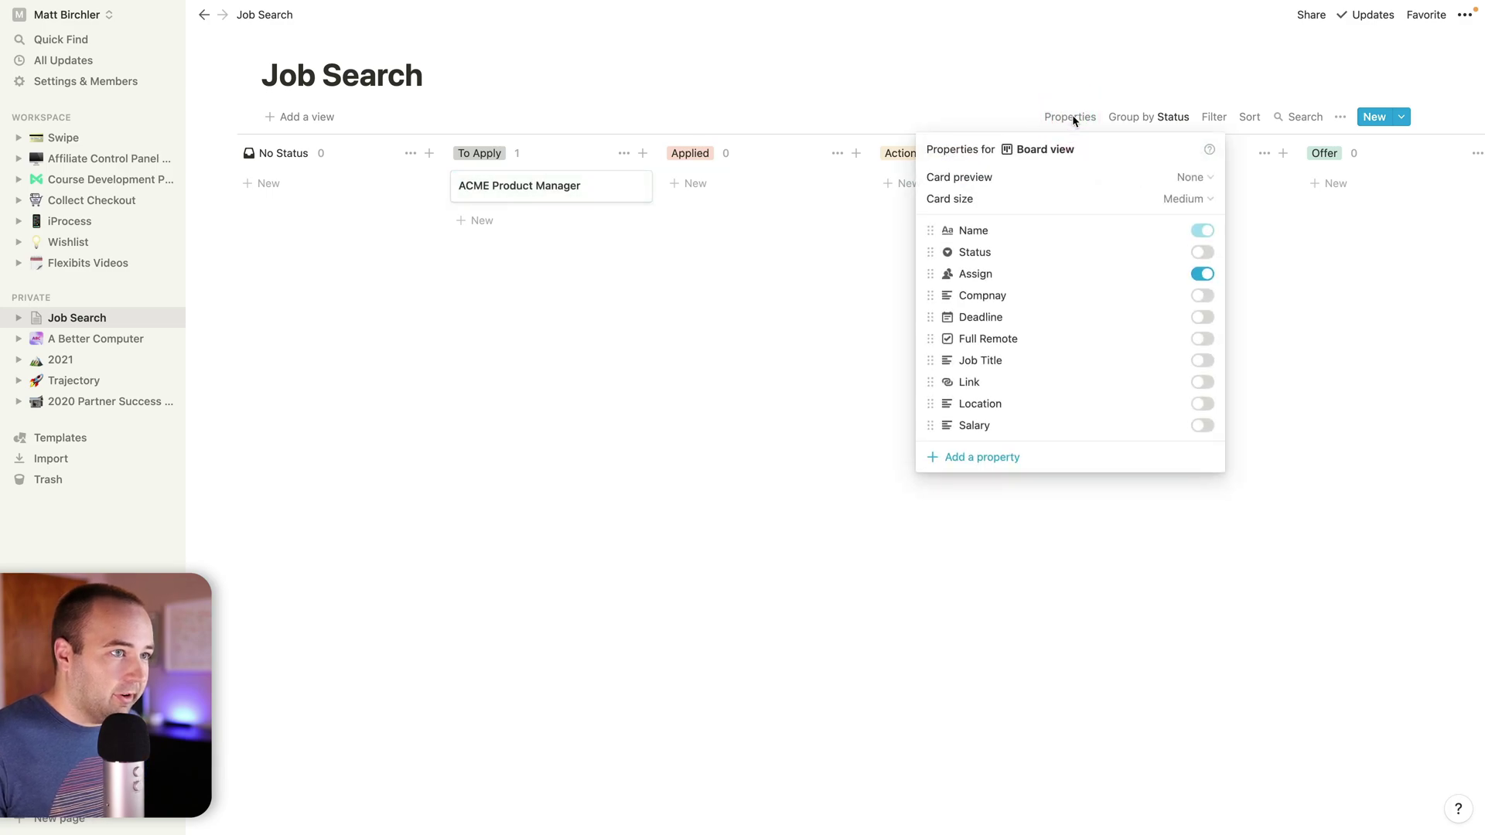
click(1197, 178)
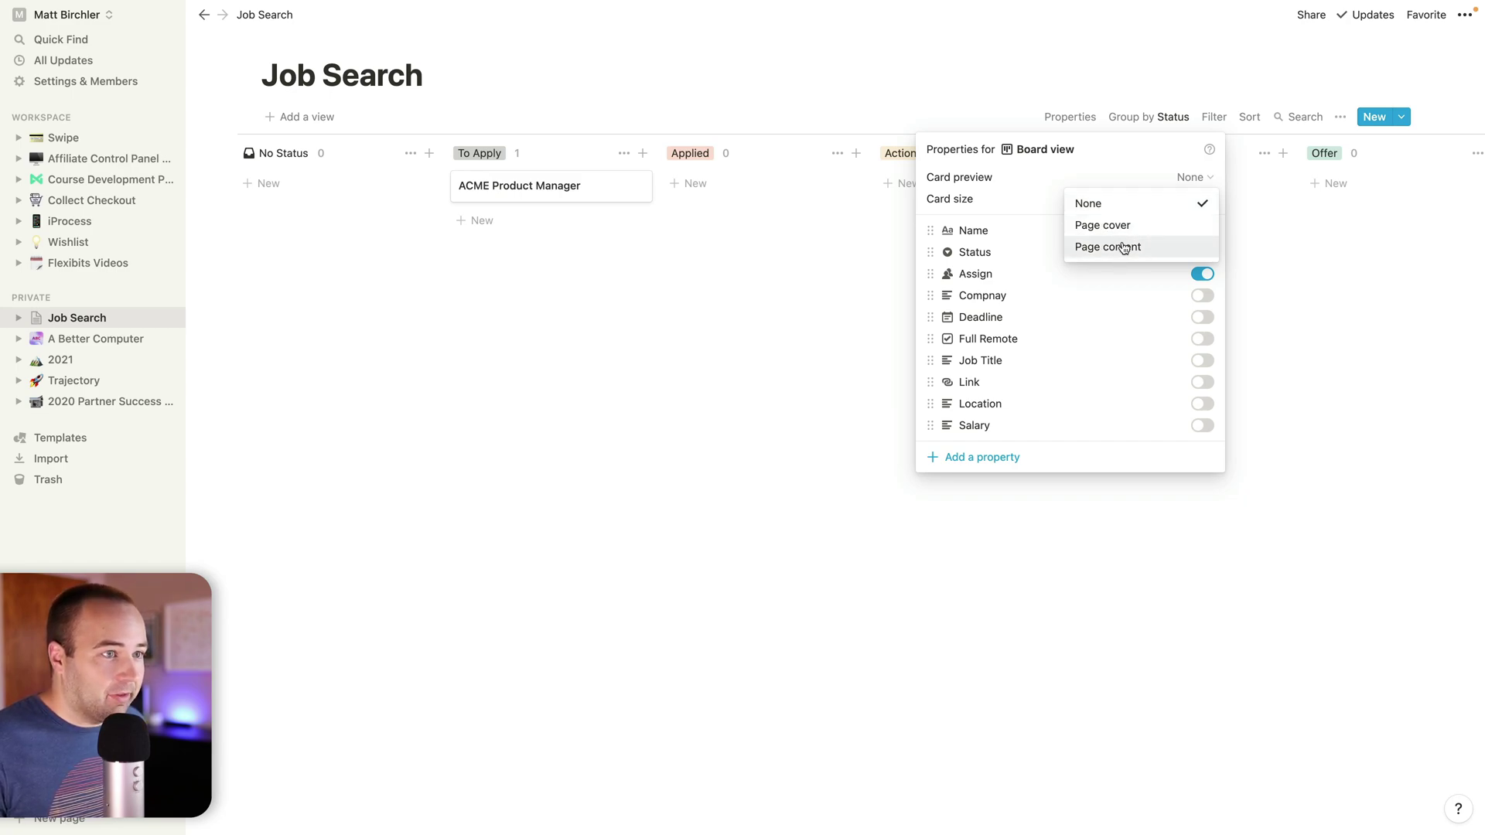
click(493, 306)
click(551, 185)
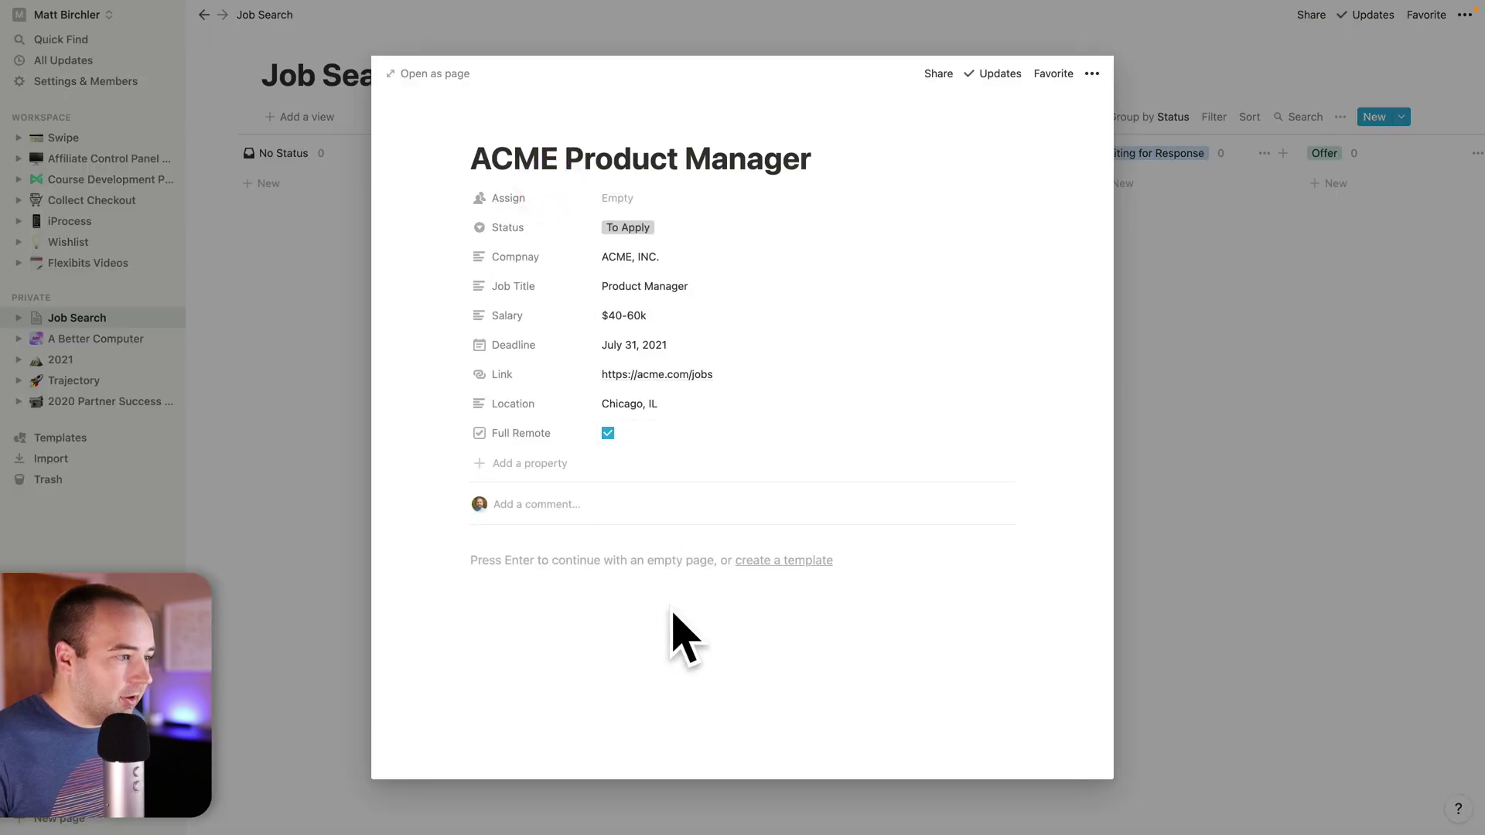
key(Escape)
click(556, 184)
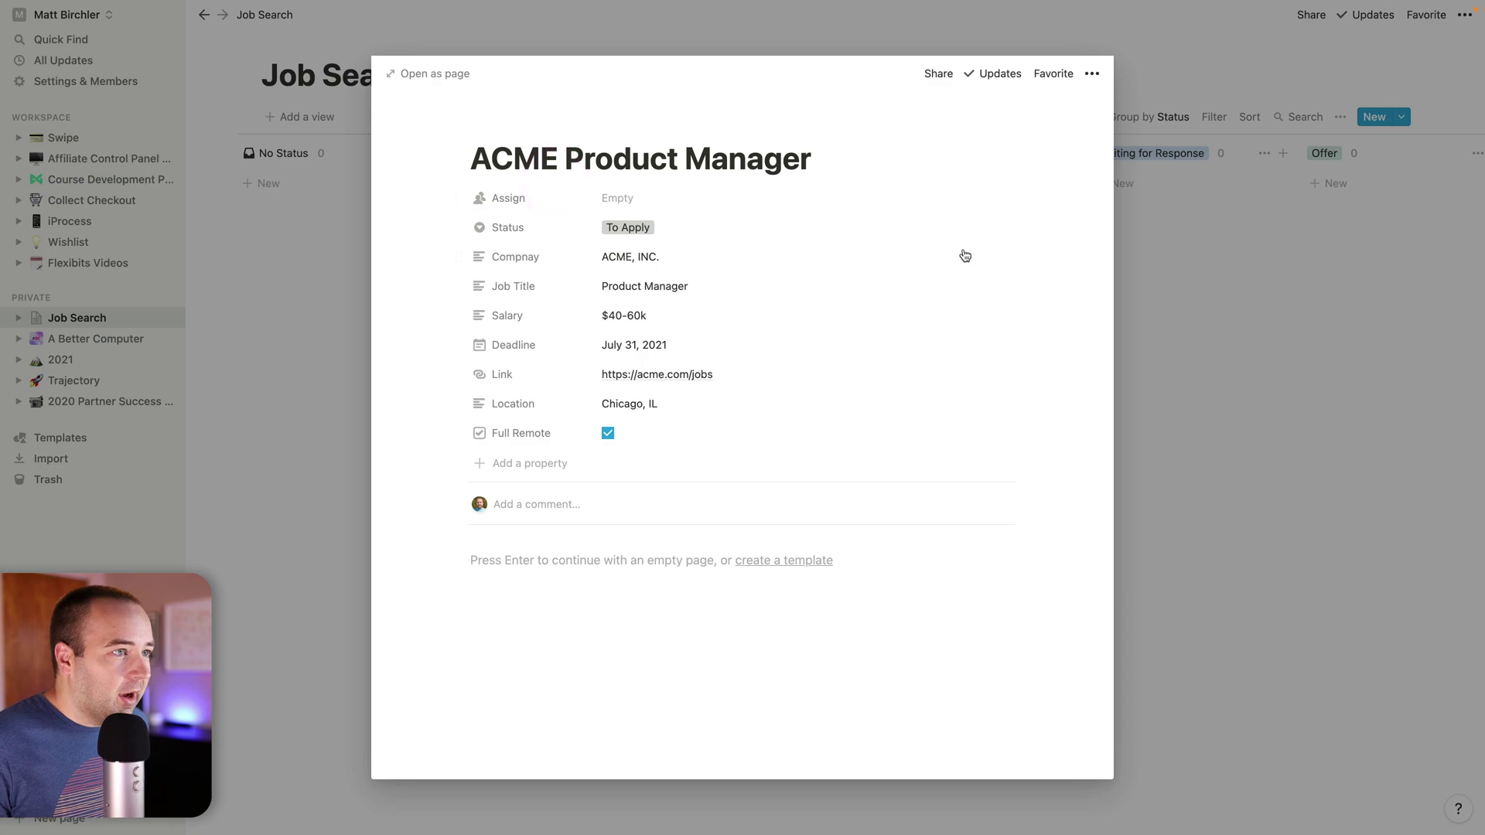
click(1252, 259)
- Show Compnay, Deadline, Link and Salary on the cards, with Link moved below Salary
click(1063, 115)
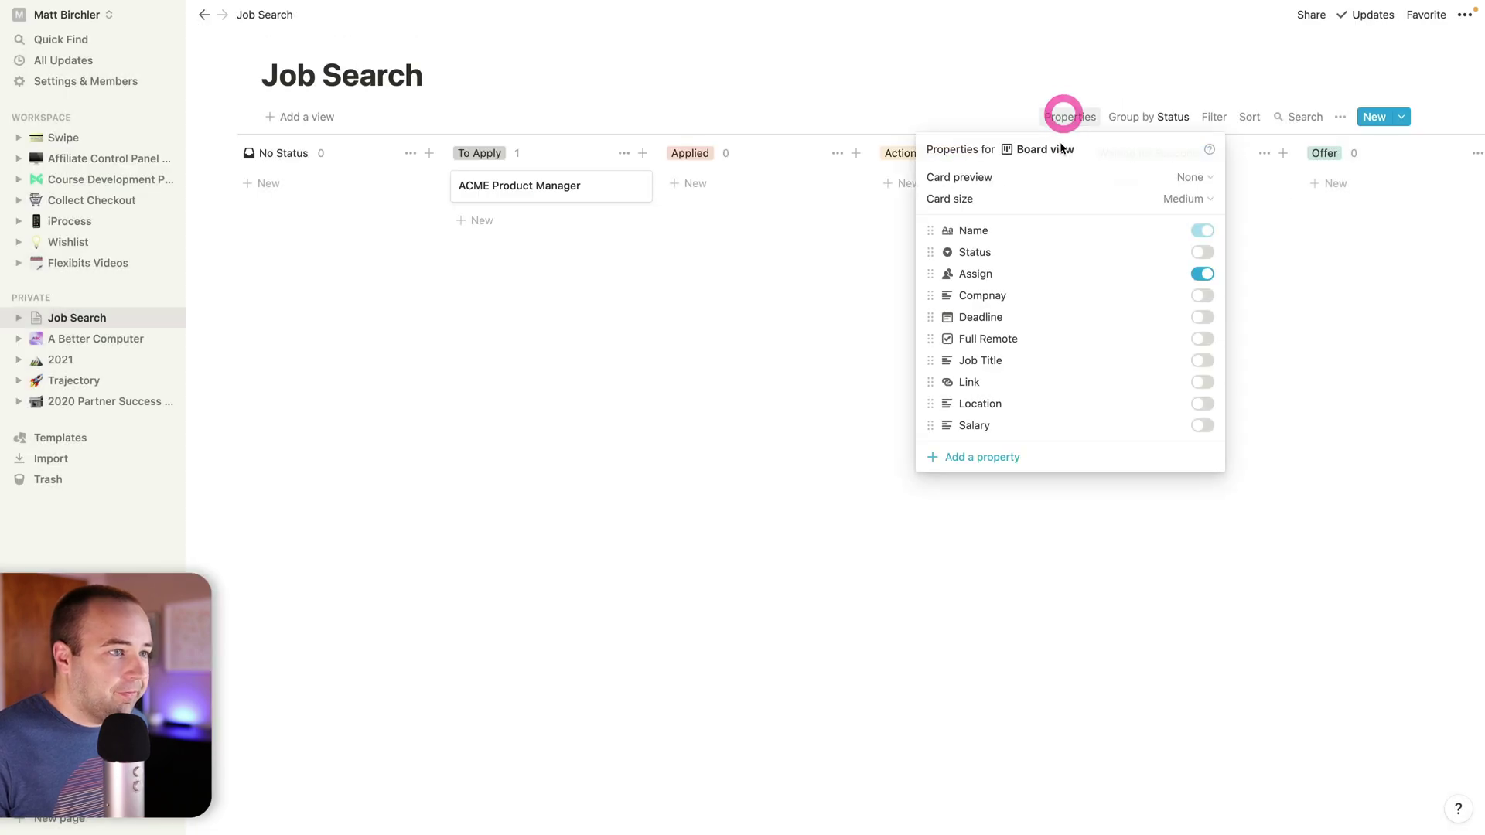
click(1199, 297)
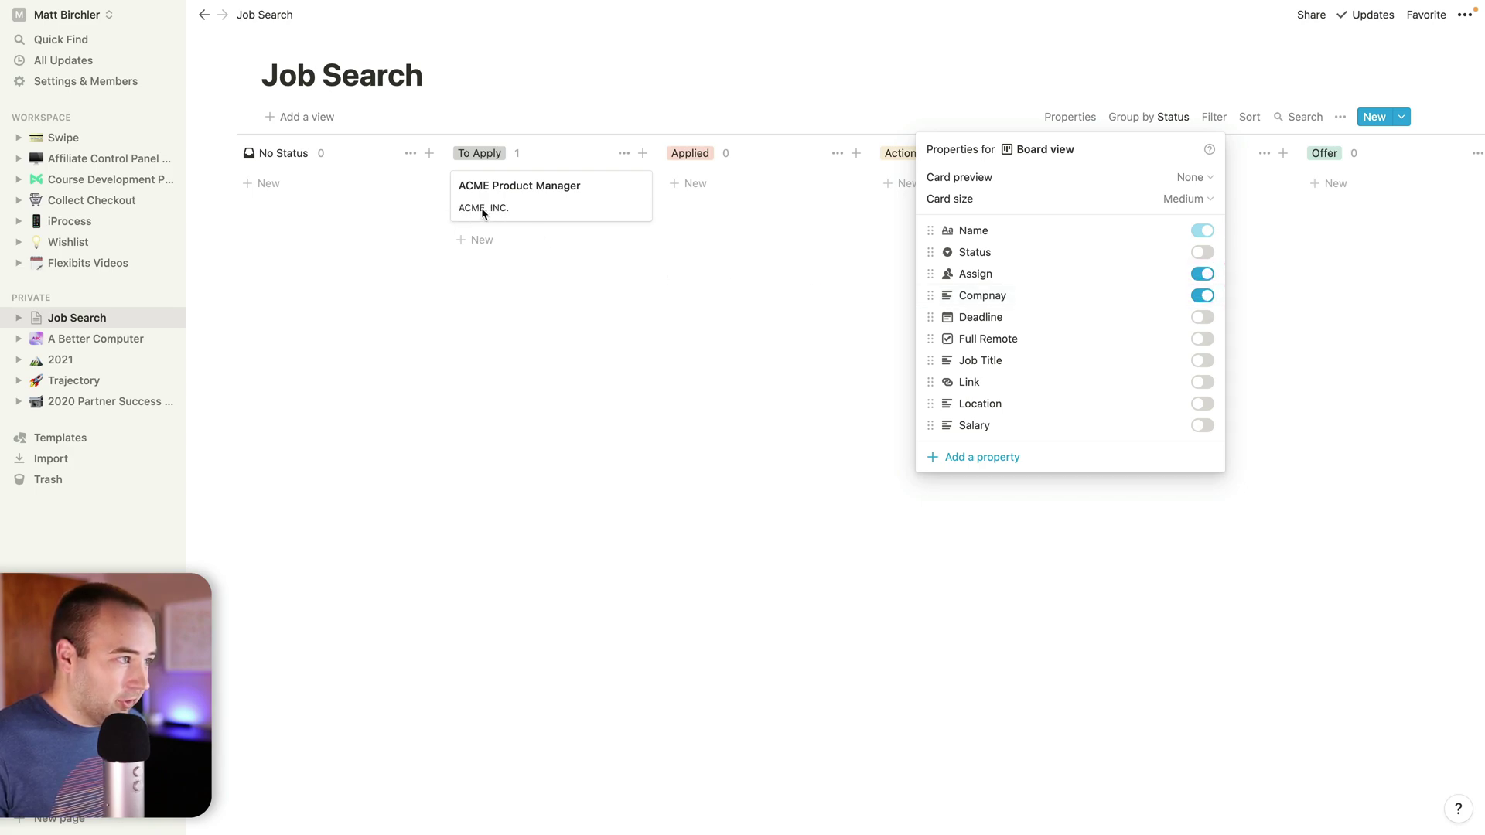
click(1209, 320)
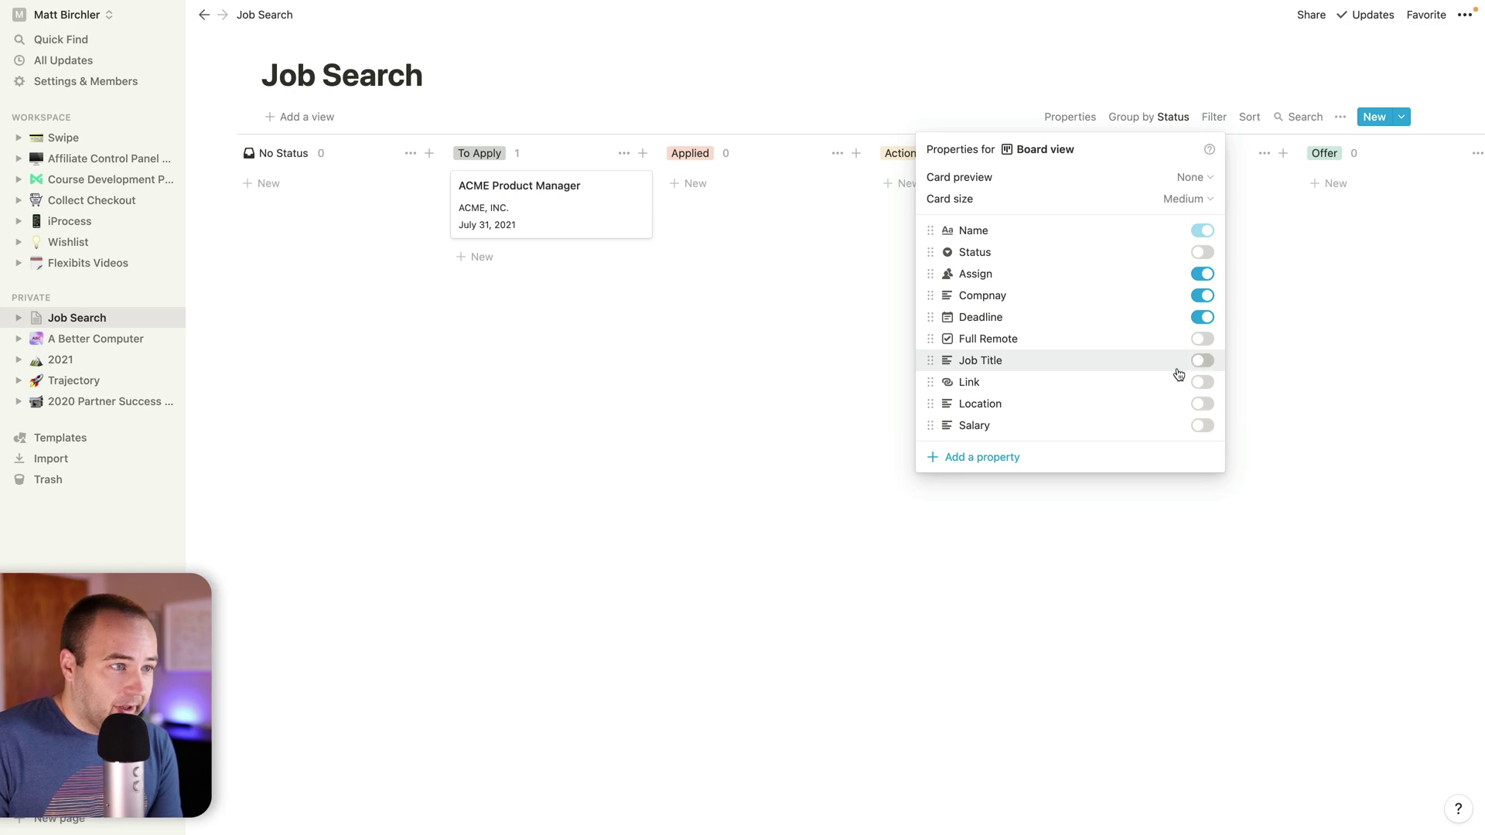
click(1202, 383)
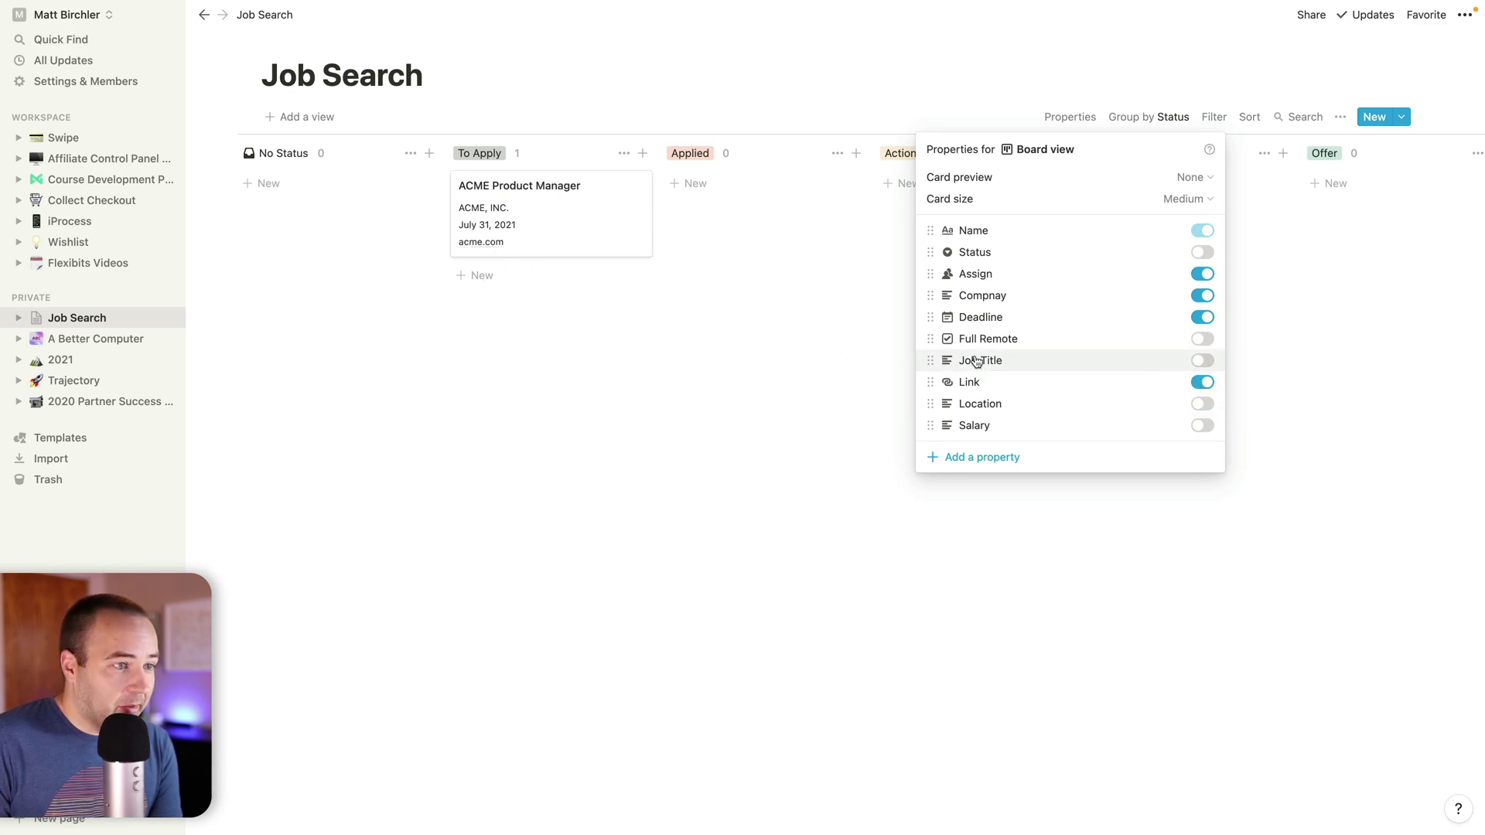
click(1203, 426)
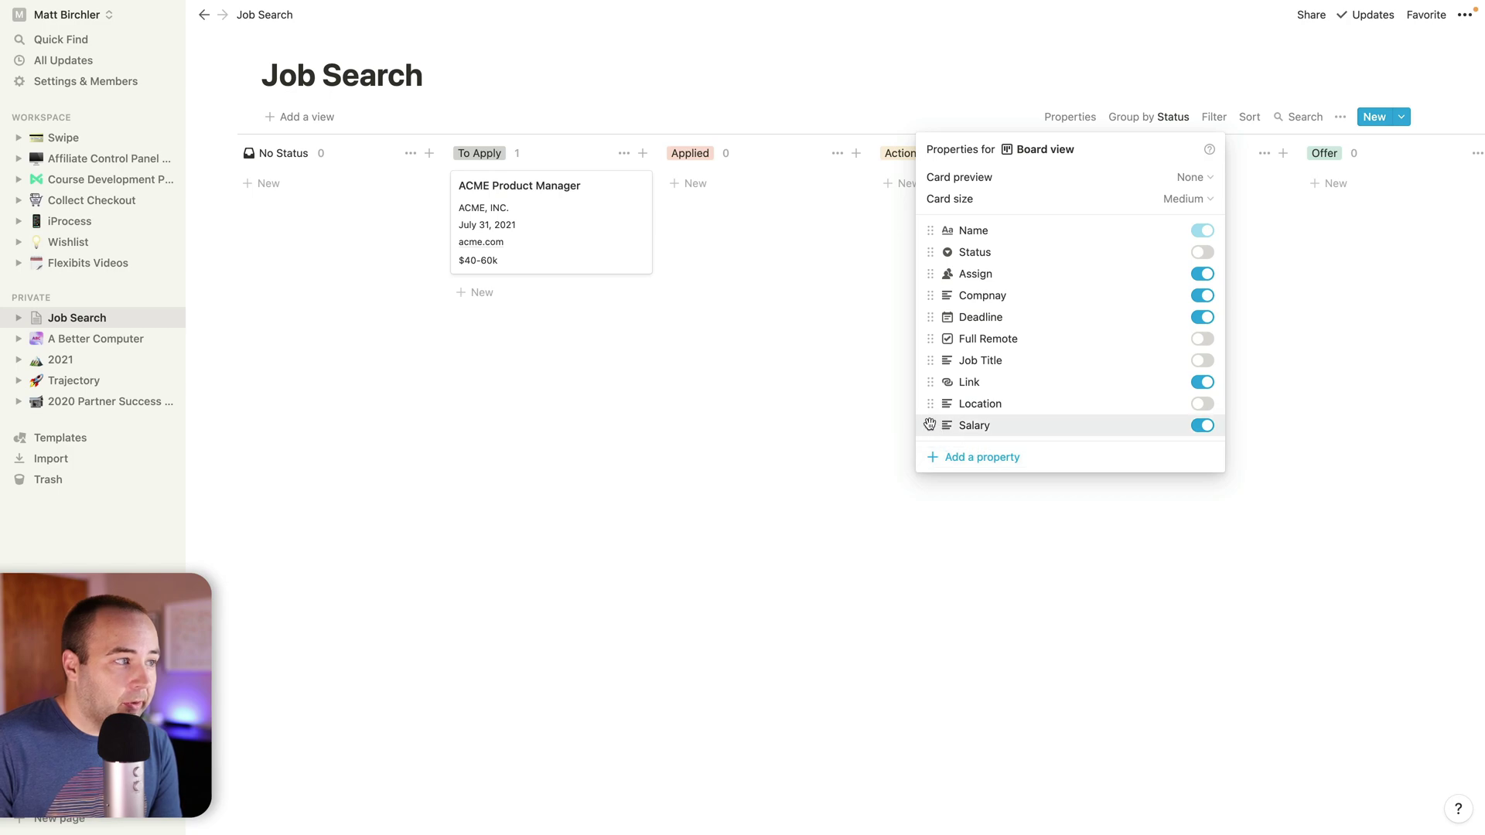
drag(933, 381, 932, 429)
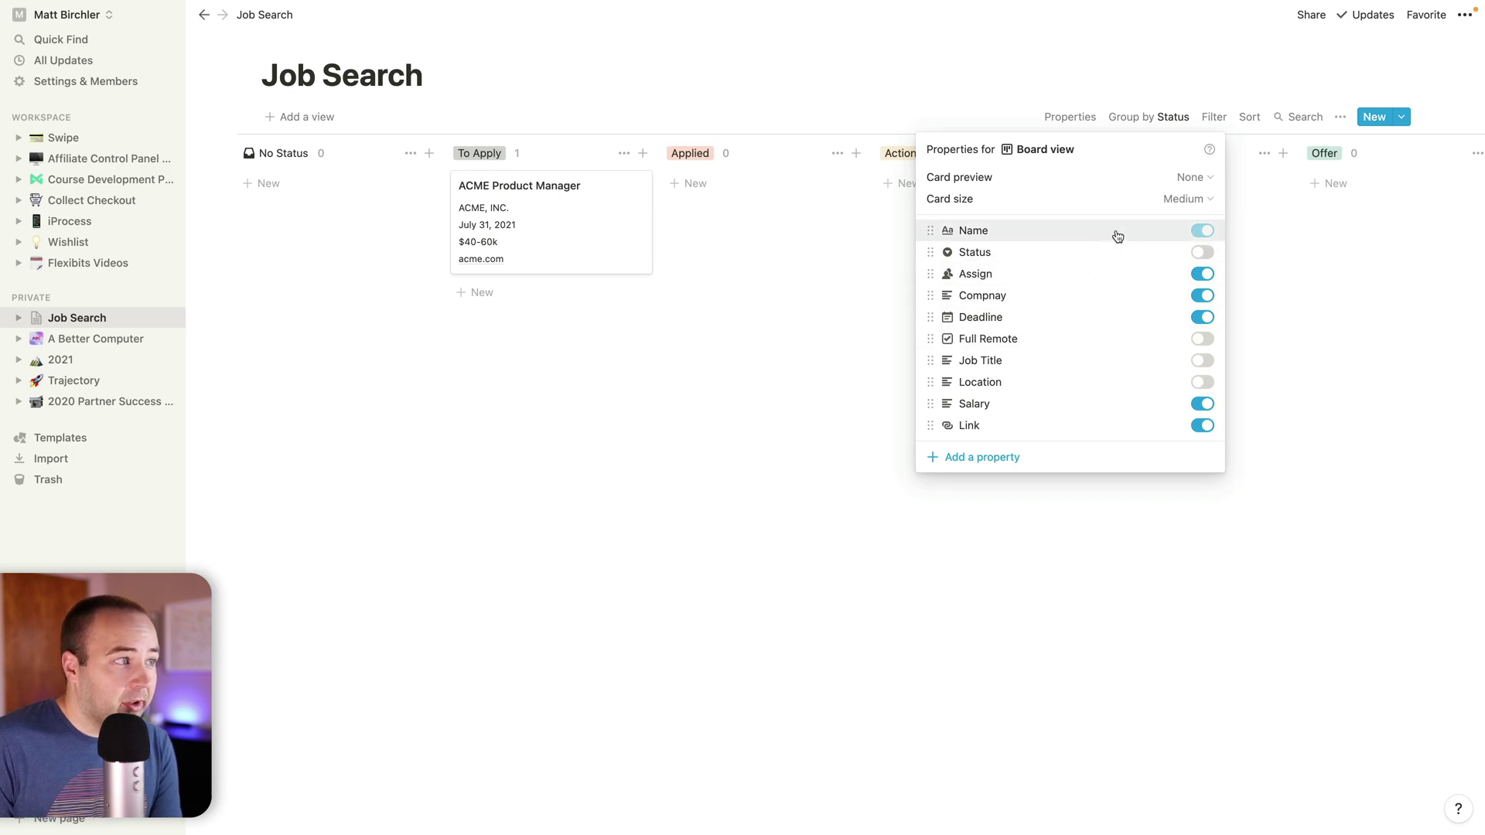
click(763, 329)
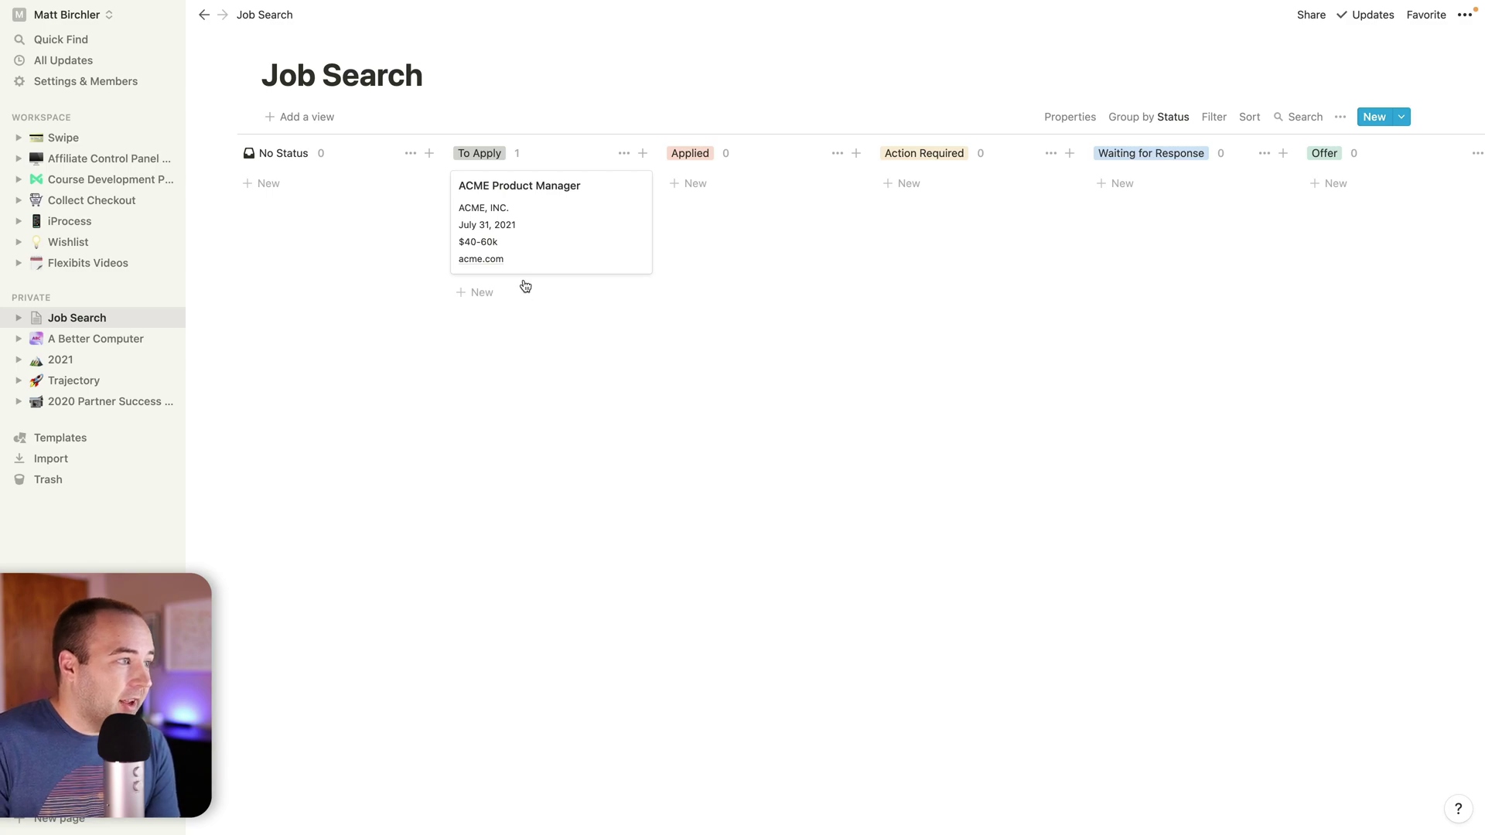
click(489, 261)
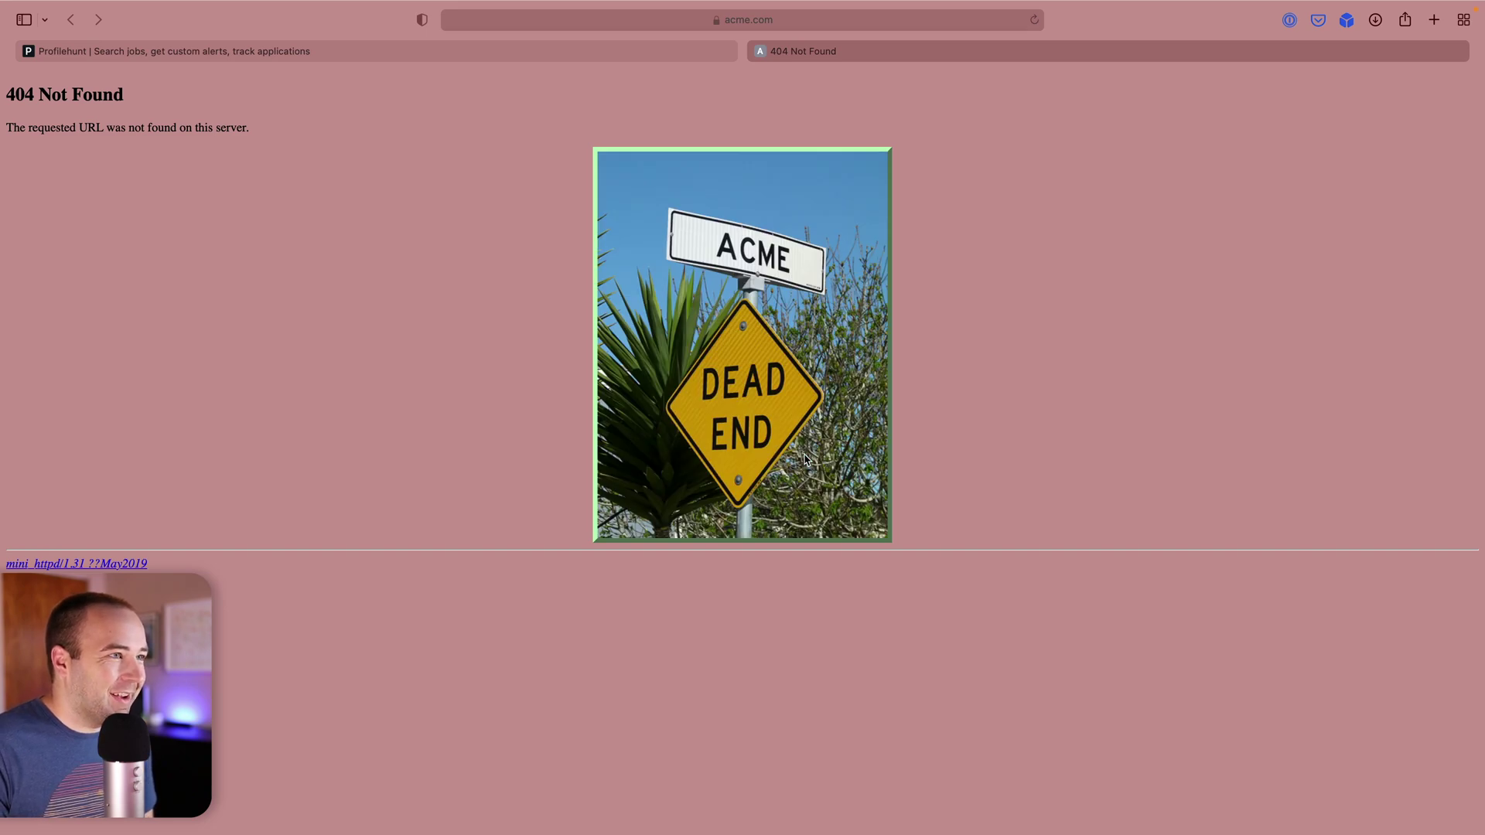
key(super+w)
key(ctrl+Right)
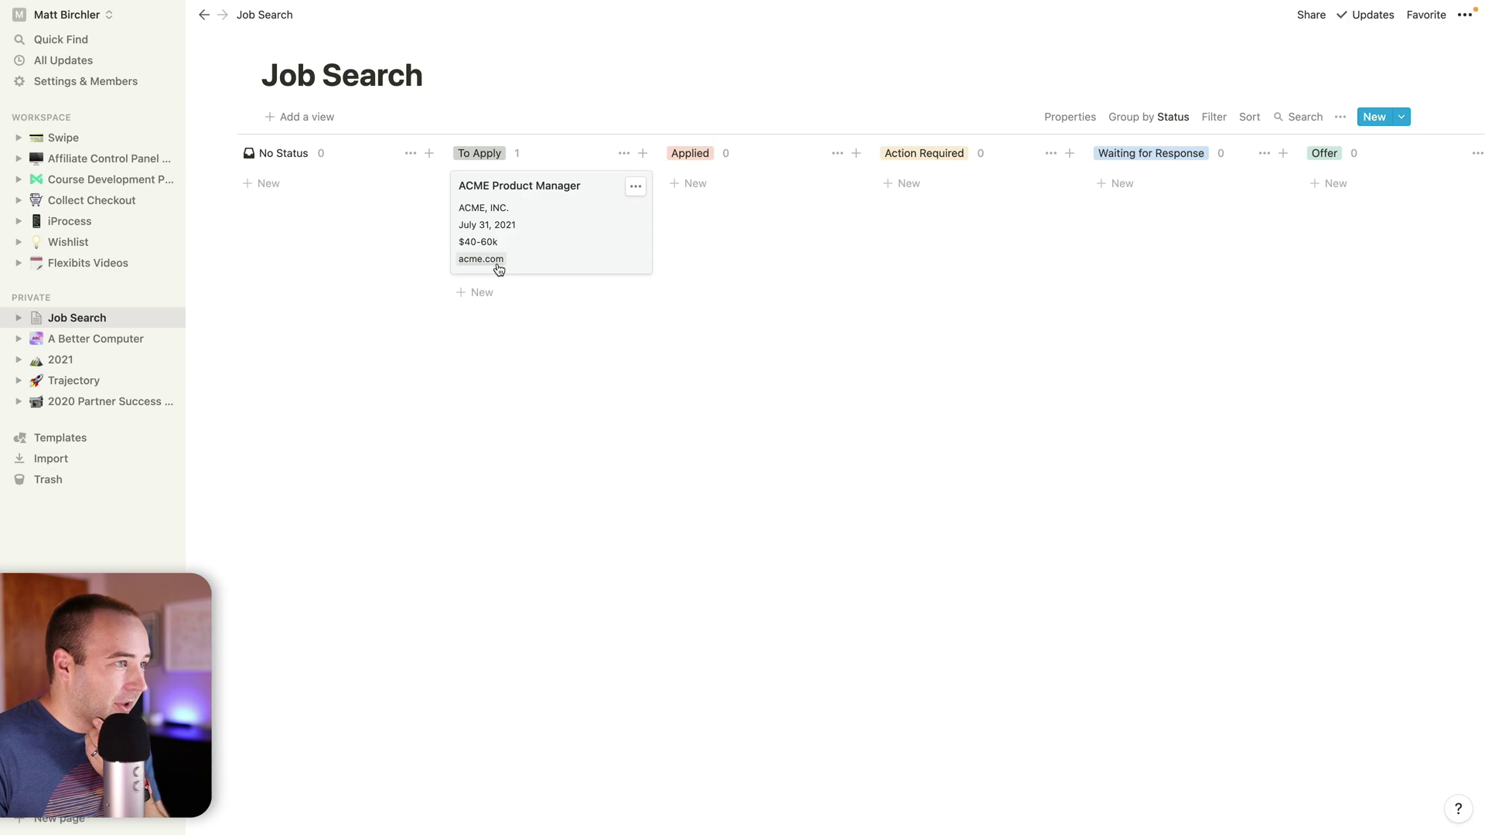
- On the ACME Product Manager page, add a Google Doc property of URL type
click(637, 241)
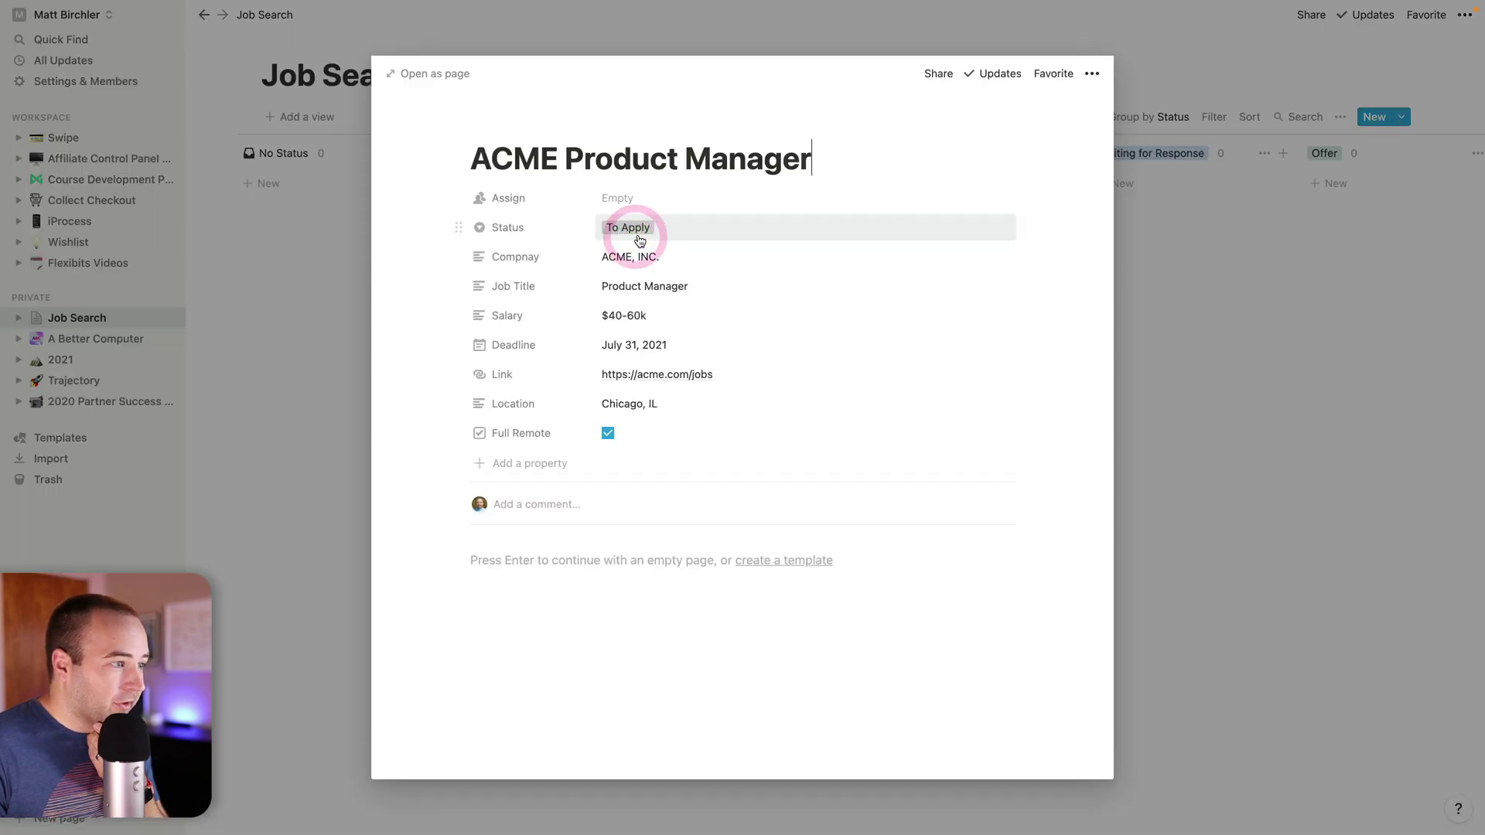
click(529, 473)
text(R)
key(BackSpace)
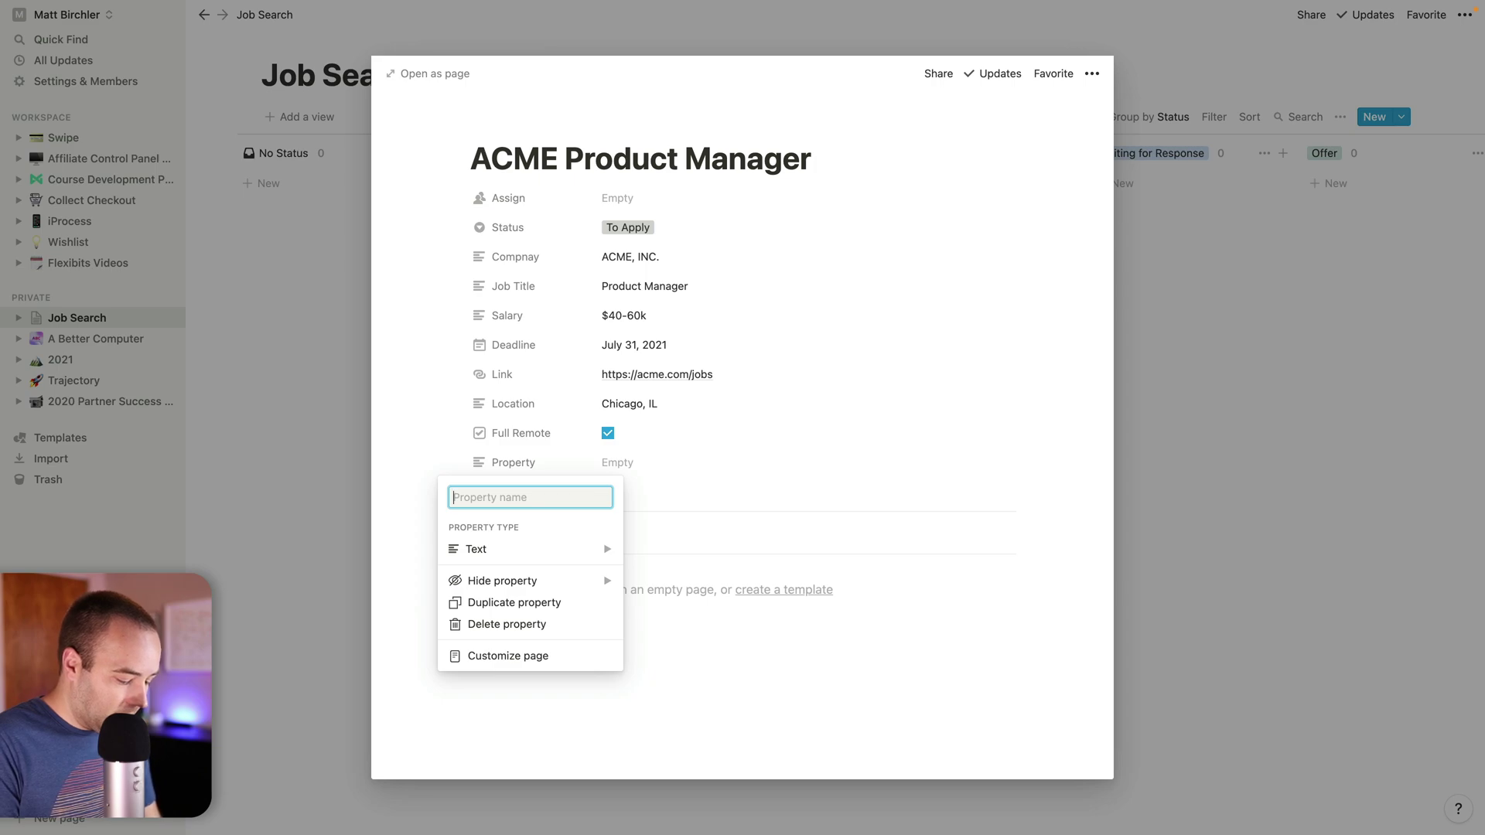
text(Google Doc)
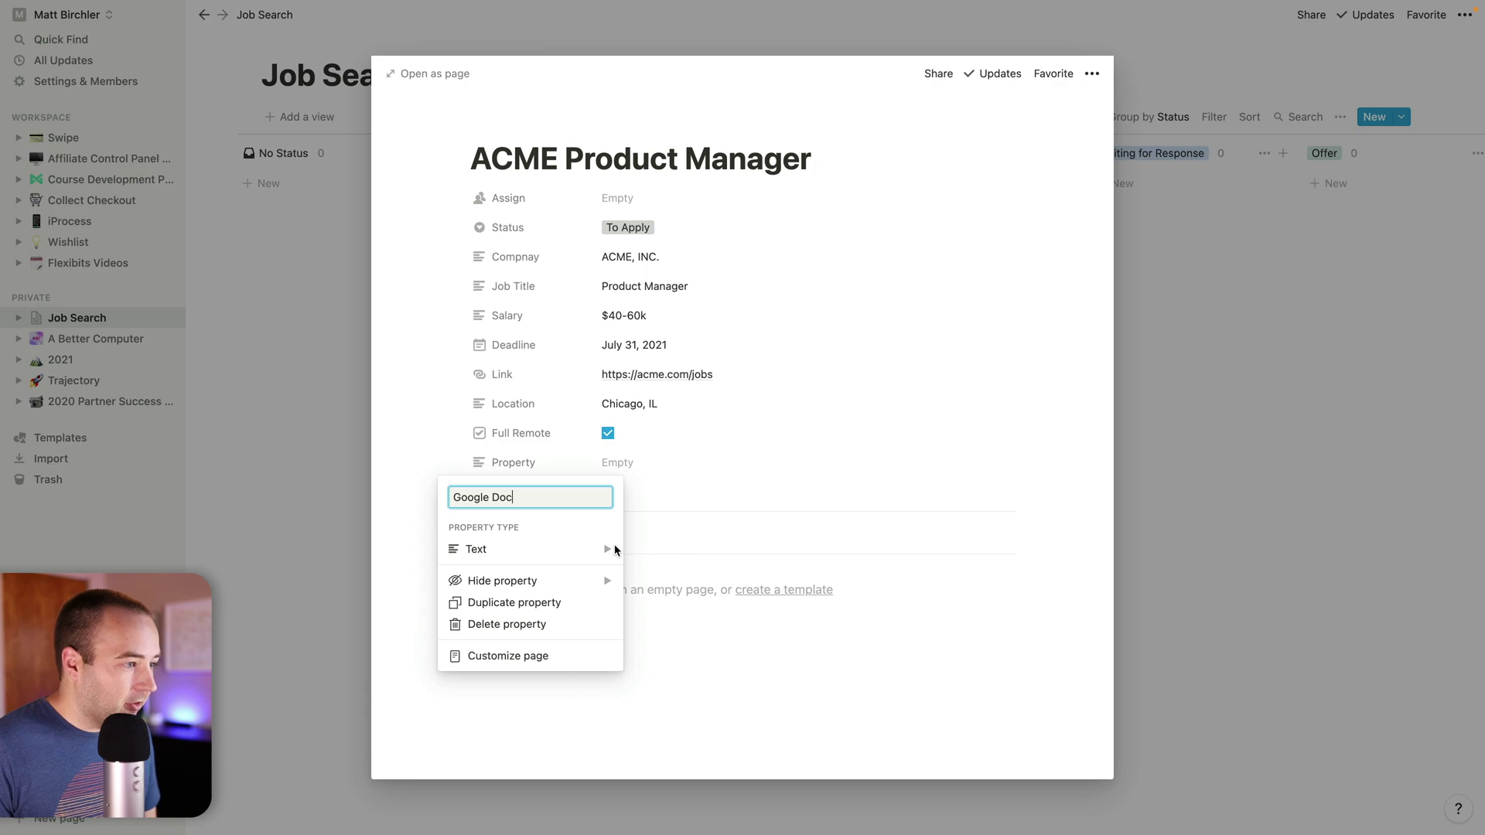
mouse_move(611, 551)
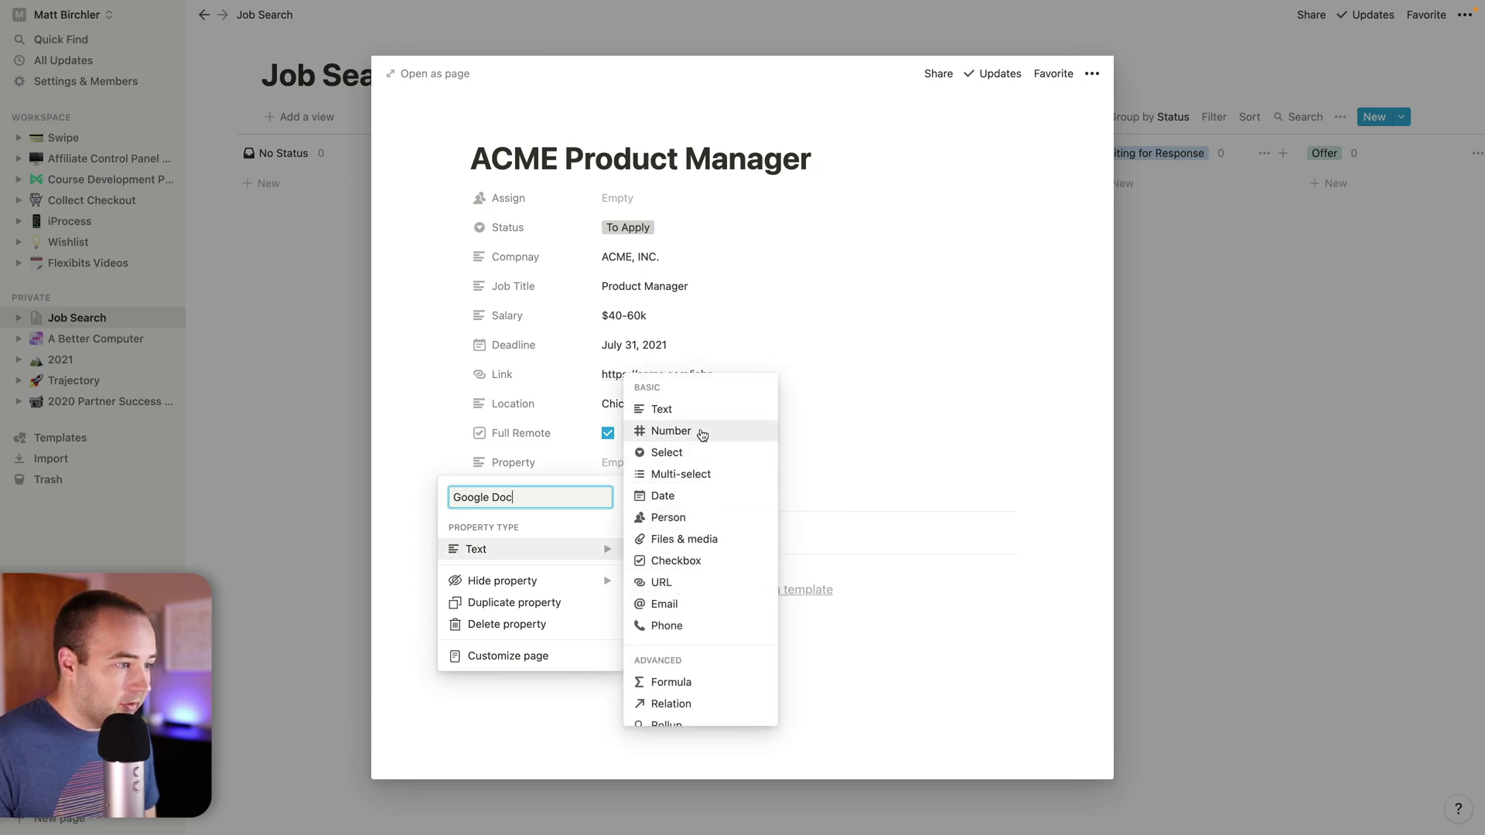
click(673, 583)
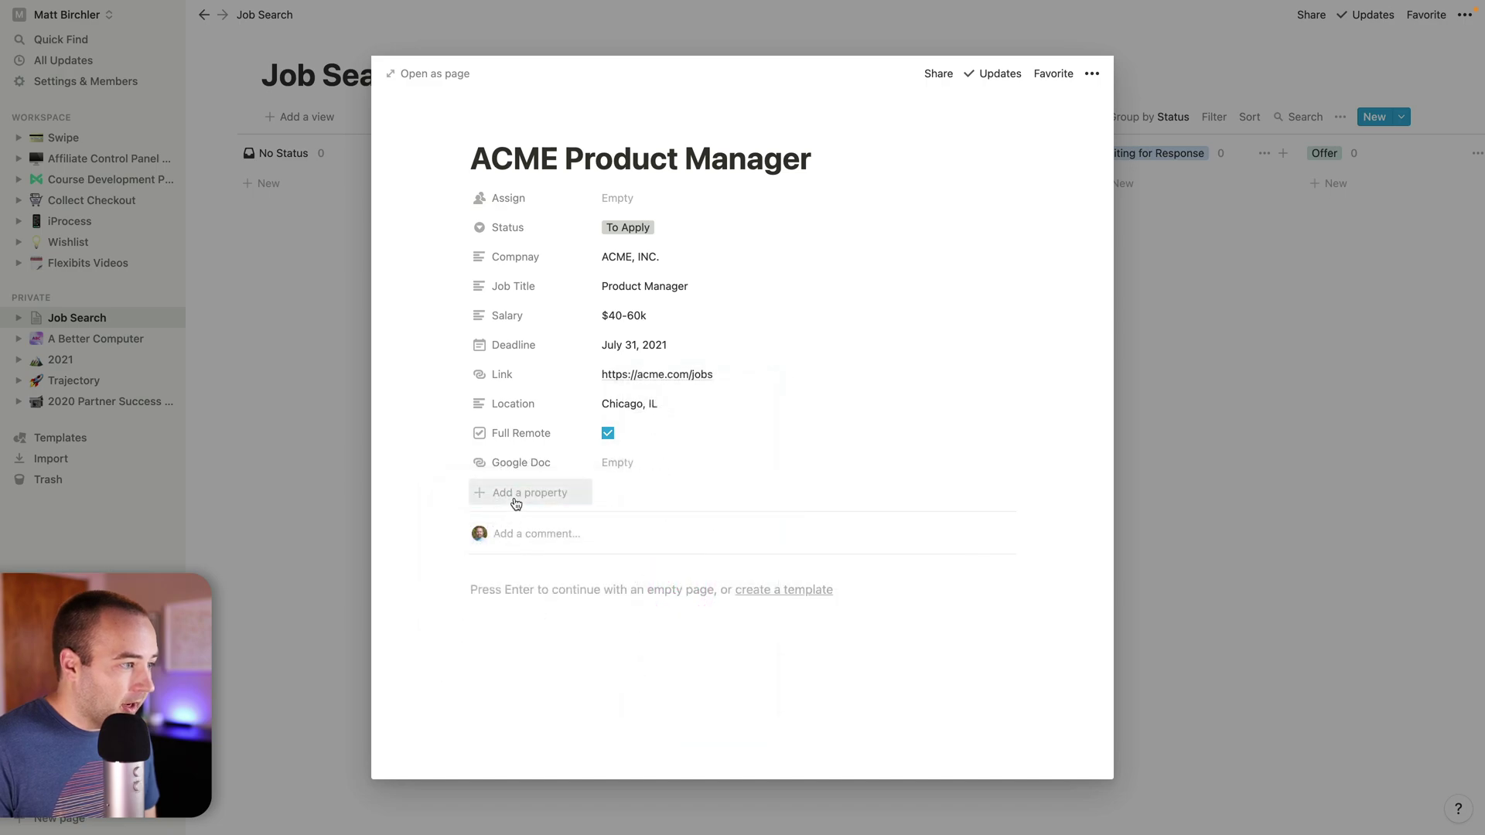
- Add a Resume property of type Files & media
click(524, 492)
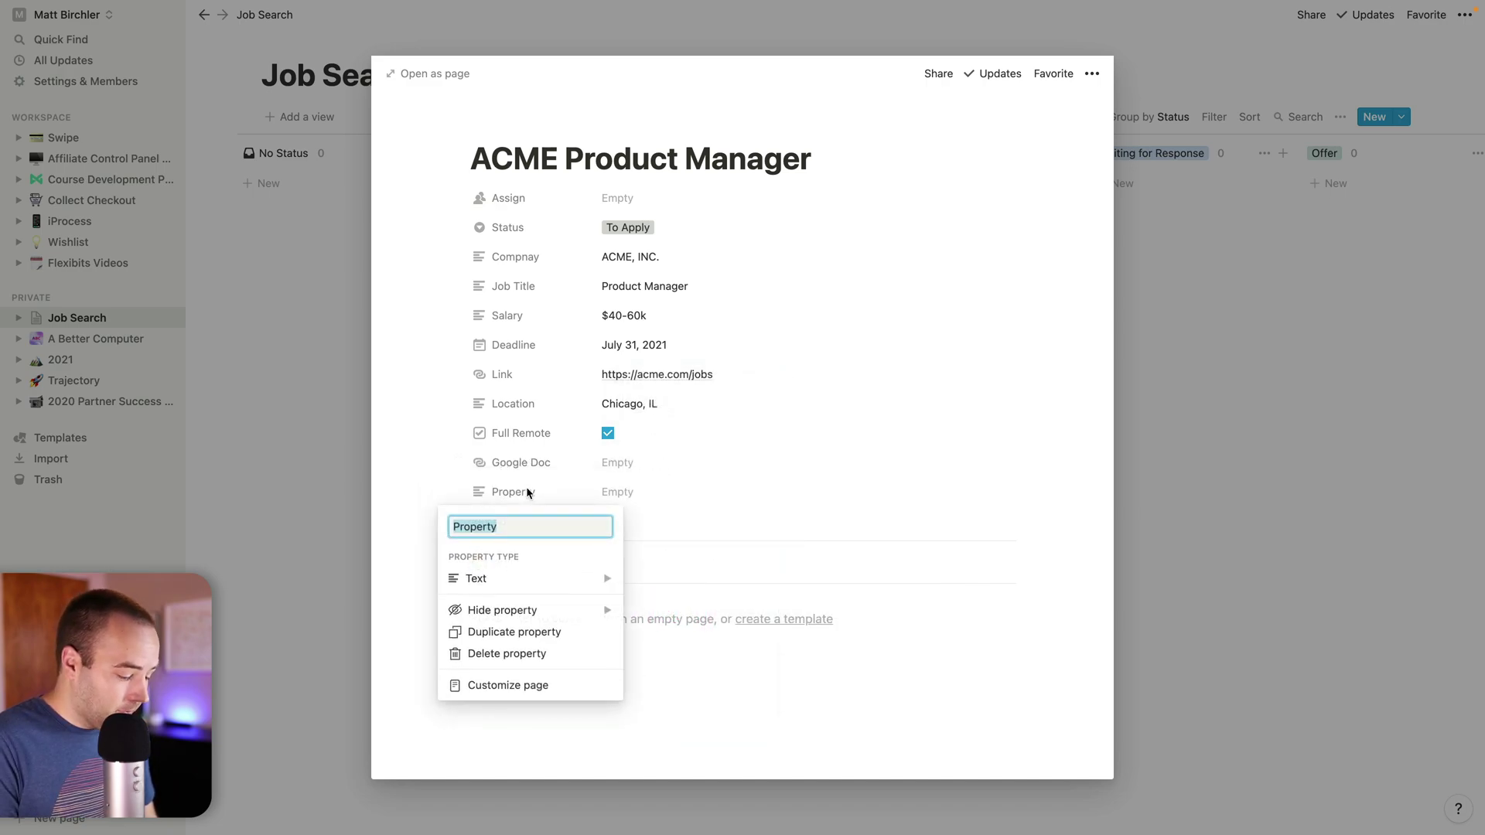
text(a)
key(BackSpace)
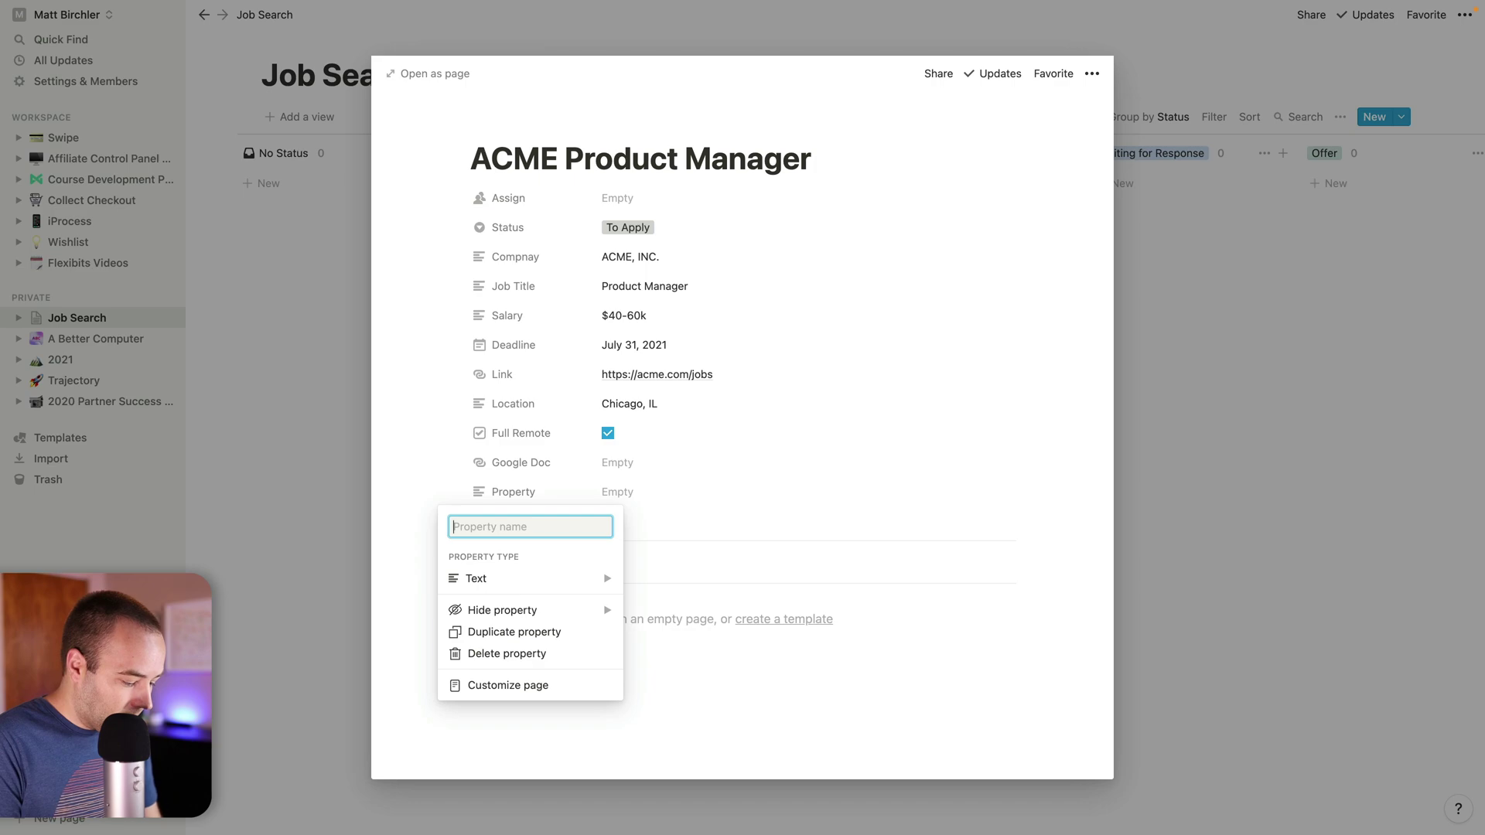
text(Resume)
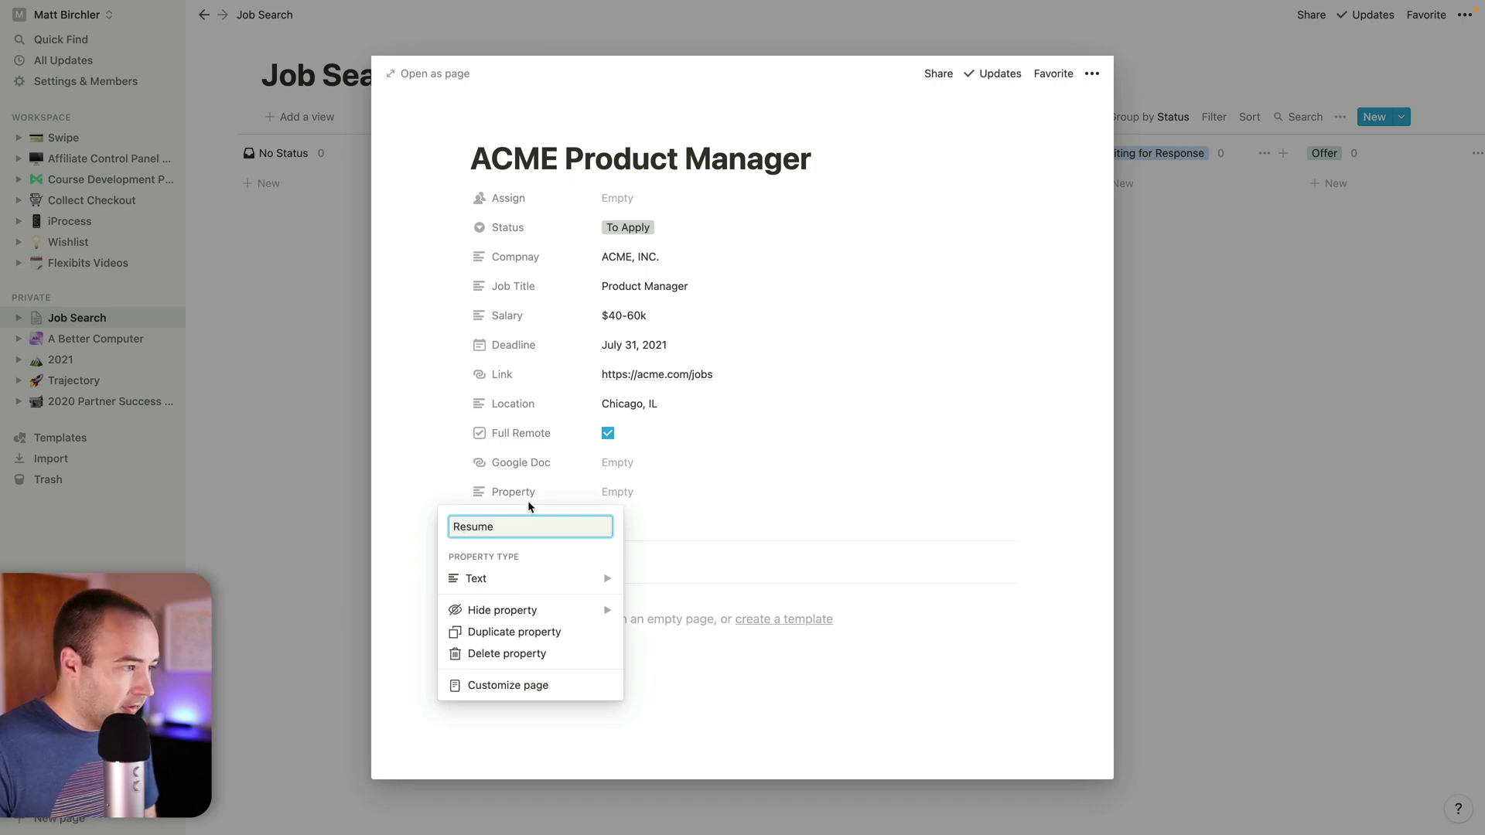
click(554, 580)
click(658, 570)
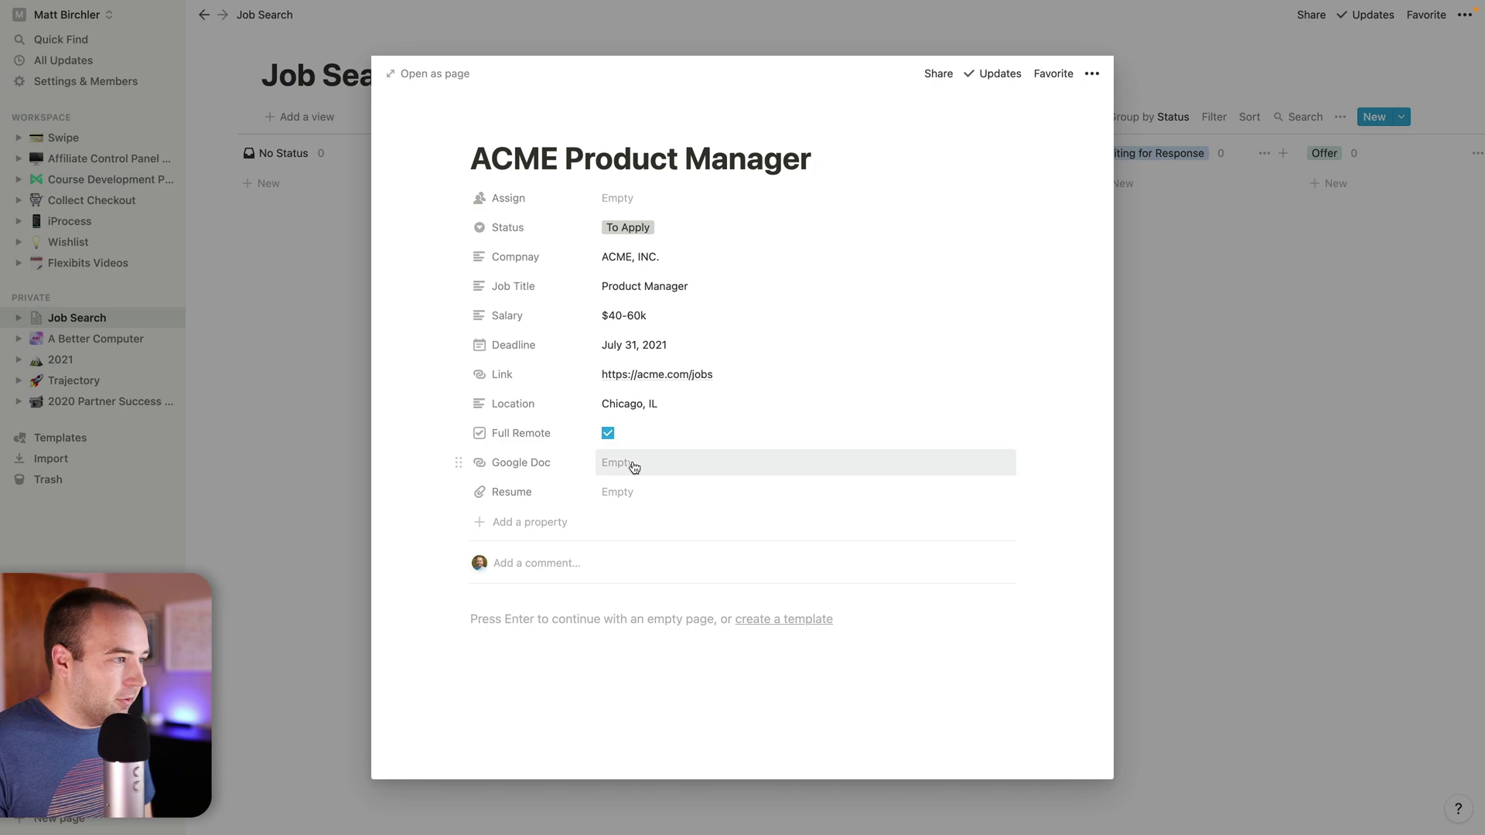
- Delete the Google Doc property
click(531, 464)
click(504, 623)
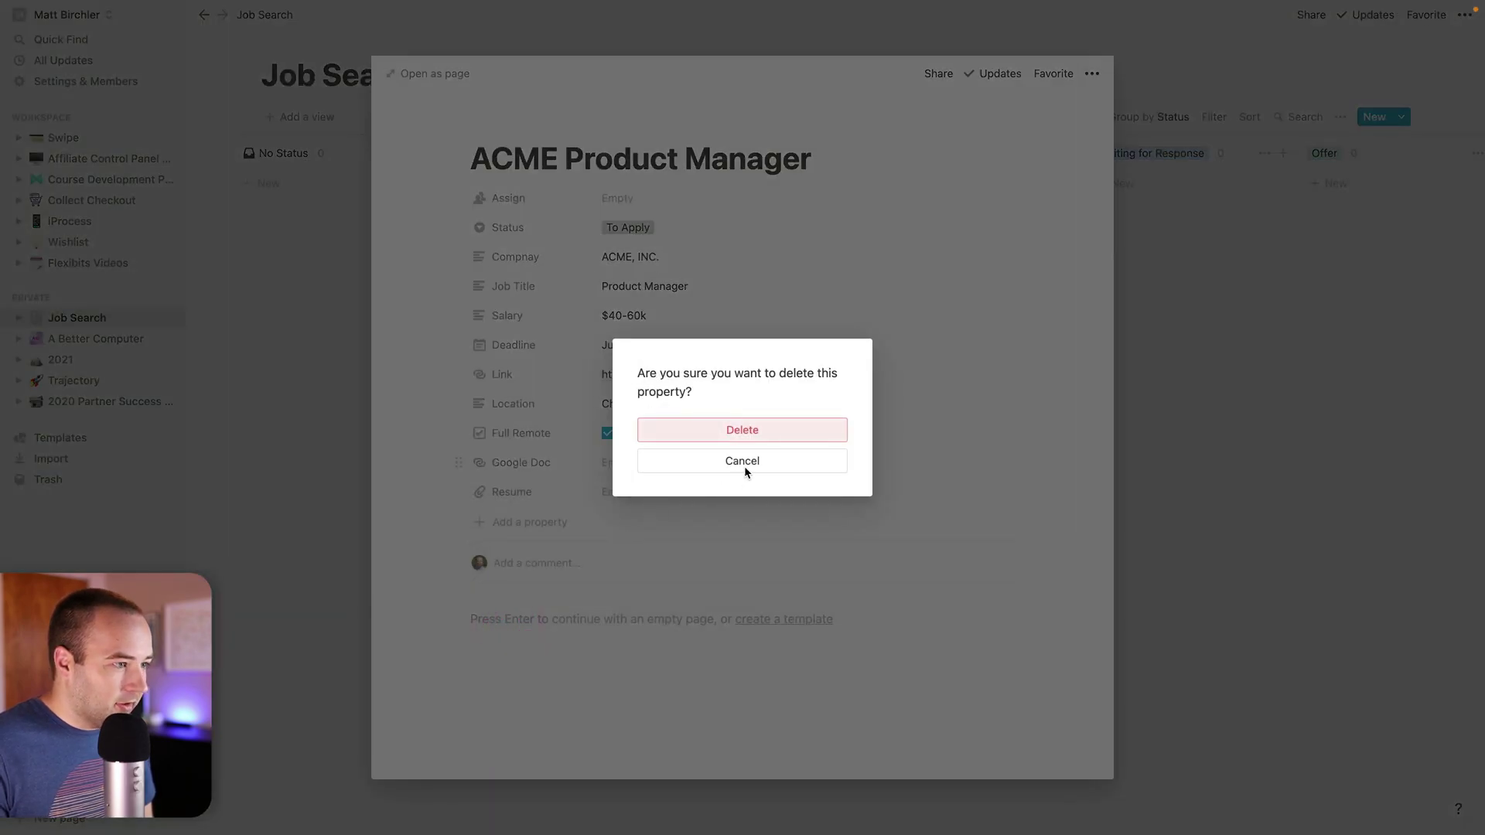
click(748, 430)
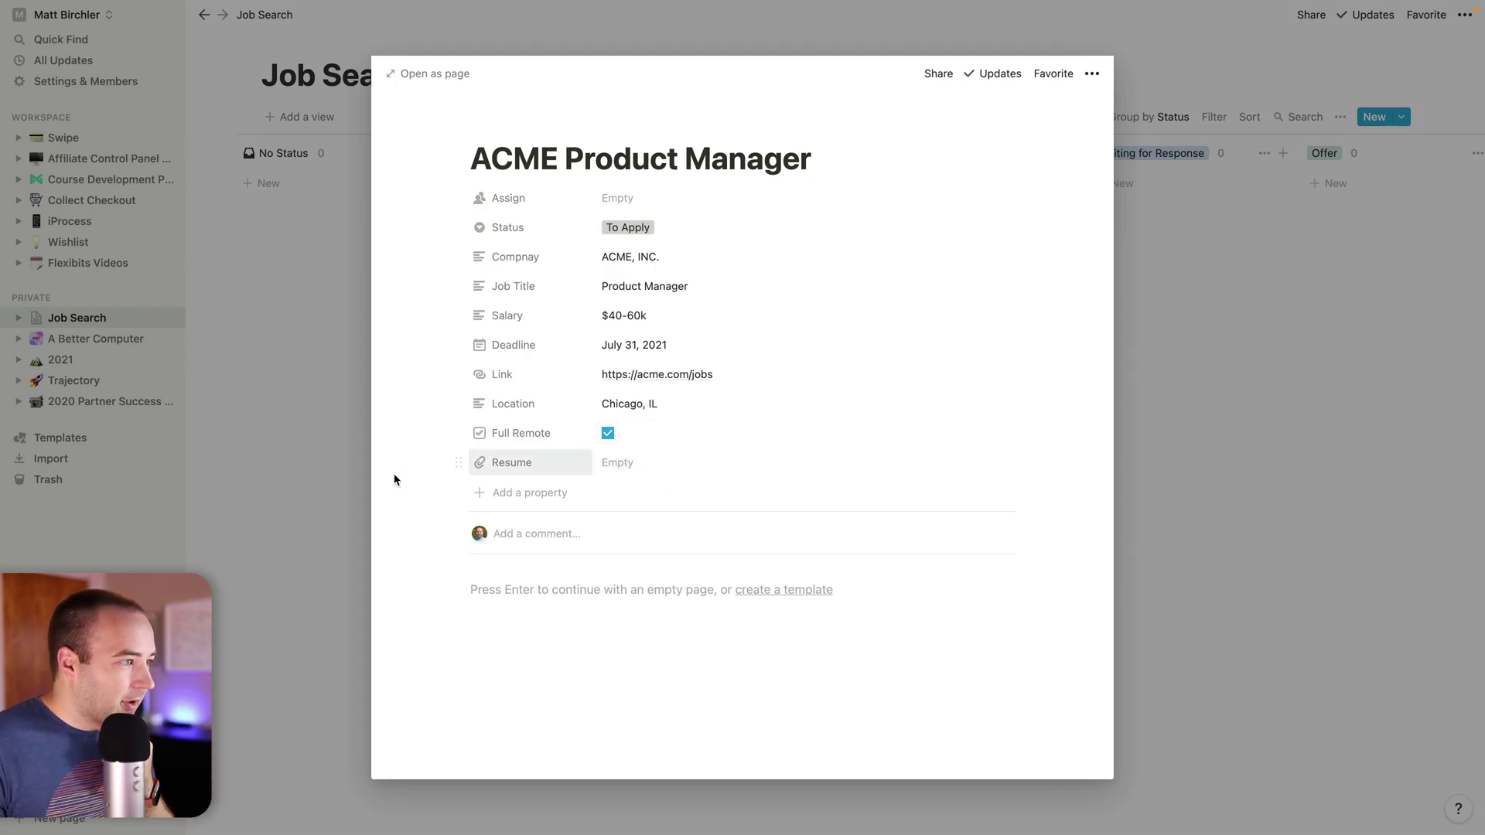
- Close the ACME page and drag its card from To Apply into the Applied column
click(284, 392)
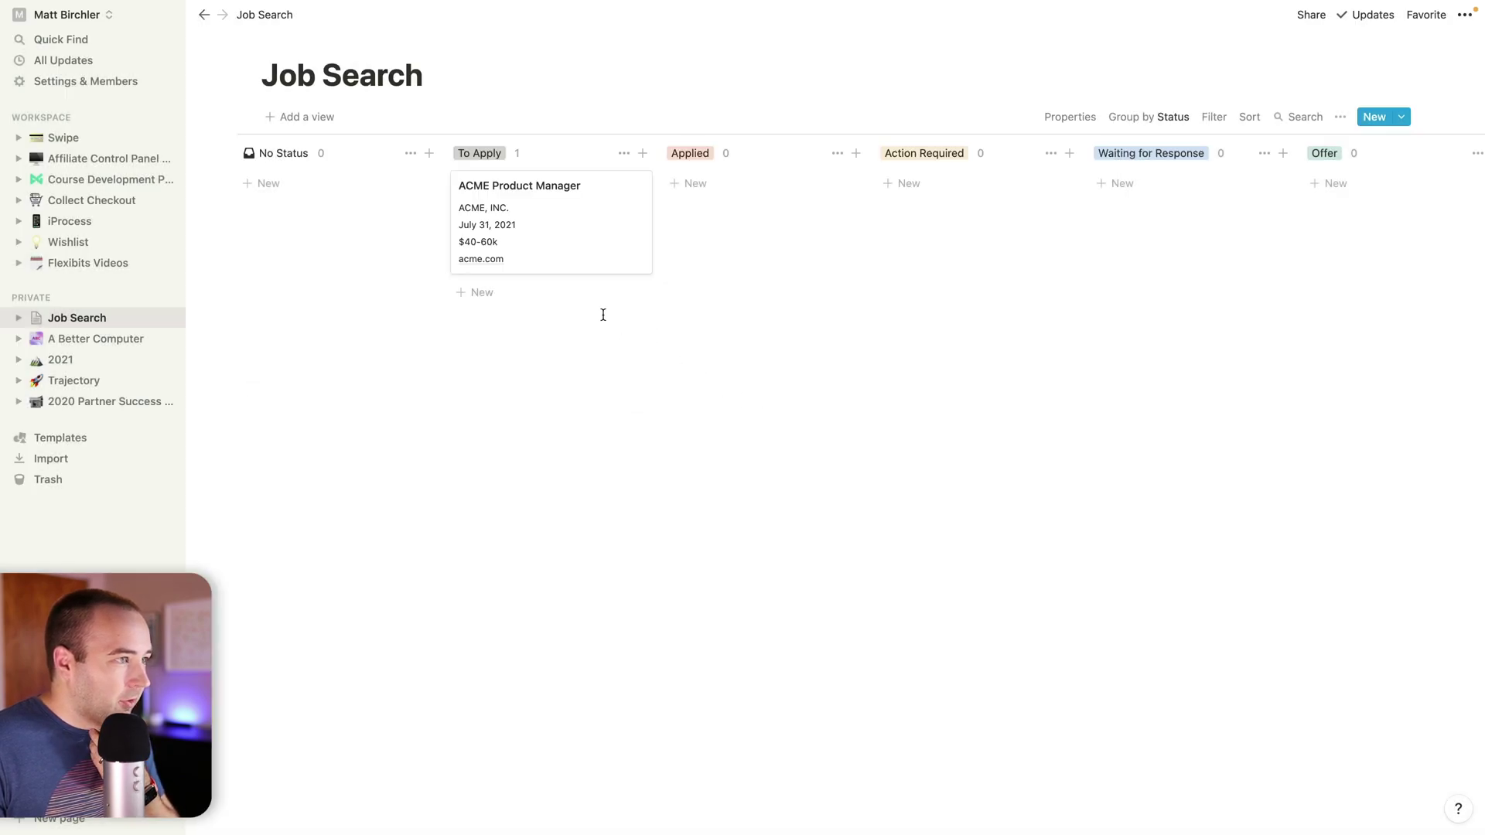
drag(569, 252, 785, 228)
click(787, 405)
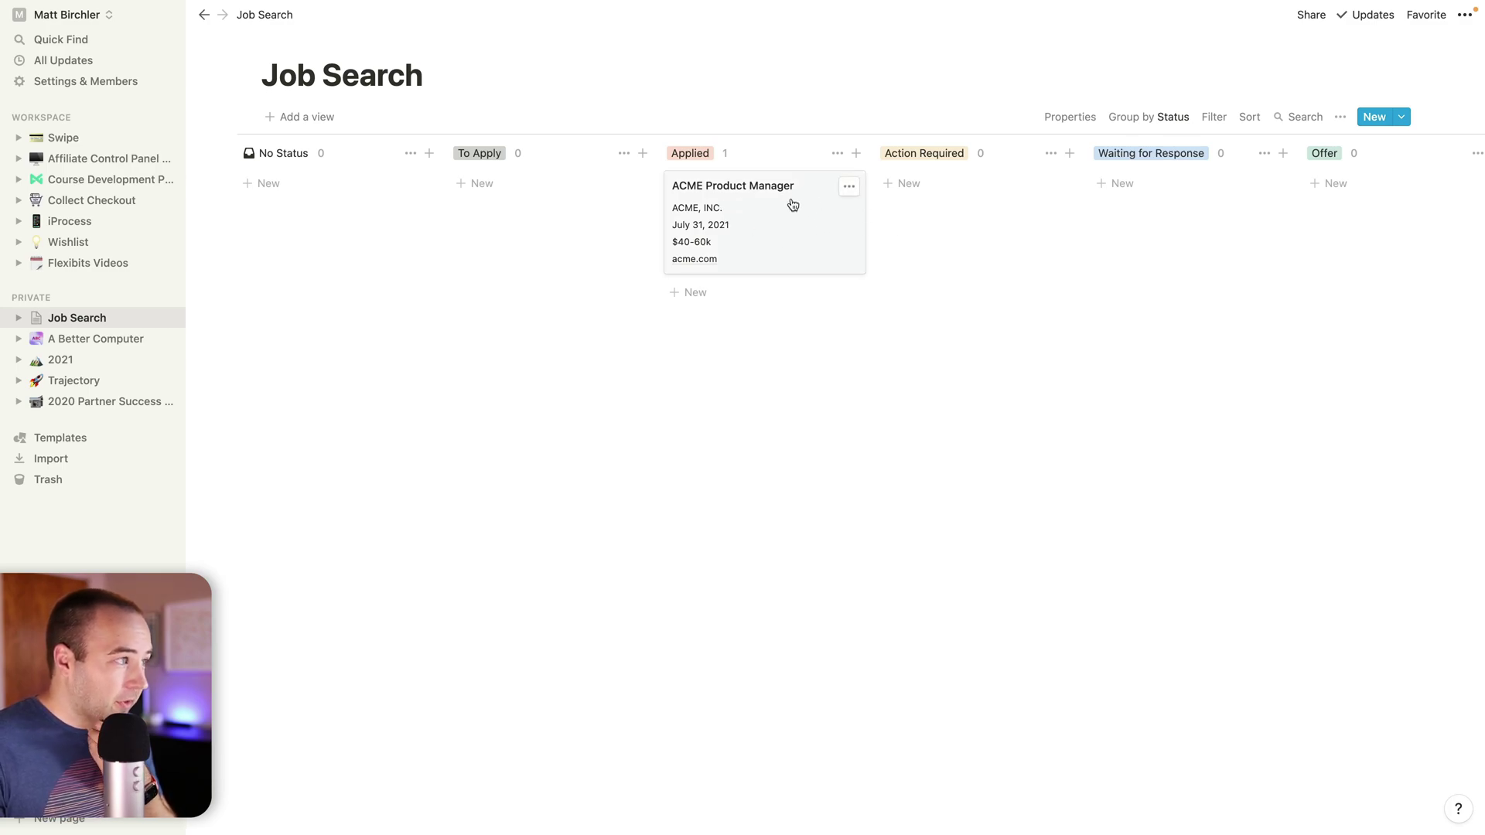
drag(786, 212, 1160, 217)
scroll(1036, 246, right, 3)
scroll(1035, 246, right, 2)
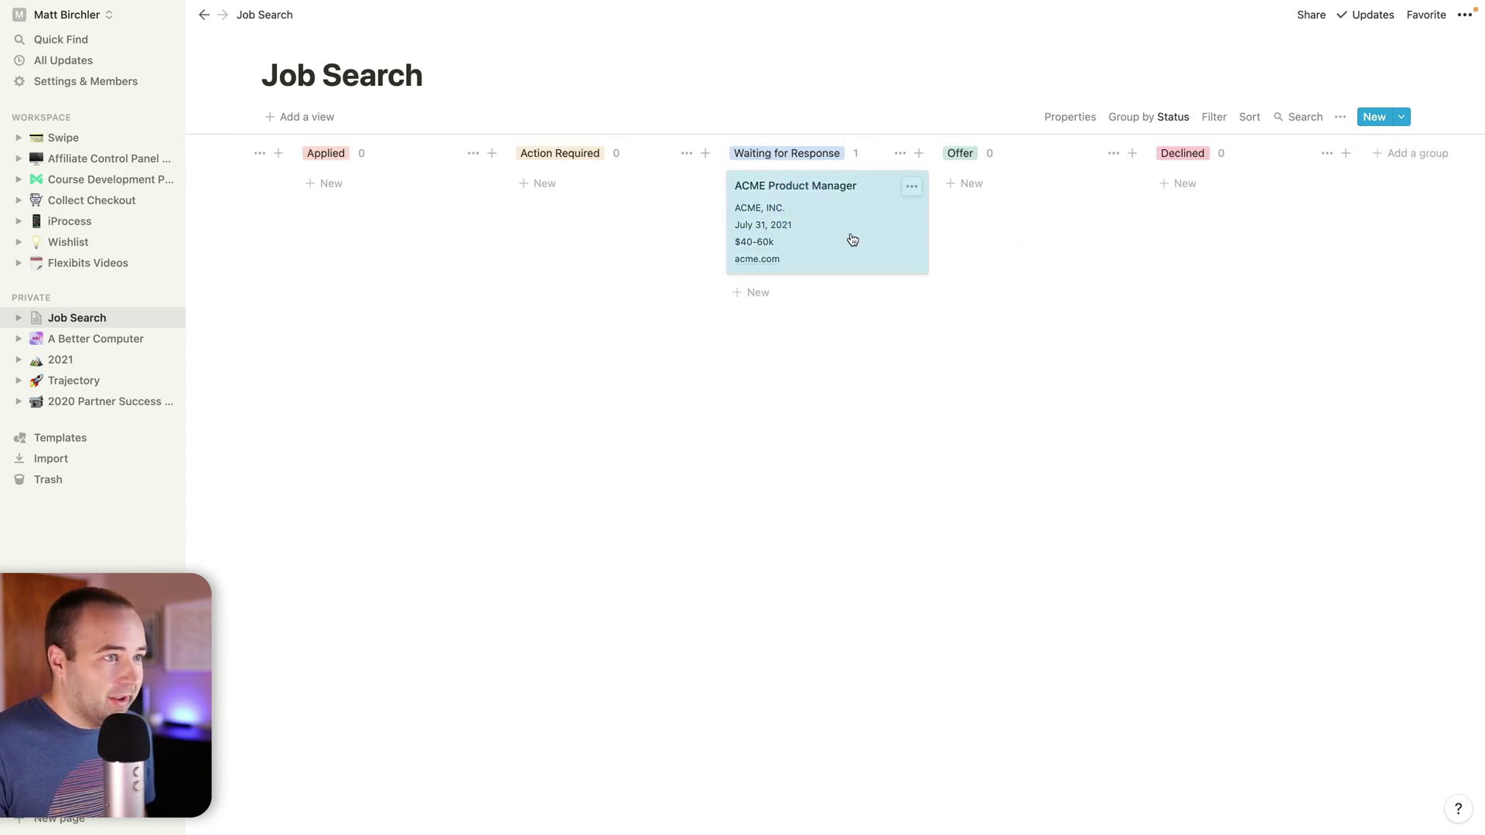
drag(851, 239, 421, 225)
scroll(405, 303, left, 5)
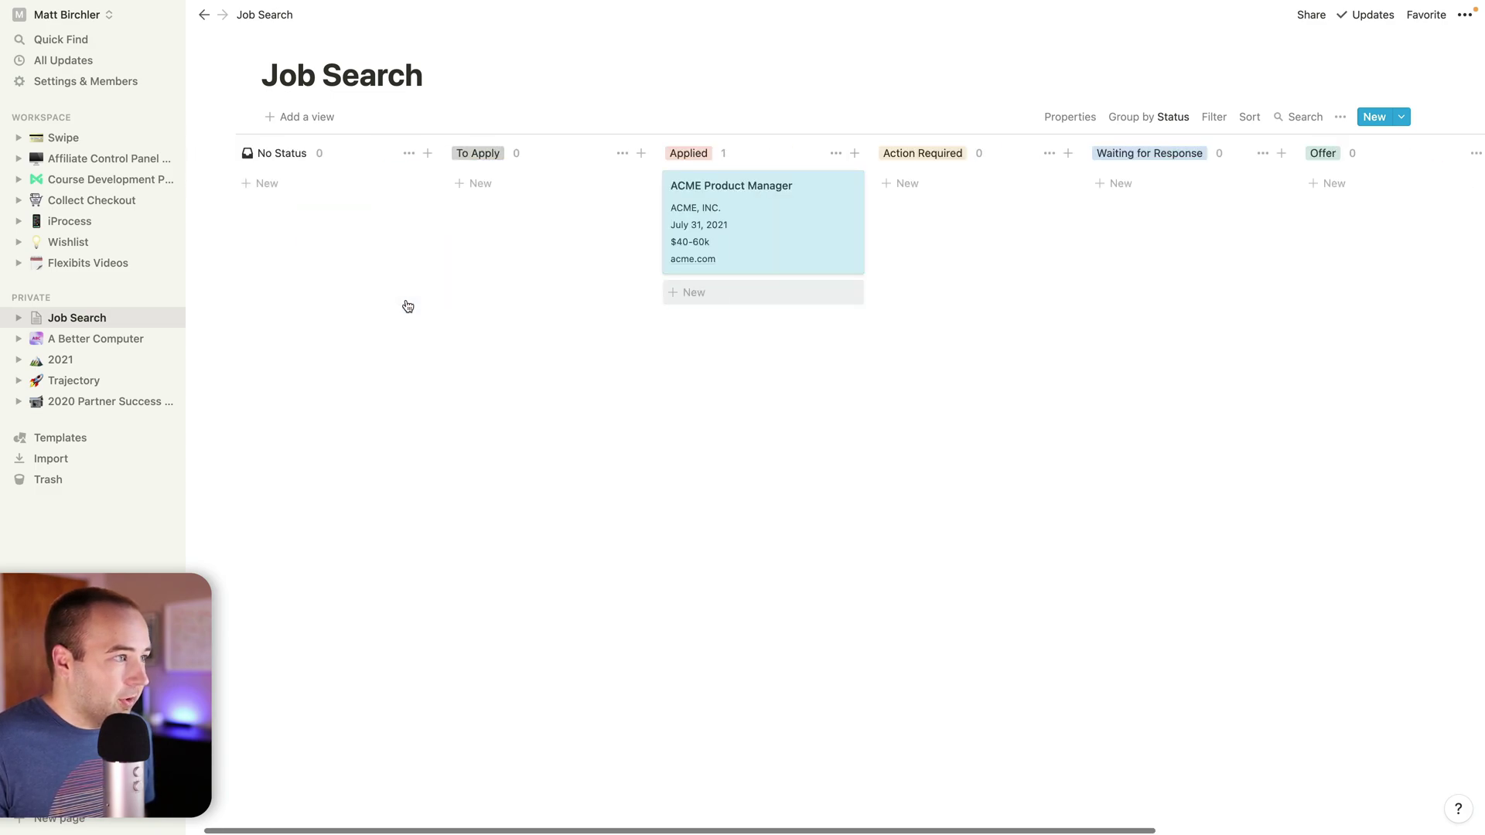
- Add three cards under No Status: PO Role, Designer Role and CEO
click(909, 277)
click(277, 189)
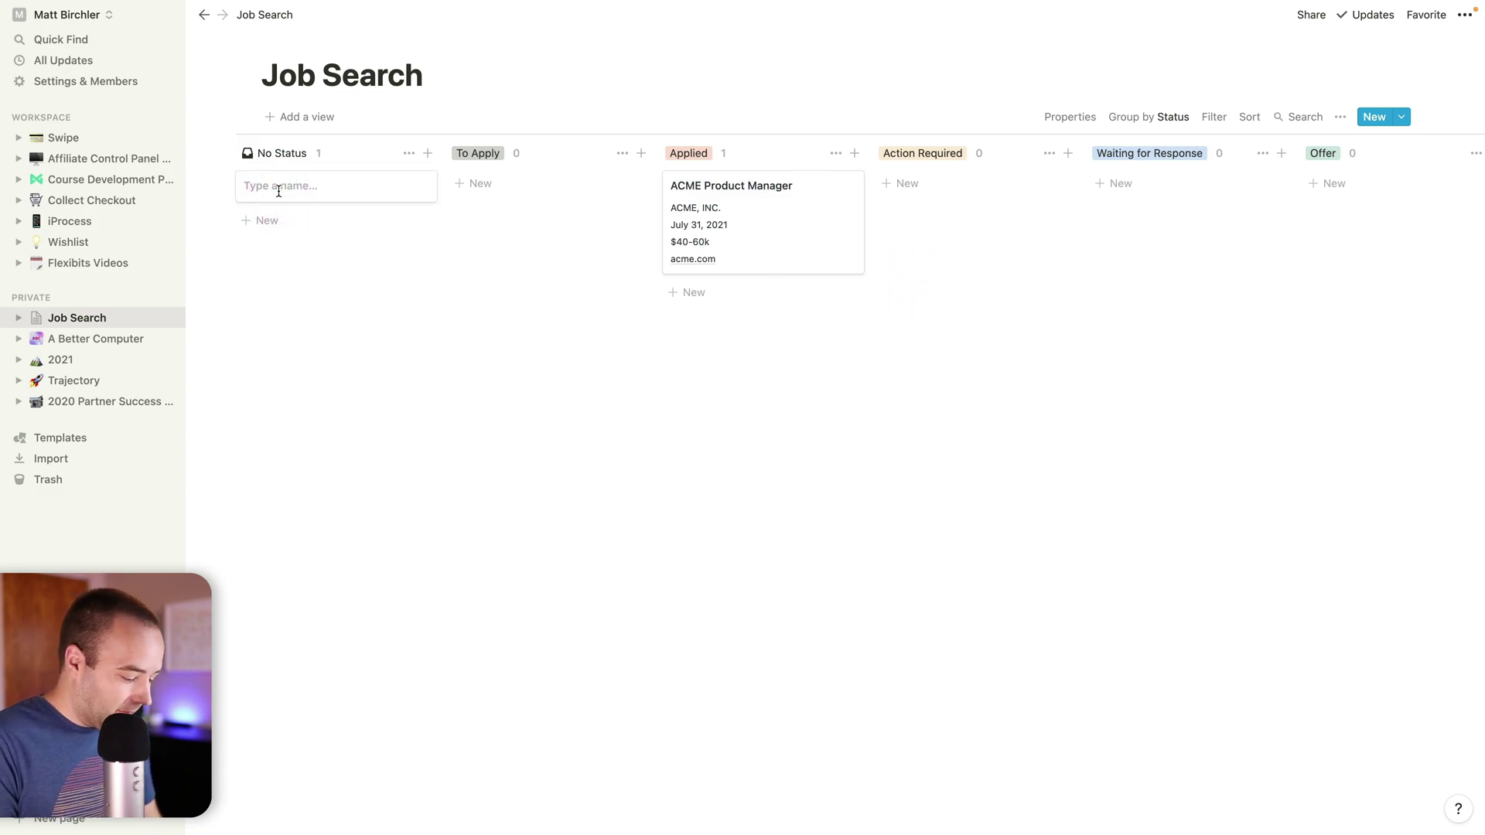
text(PO Role)
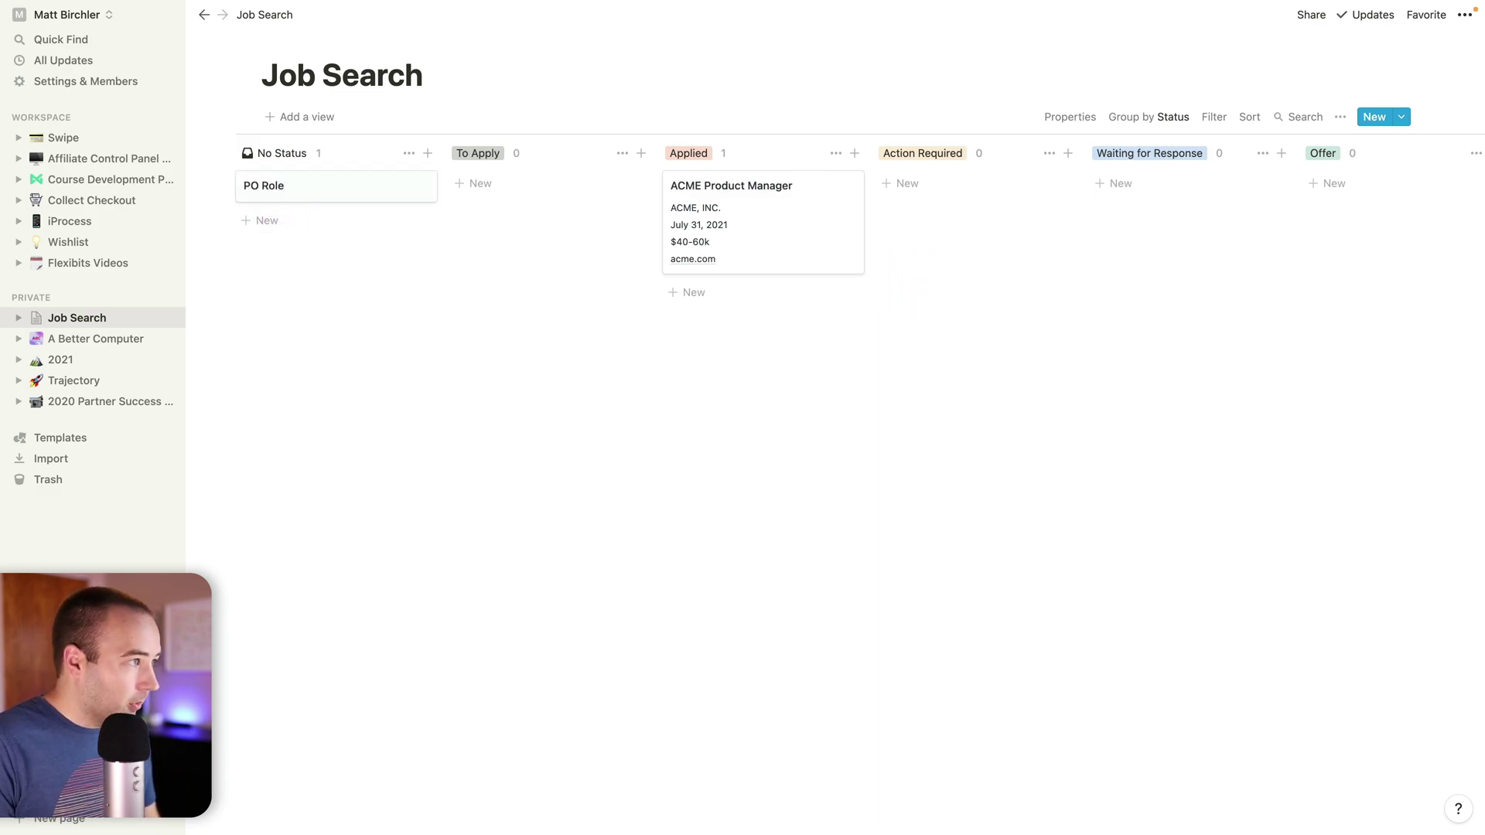
click(263, 221)
text(Designer Role)
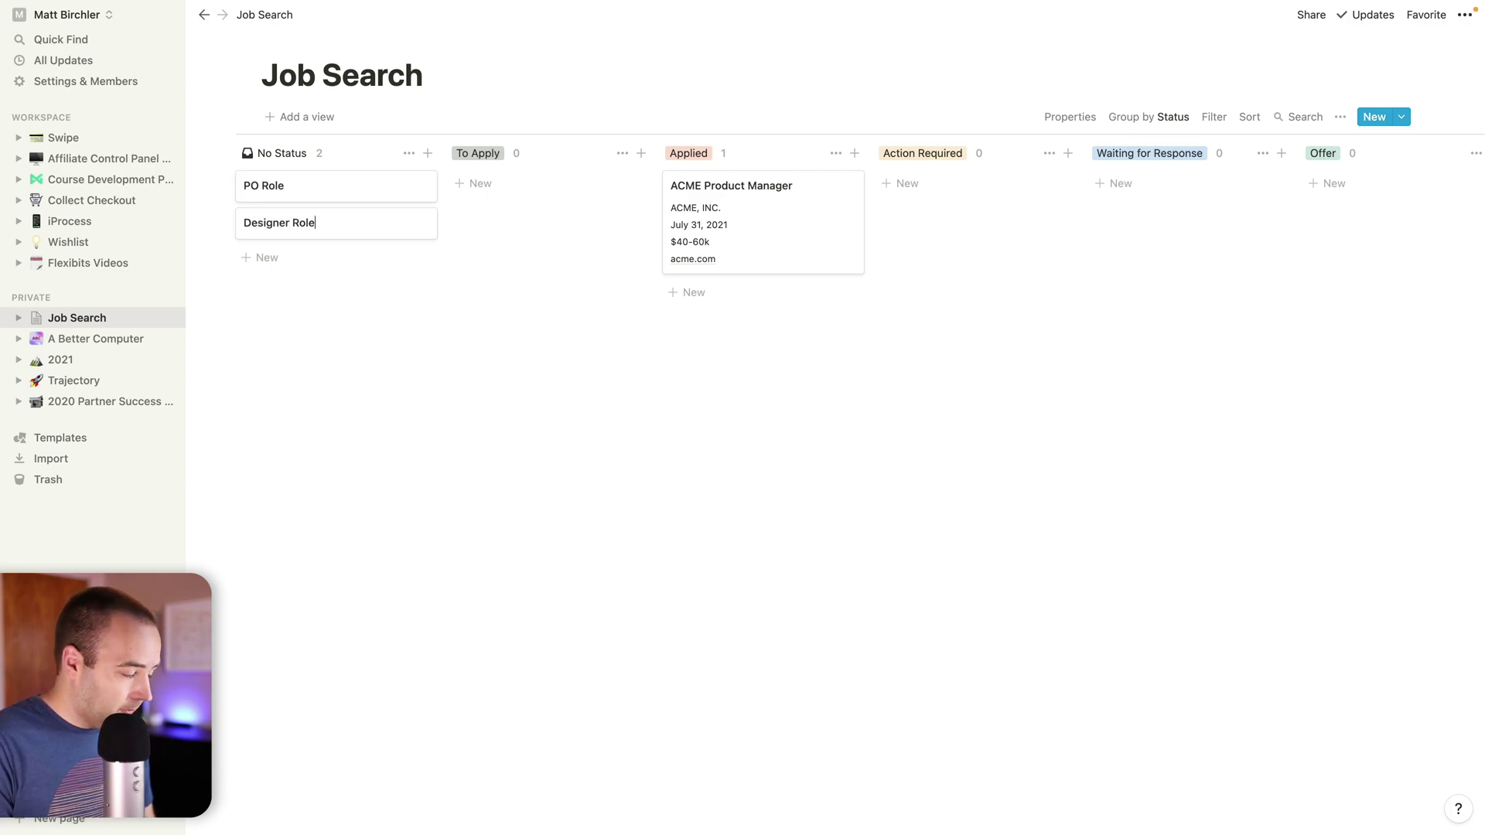
key(Escape)
click(267, 258)
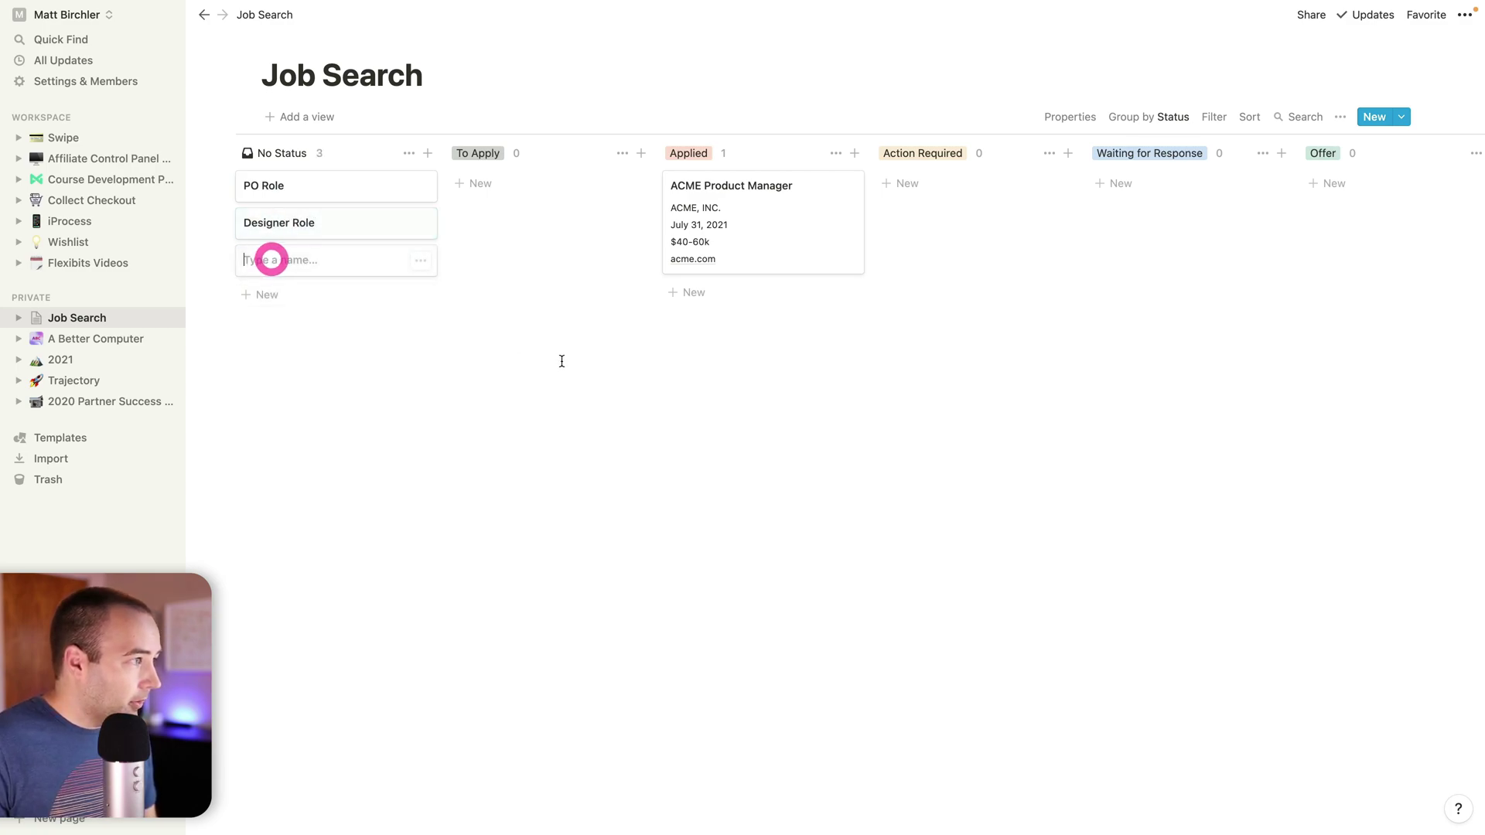
text(CEO)
key(Escape)
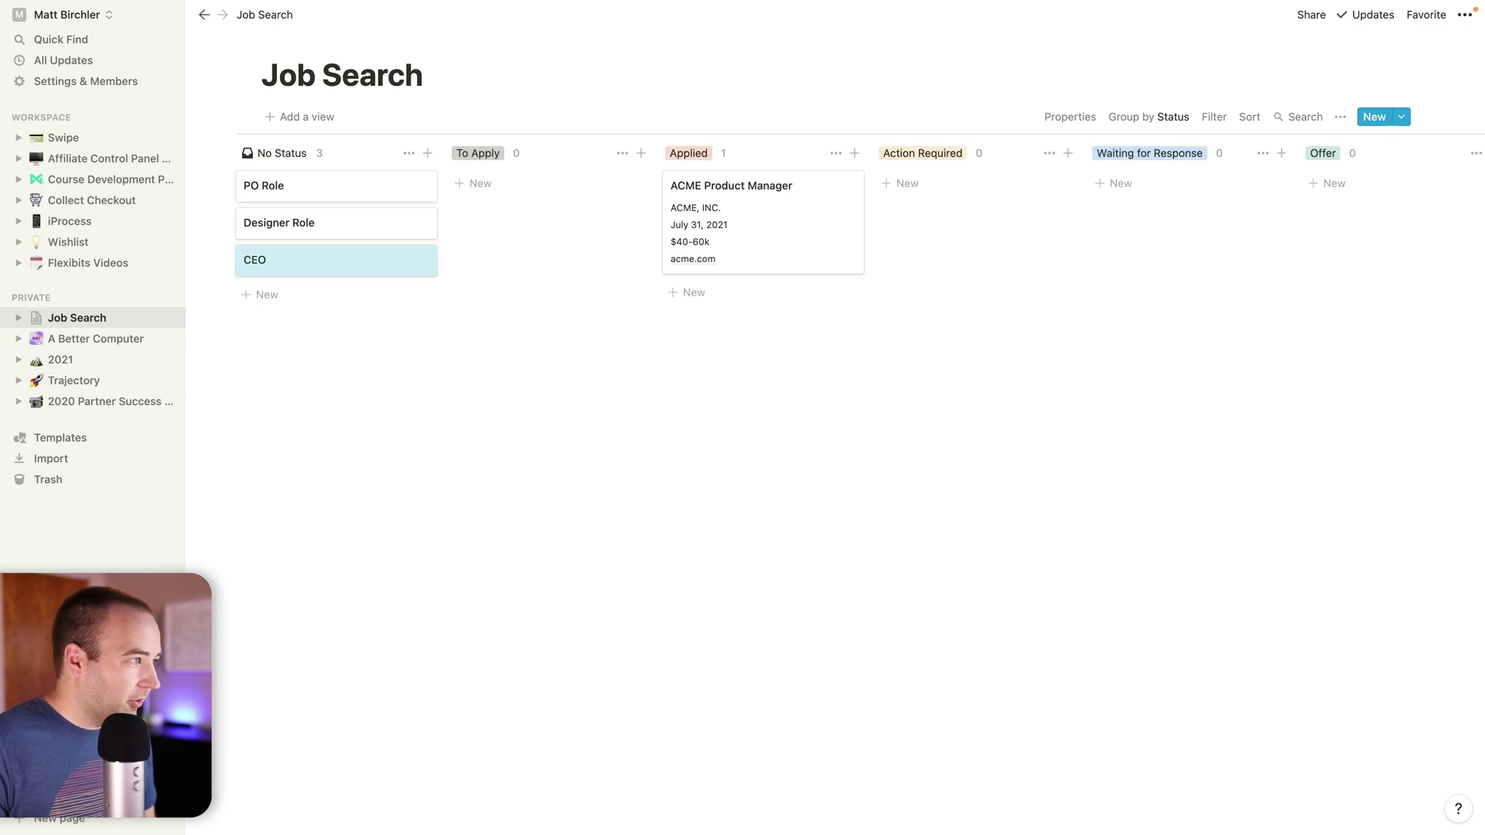
- Open the PO Role page and set its link to the apple.com address
click(365, 338)
click(325, 182)
click(626, 377)
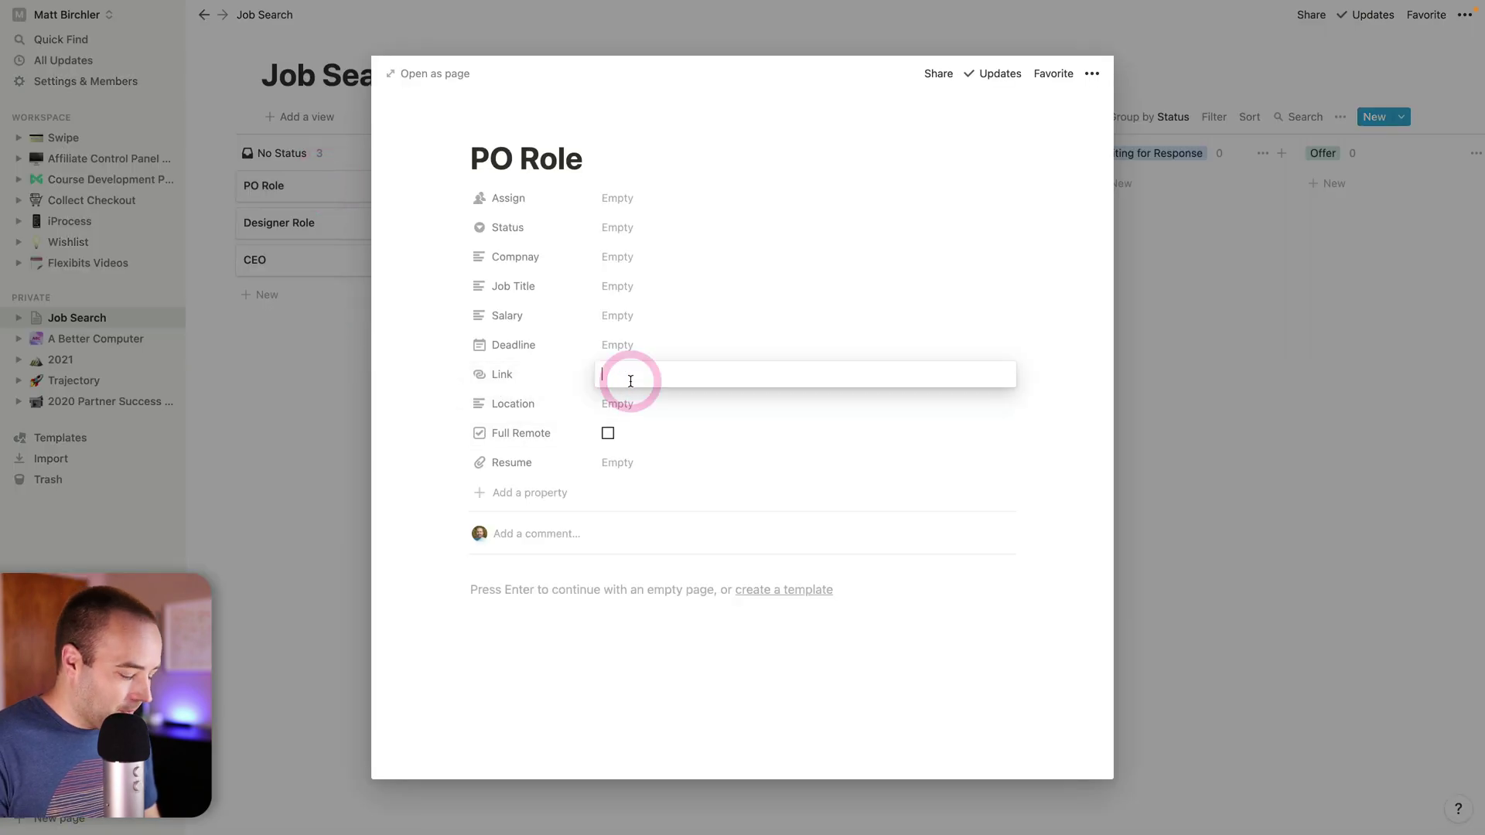
text(https:)
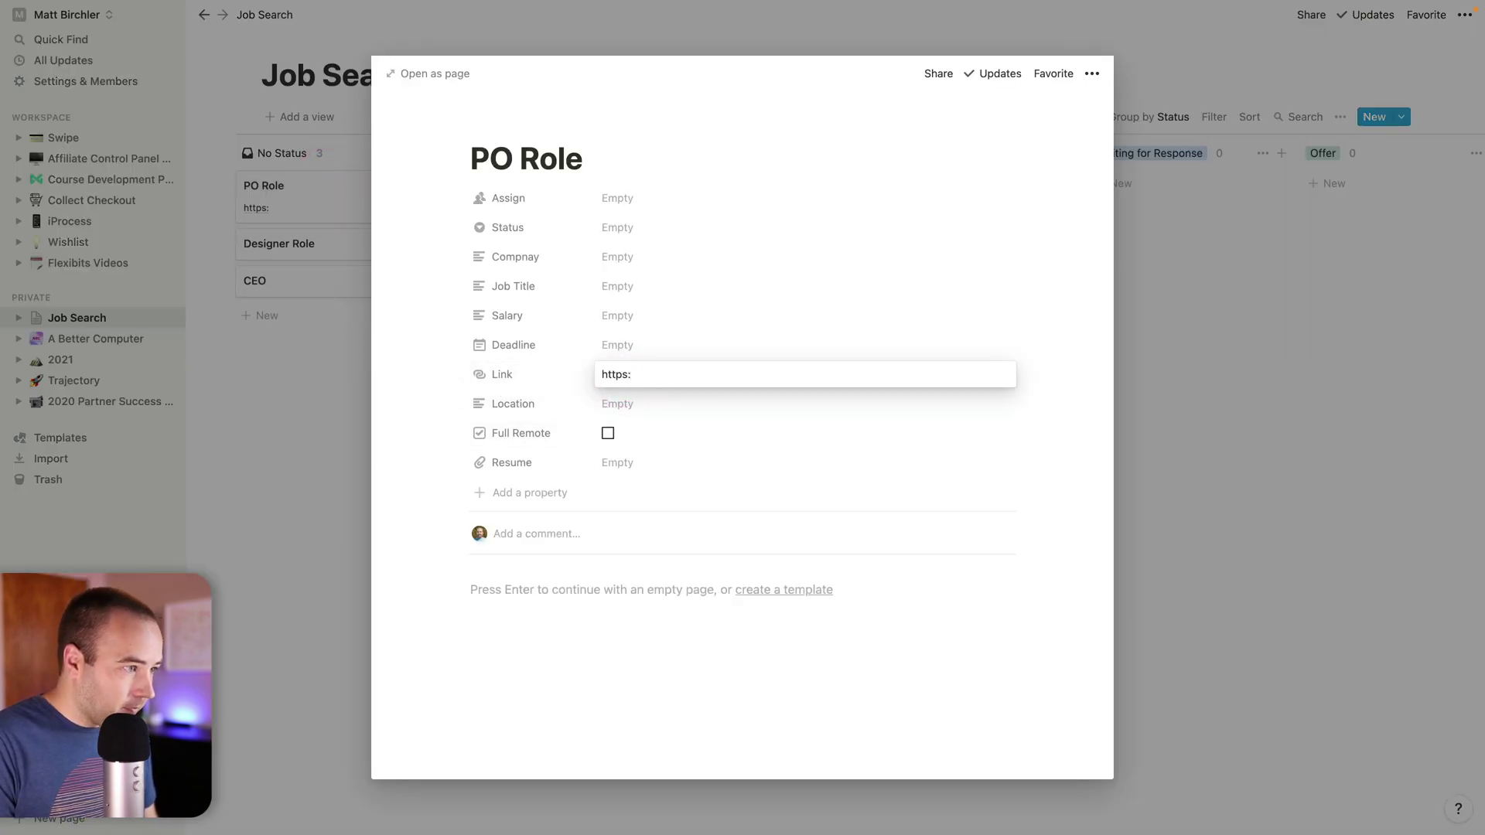
text(//apple.com)
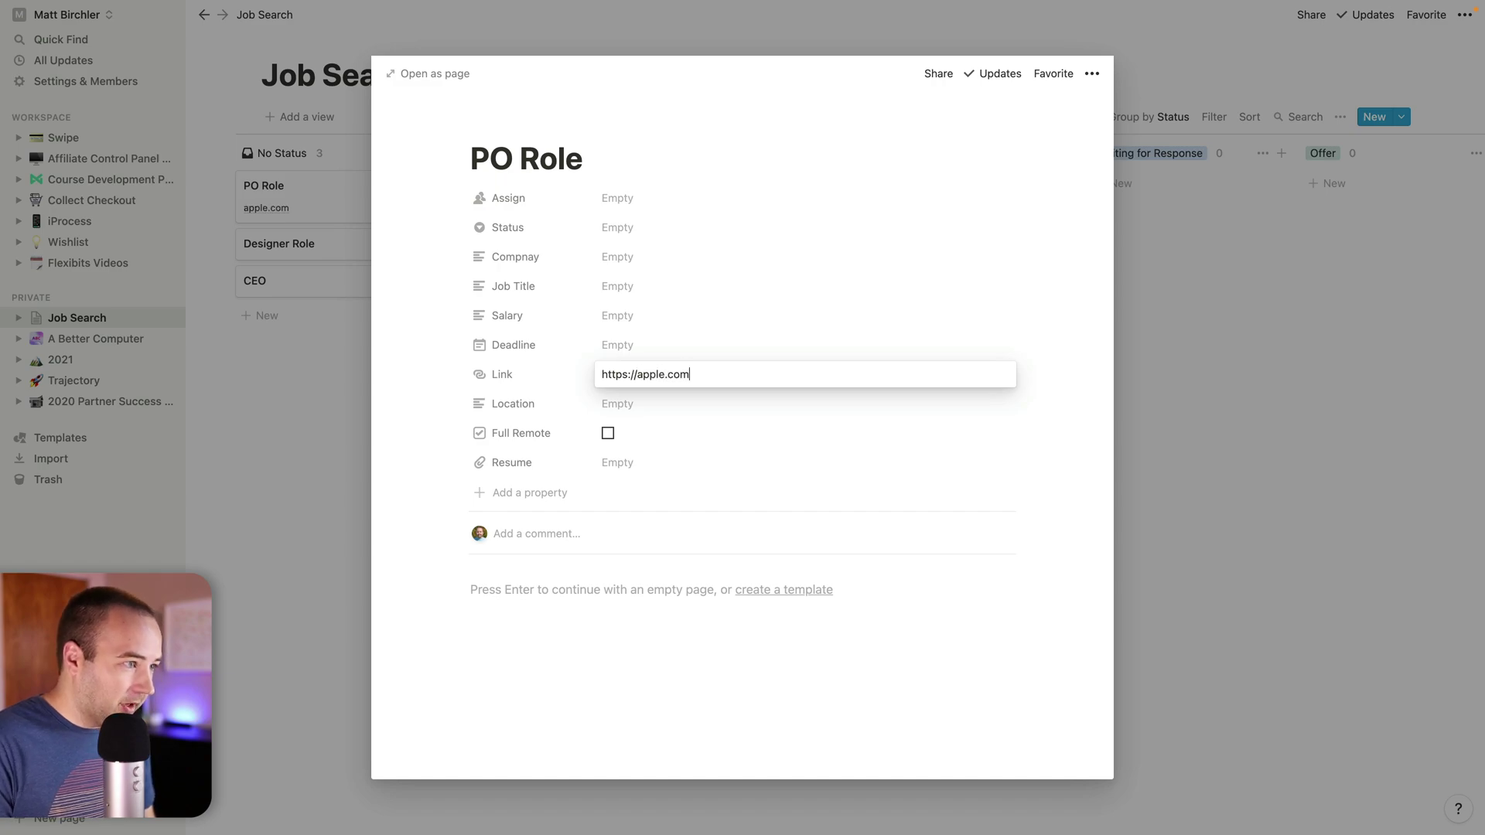
key(Return)
click(187, 392)
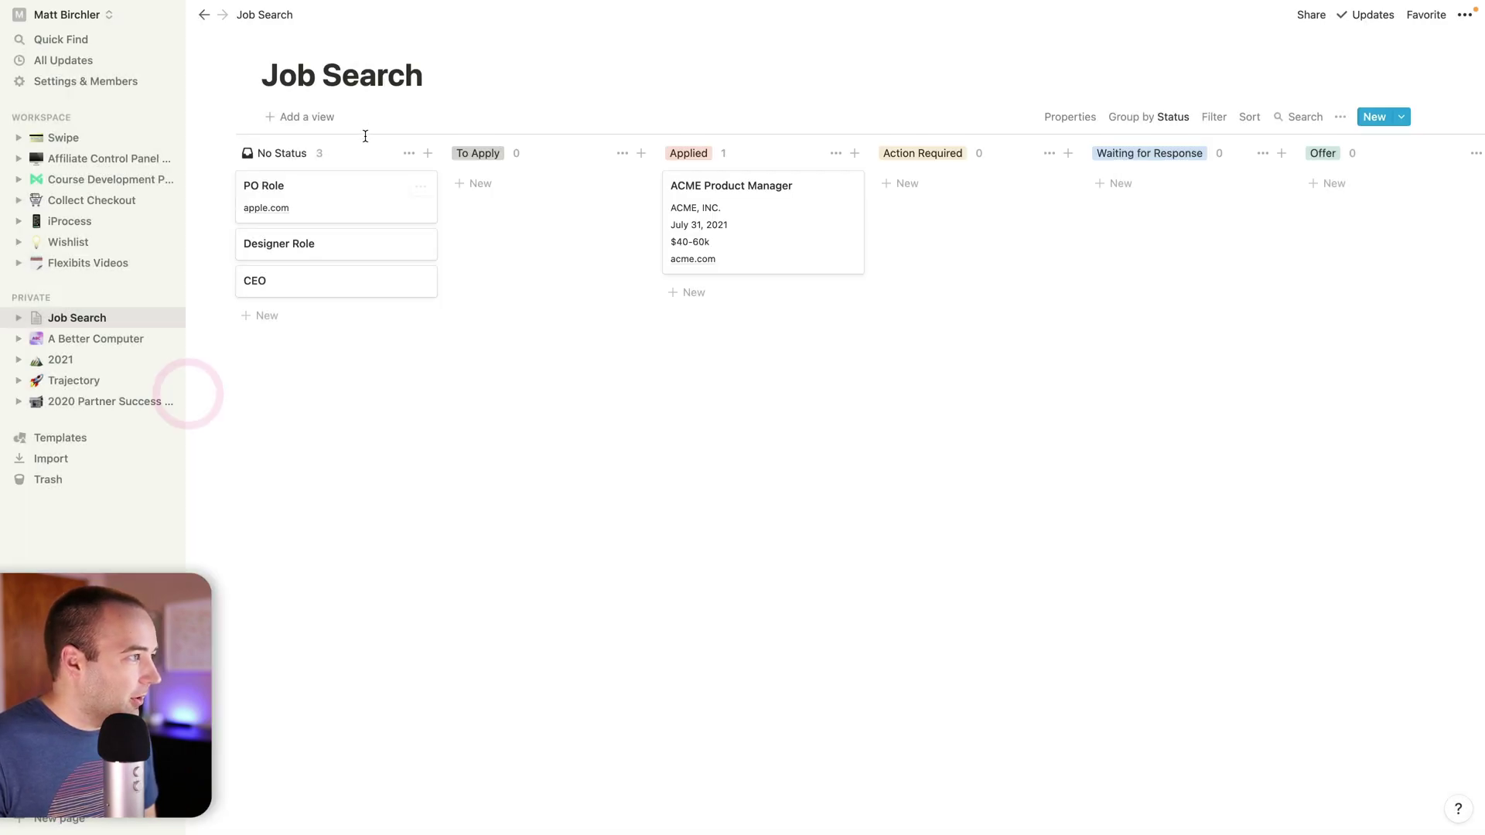
mouse_move(314, 202)
mouse_down()
mouse_move(438, 195)
mouse_move(317, 200)
mouse_up()
click(317, 199)
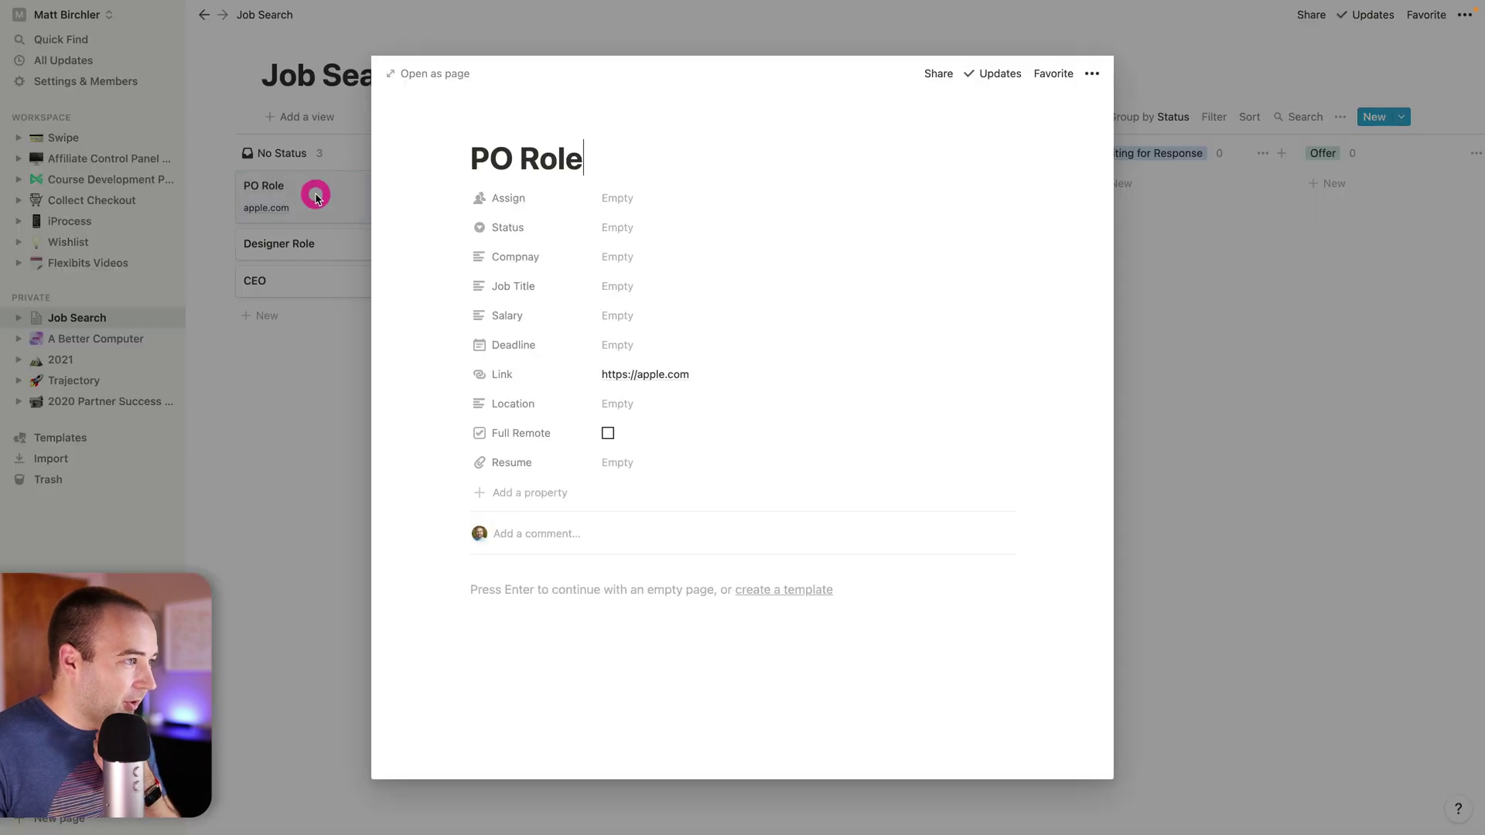
- Set company Apple, job title Product Owner and salary $40-60k
click(636, 257)
text(Apple)
key(Return)
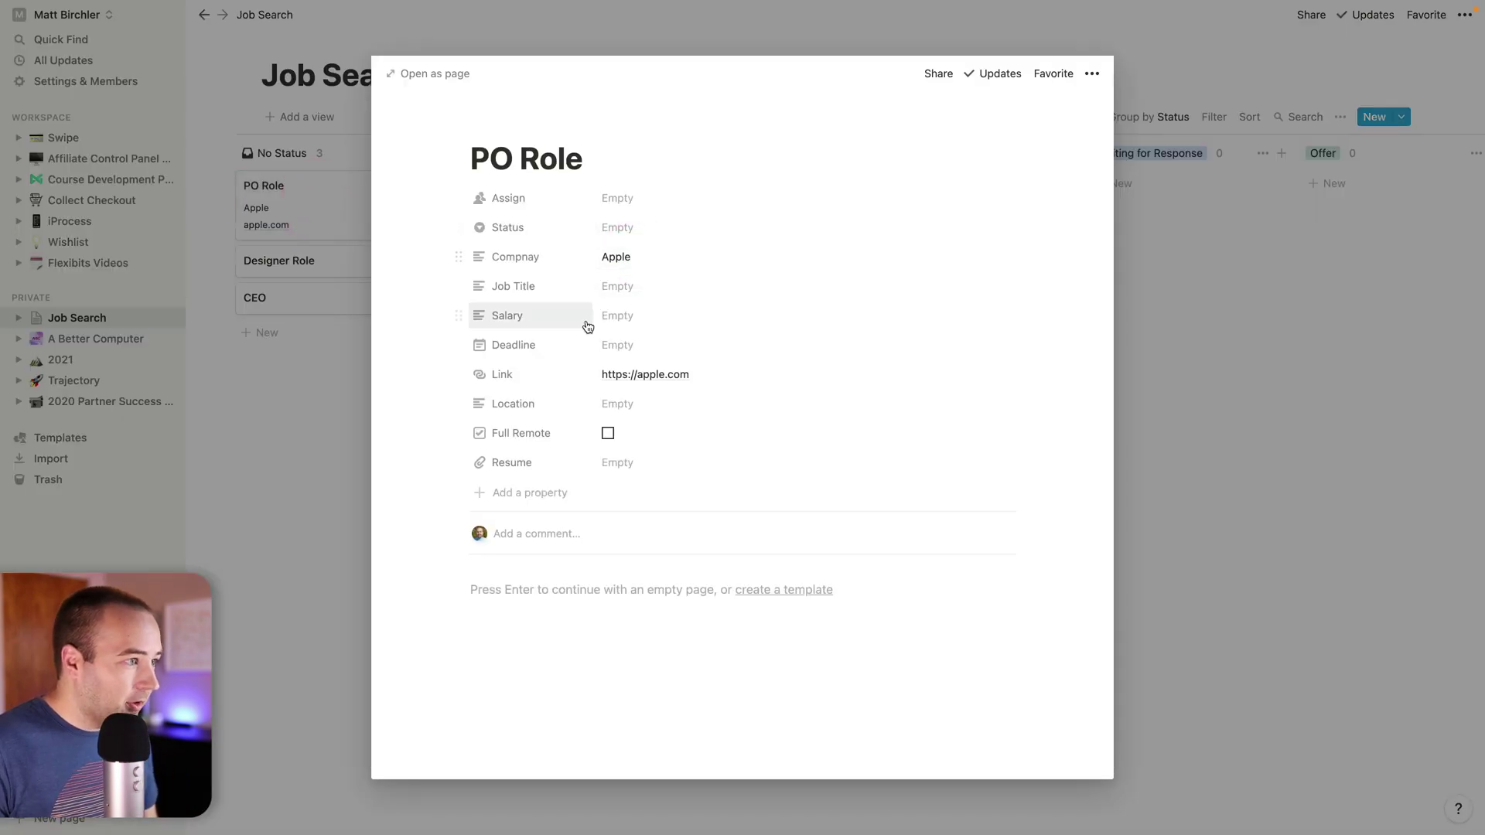
click(628, 288)
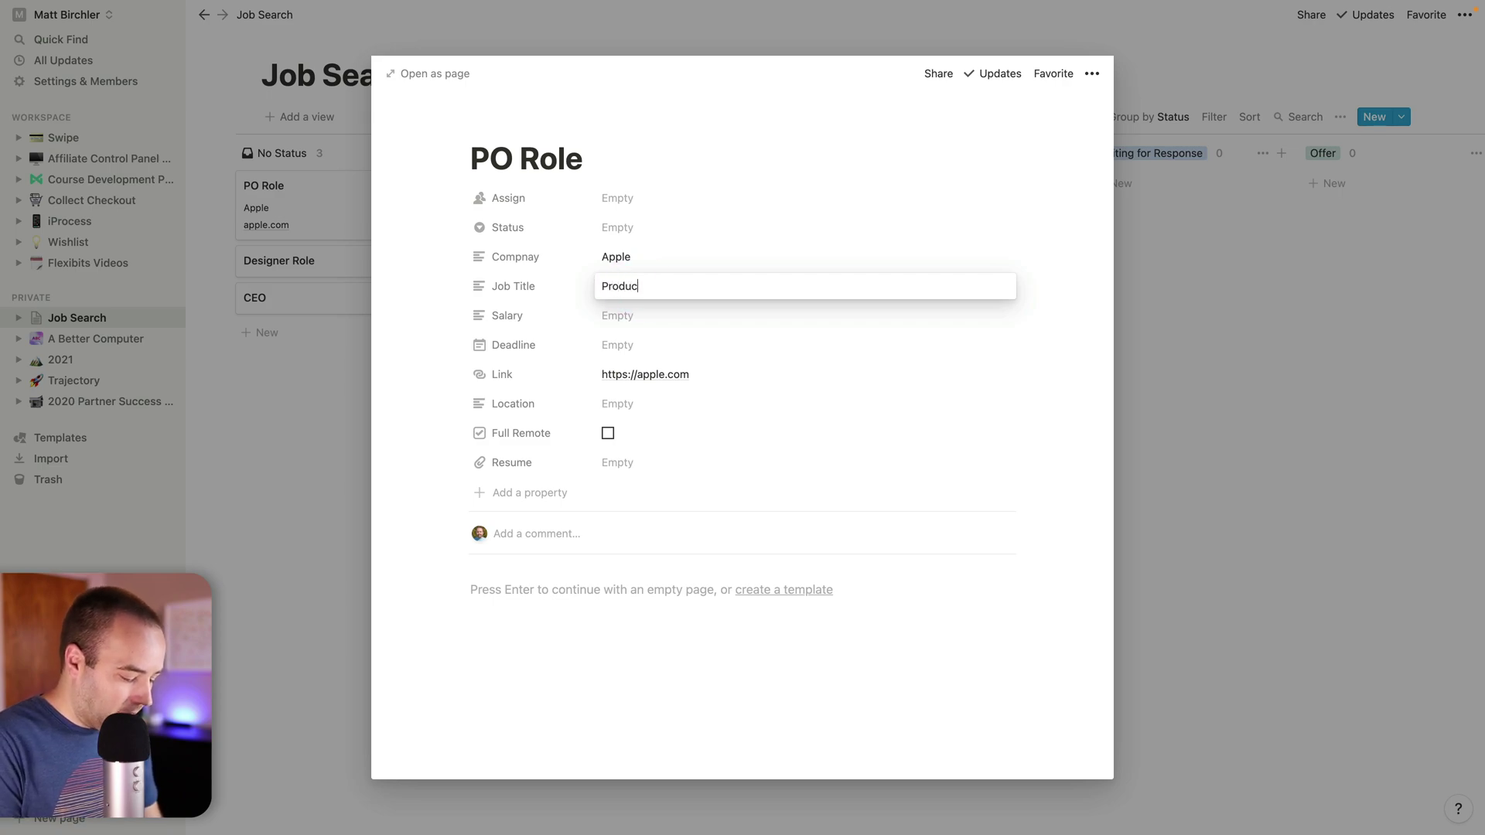
click(719, 316)
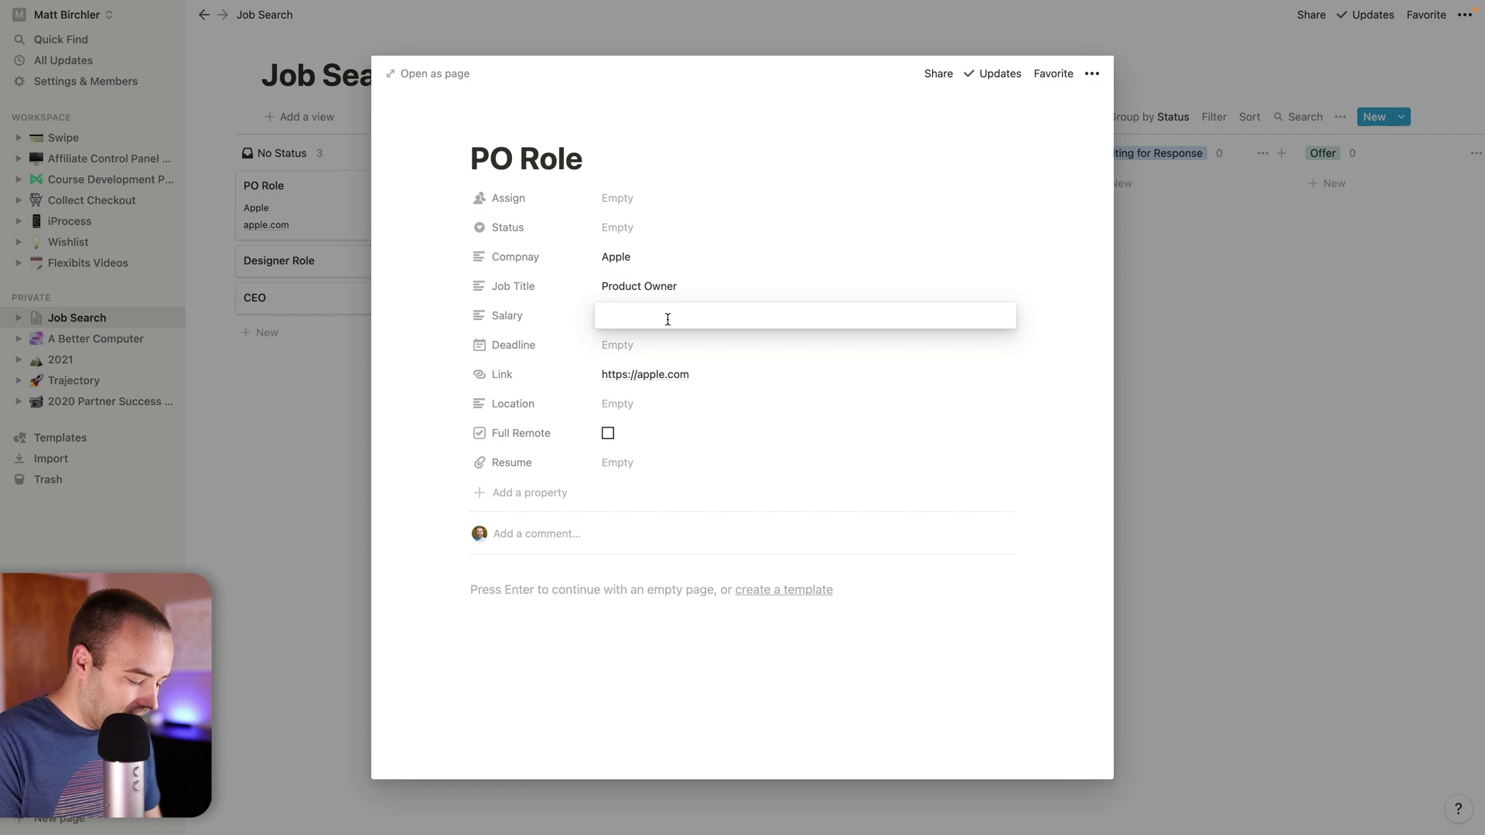
text($40-60)
key(Escape)
click(663, 319)
text(k)
- Set the deadline to July 23, 2021 with an on-the-day reminder
click(644, 344)
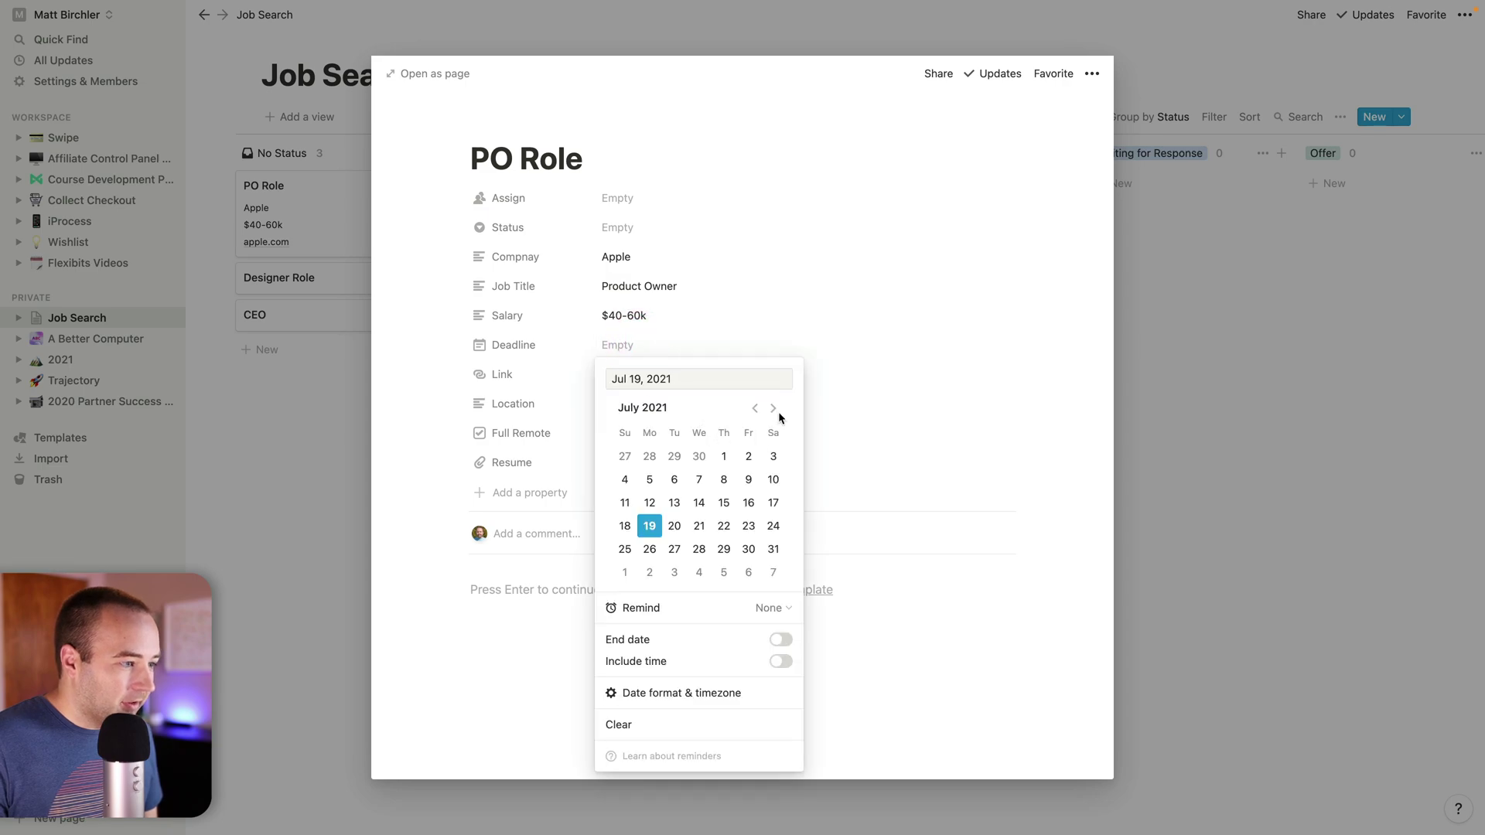
click(748, 526)
click(776, 608)
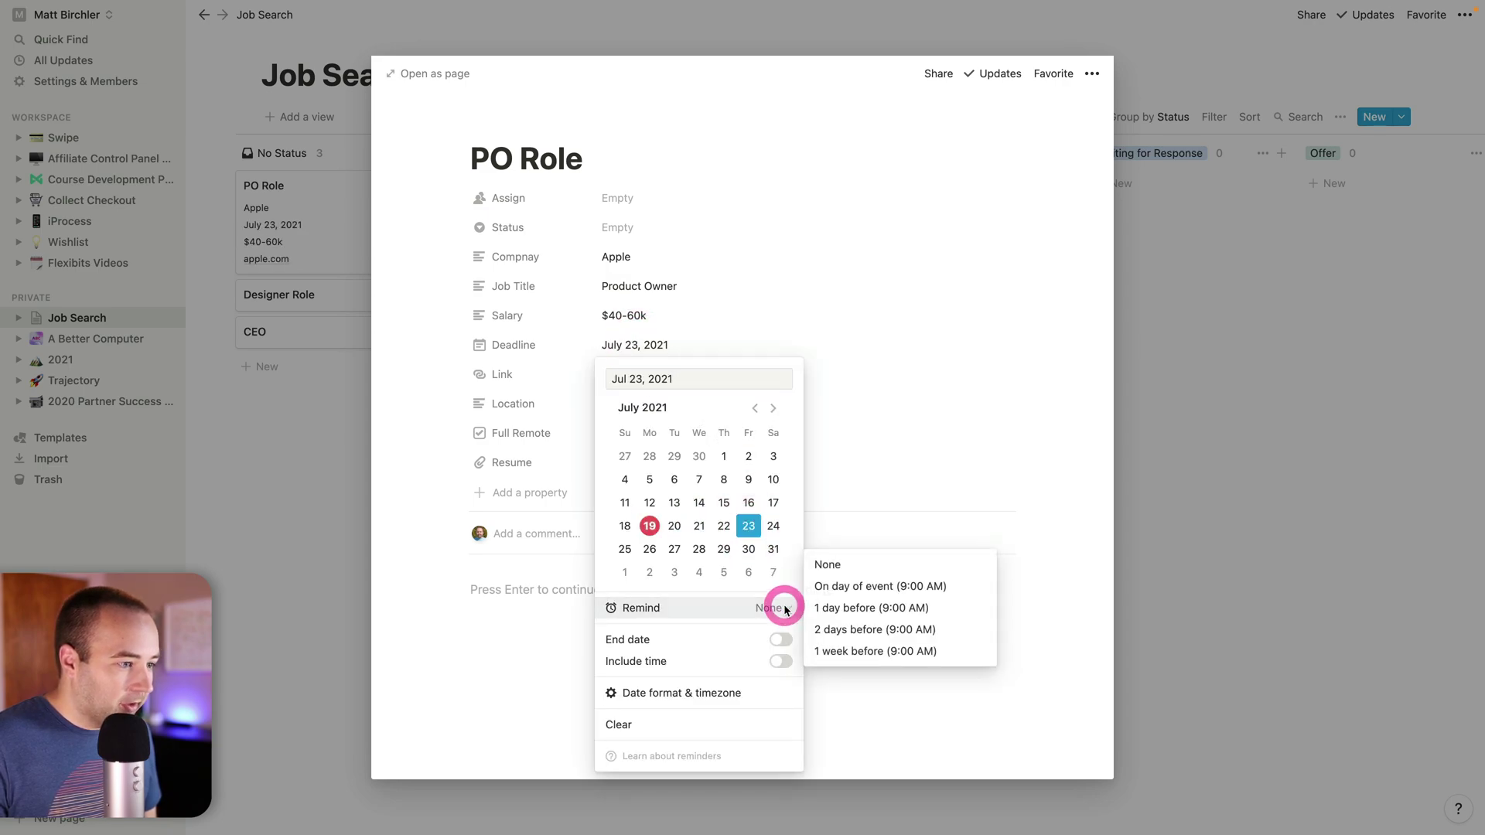
click(840, 592)
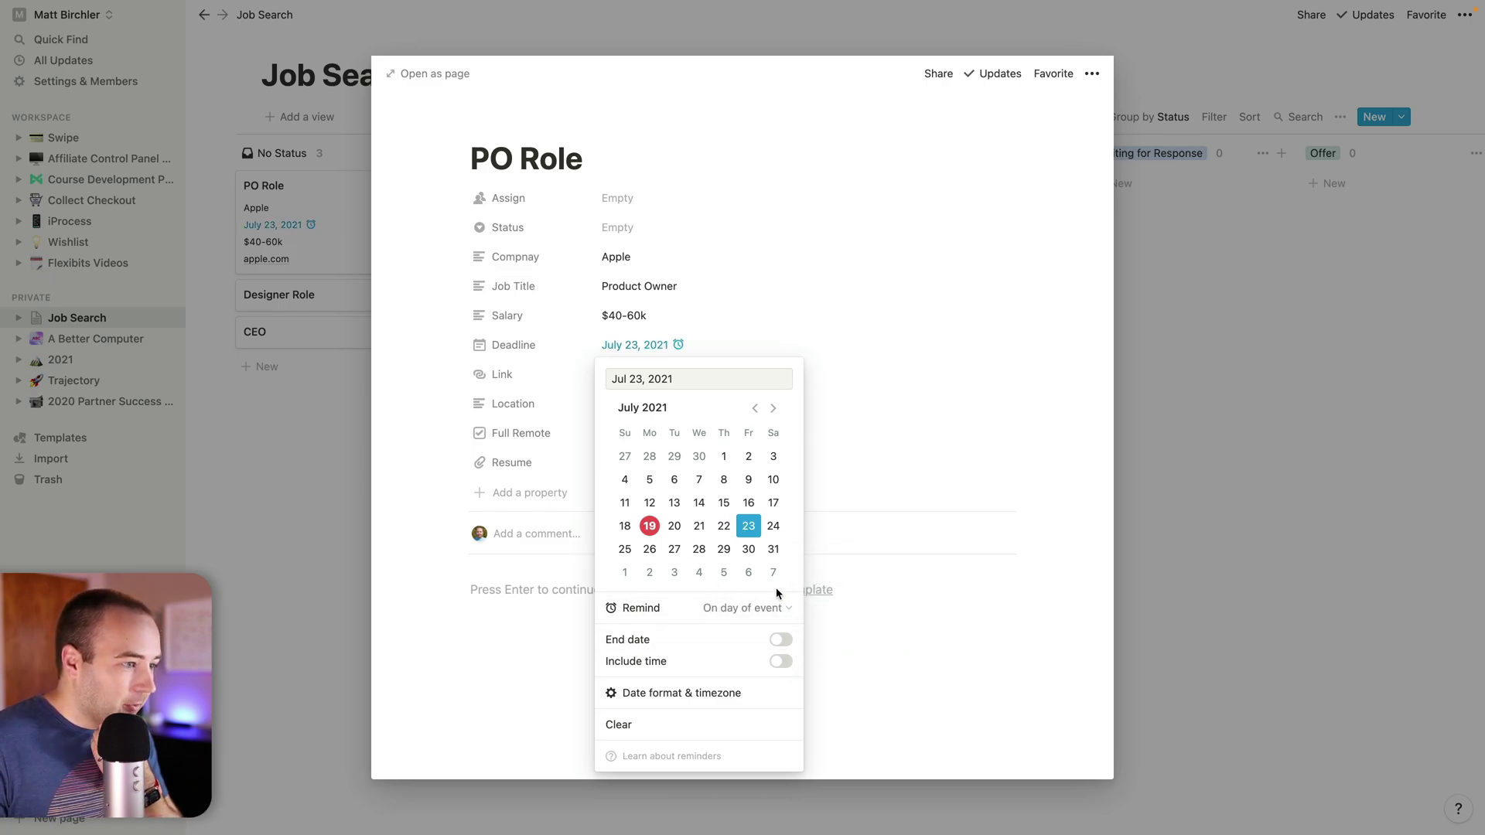
click(880, 495)
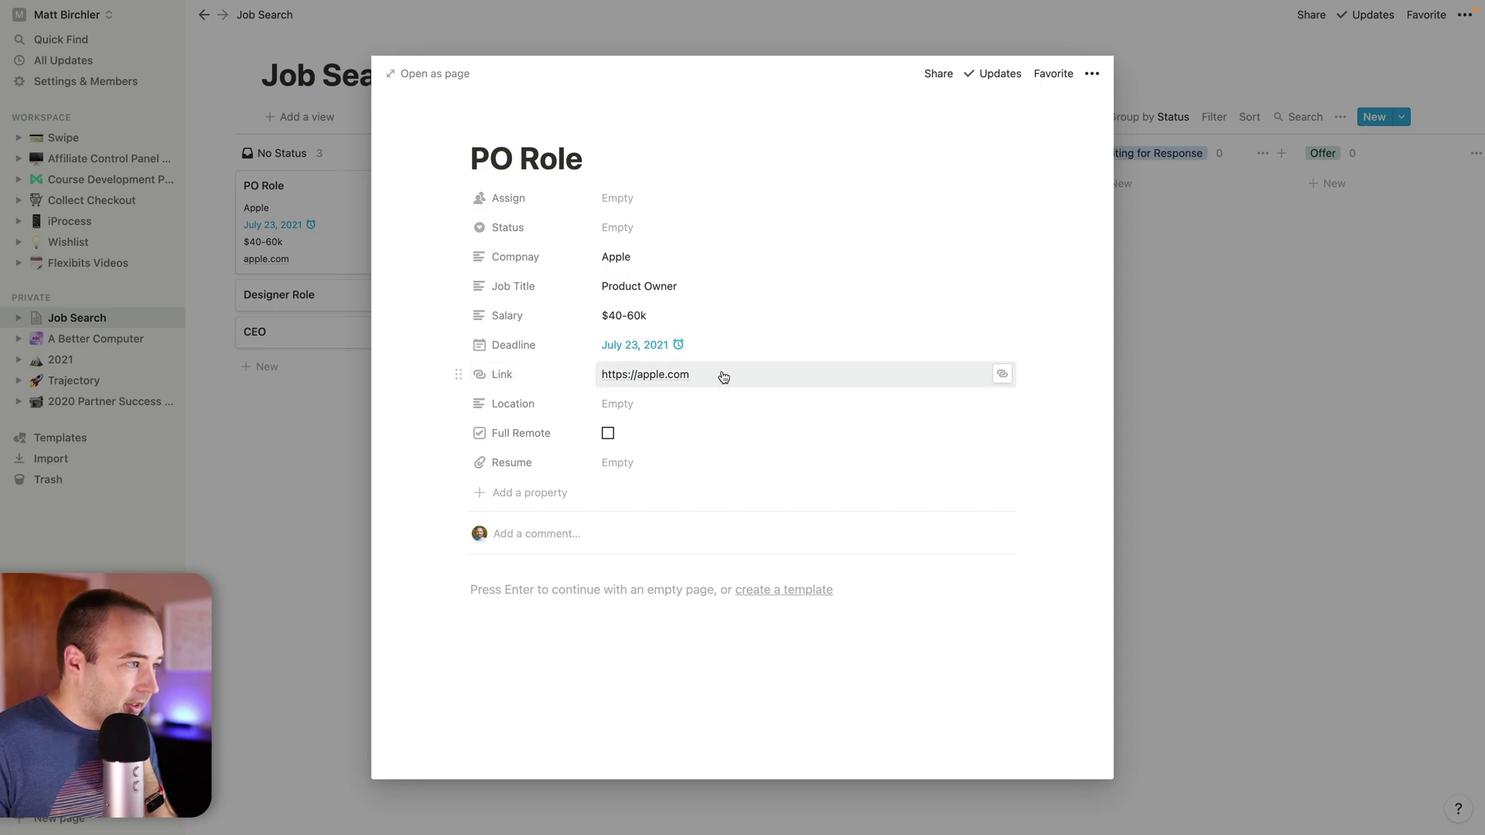
- Set the location to Cupertino, CA and the status to To Apply
click(673, 406)
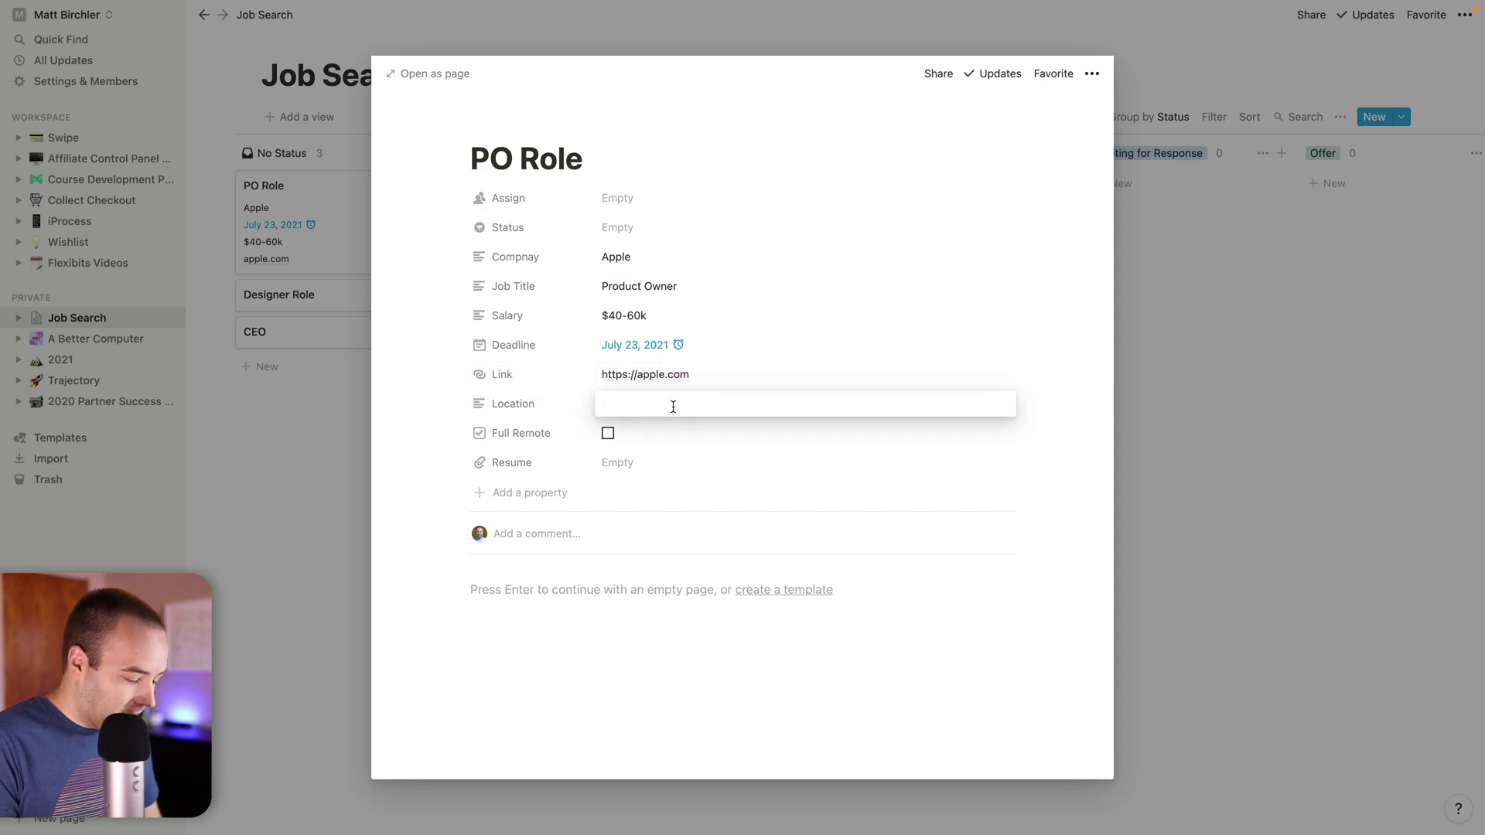
text(Cupertino)
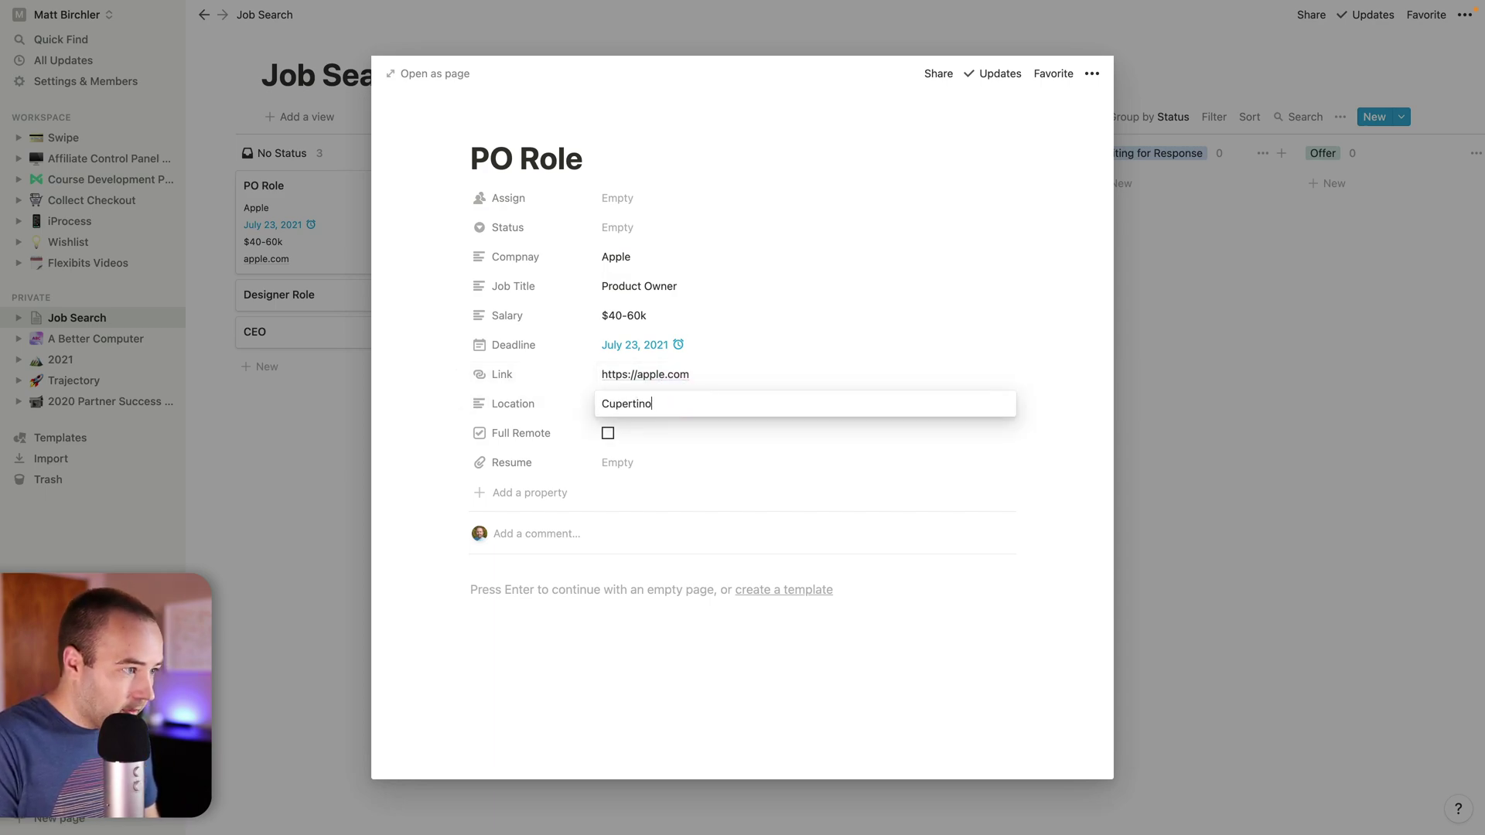
text(, CA)
key(Return)
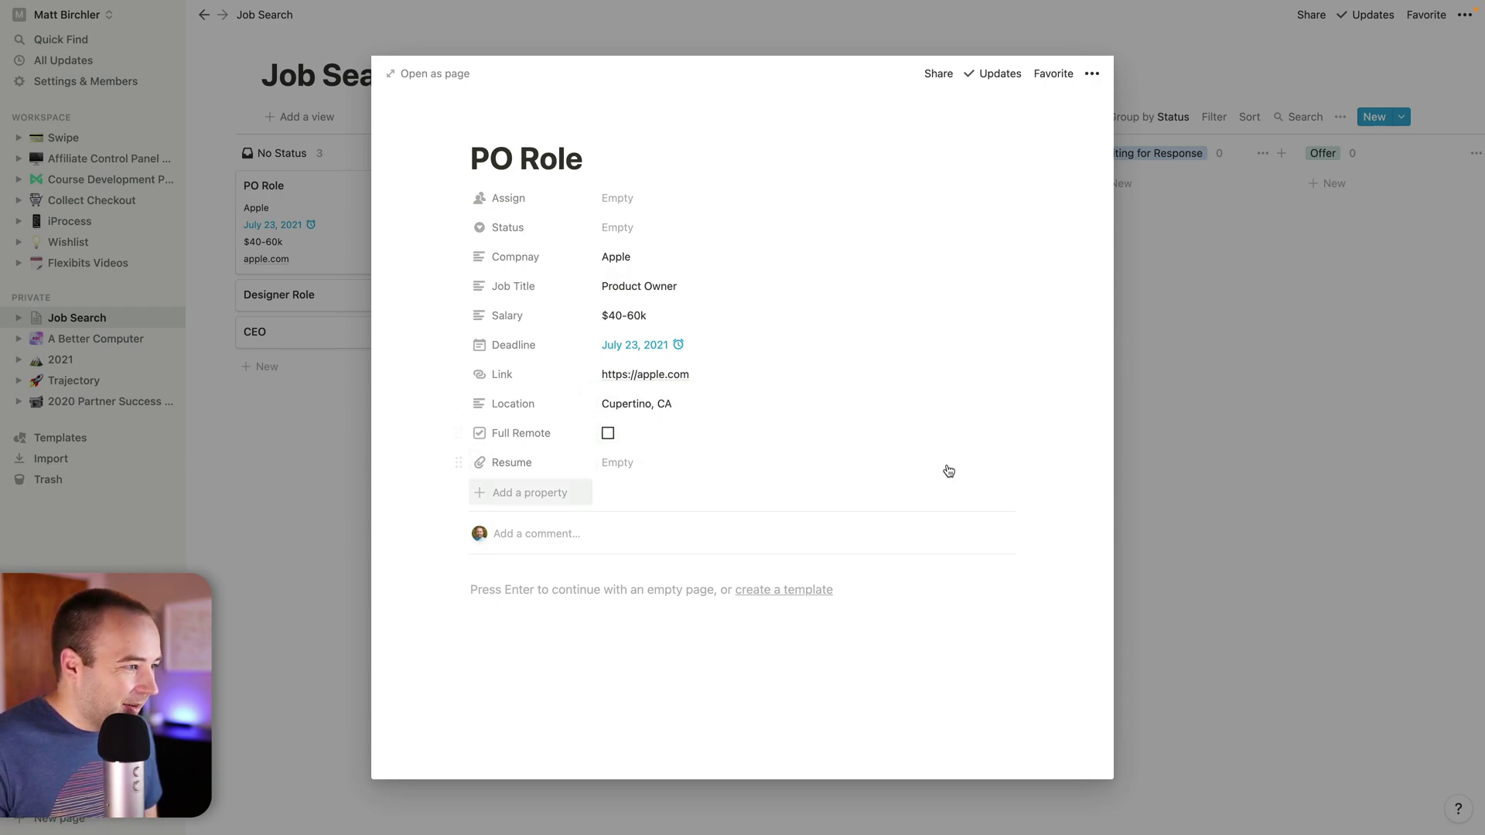
click(607, 228)
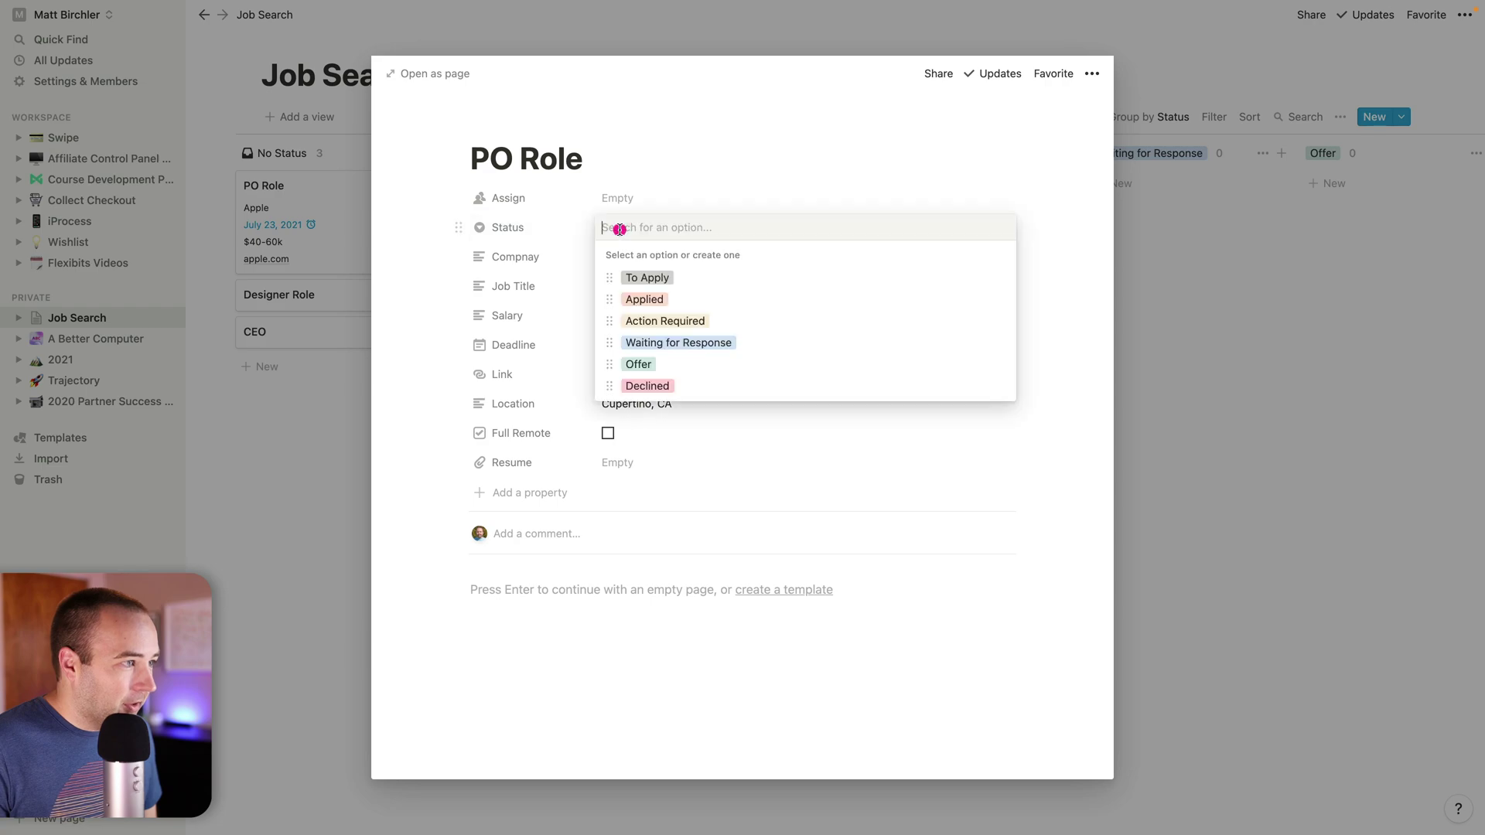
click(650, 279)
click(356, 415)
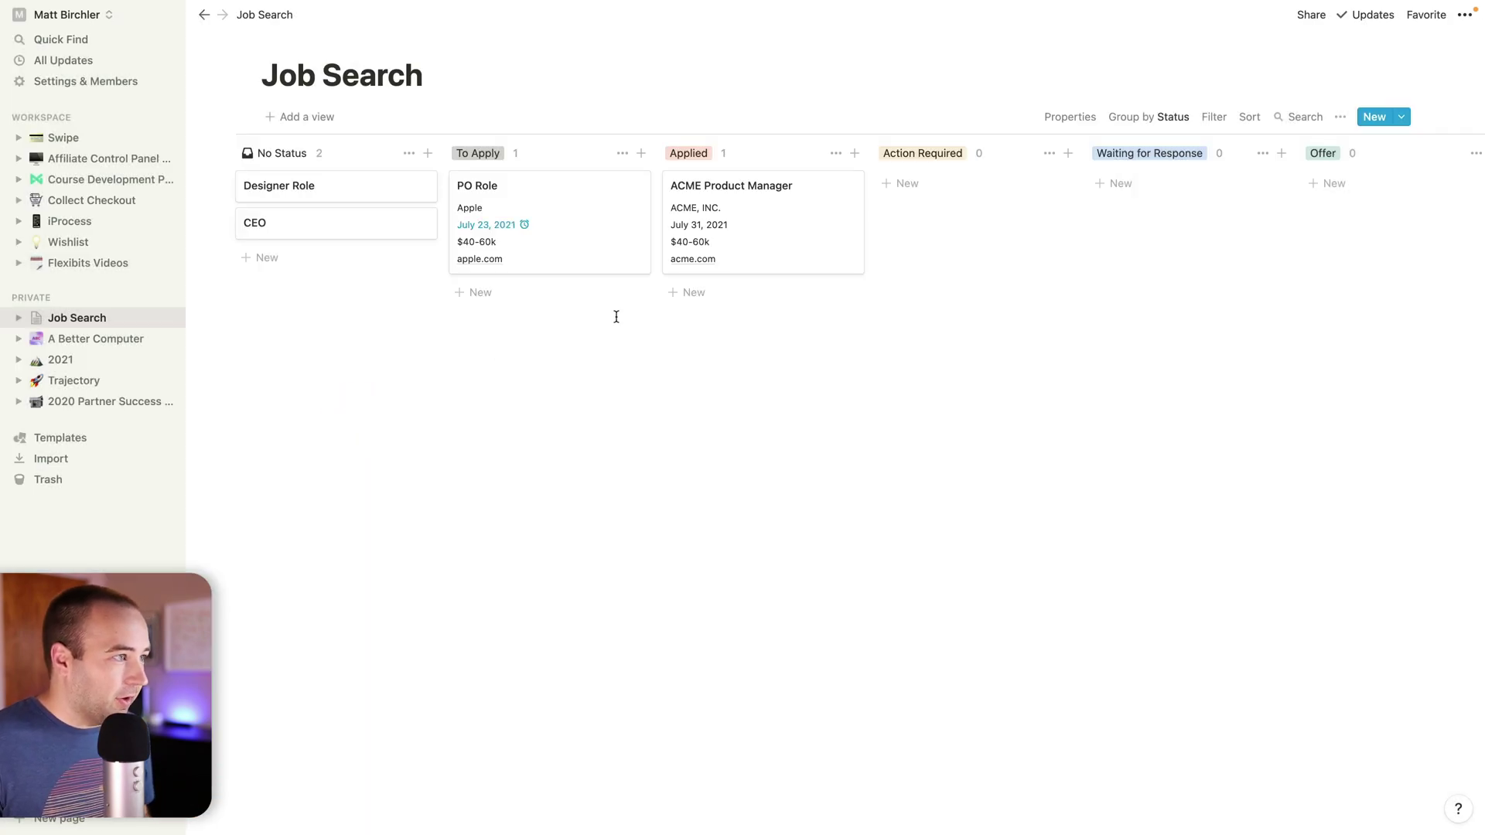
- Add a 1-week-before reminder to the ACME card's July 31, 2021 deadline
click(786, 225)
click(663, 345)
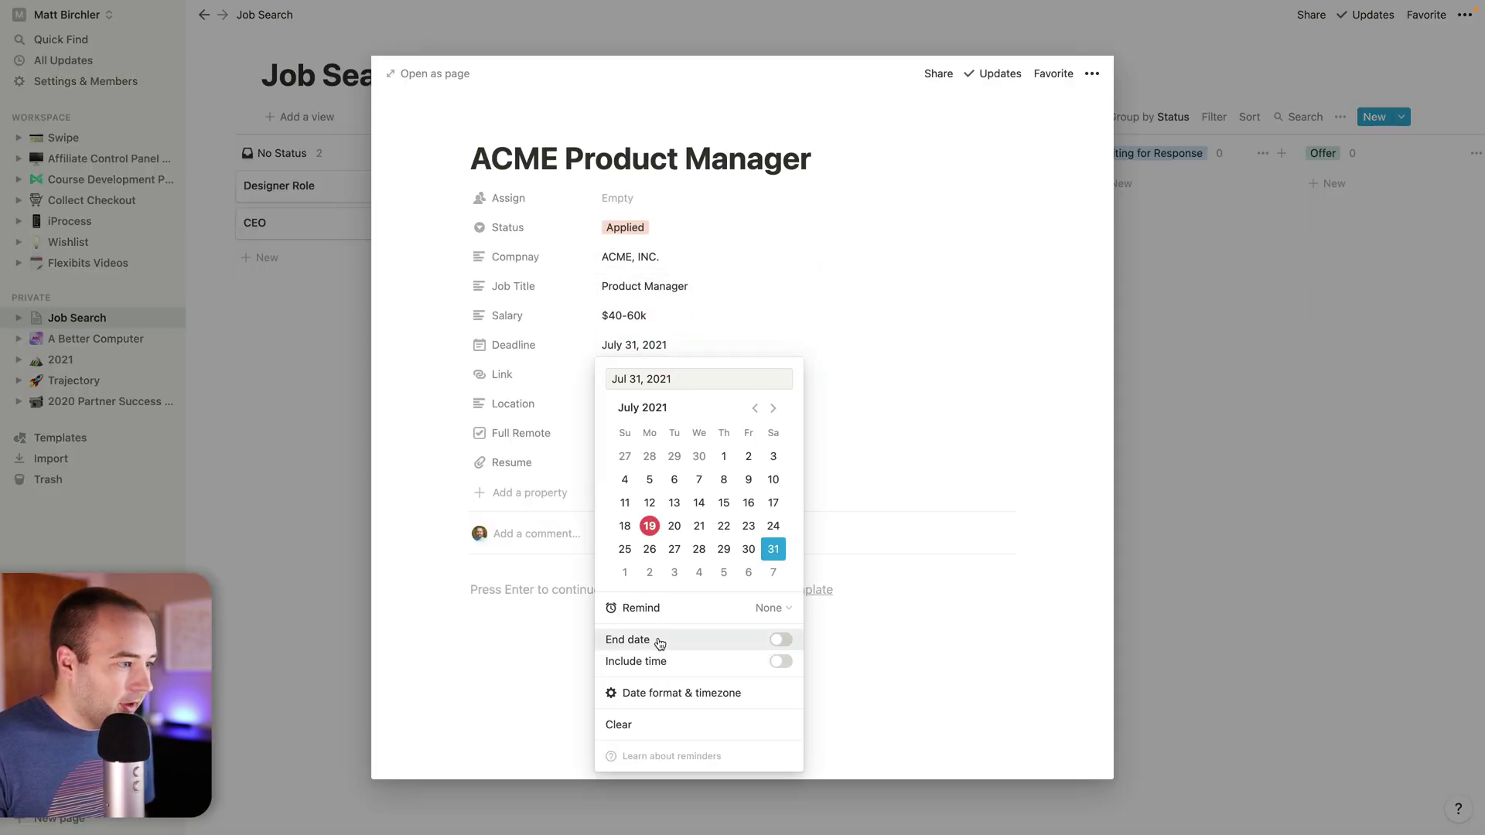
click(656, 609)
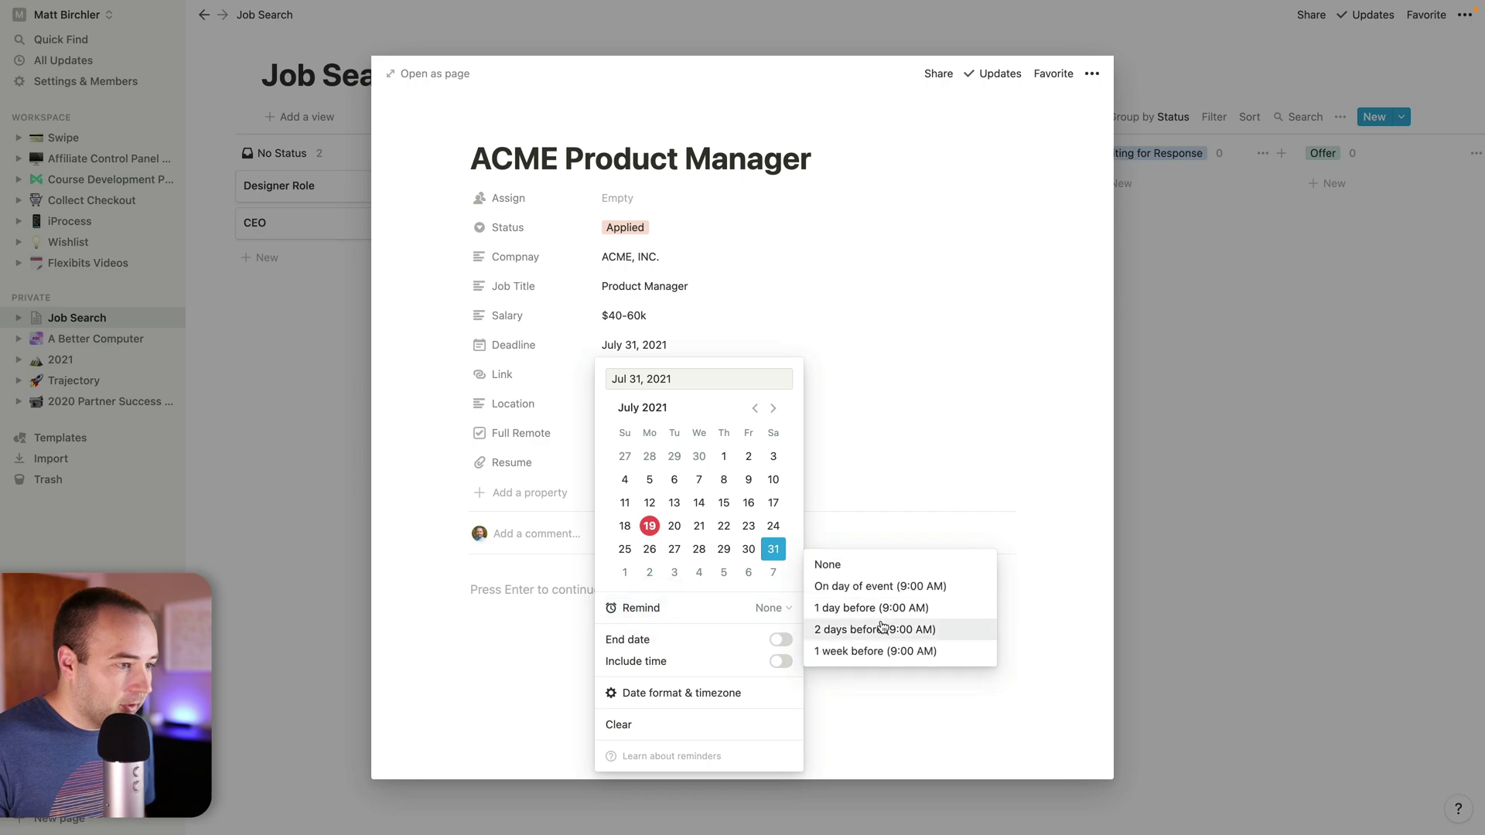
click(862, 650)
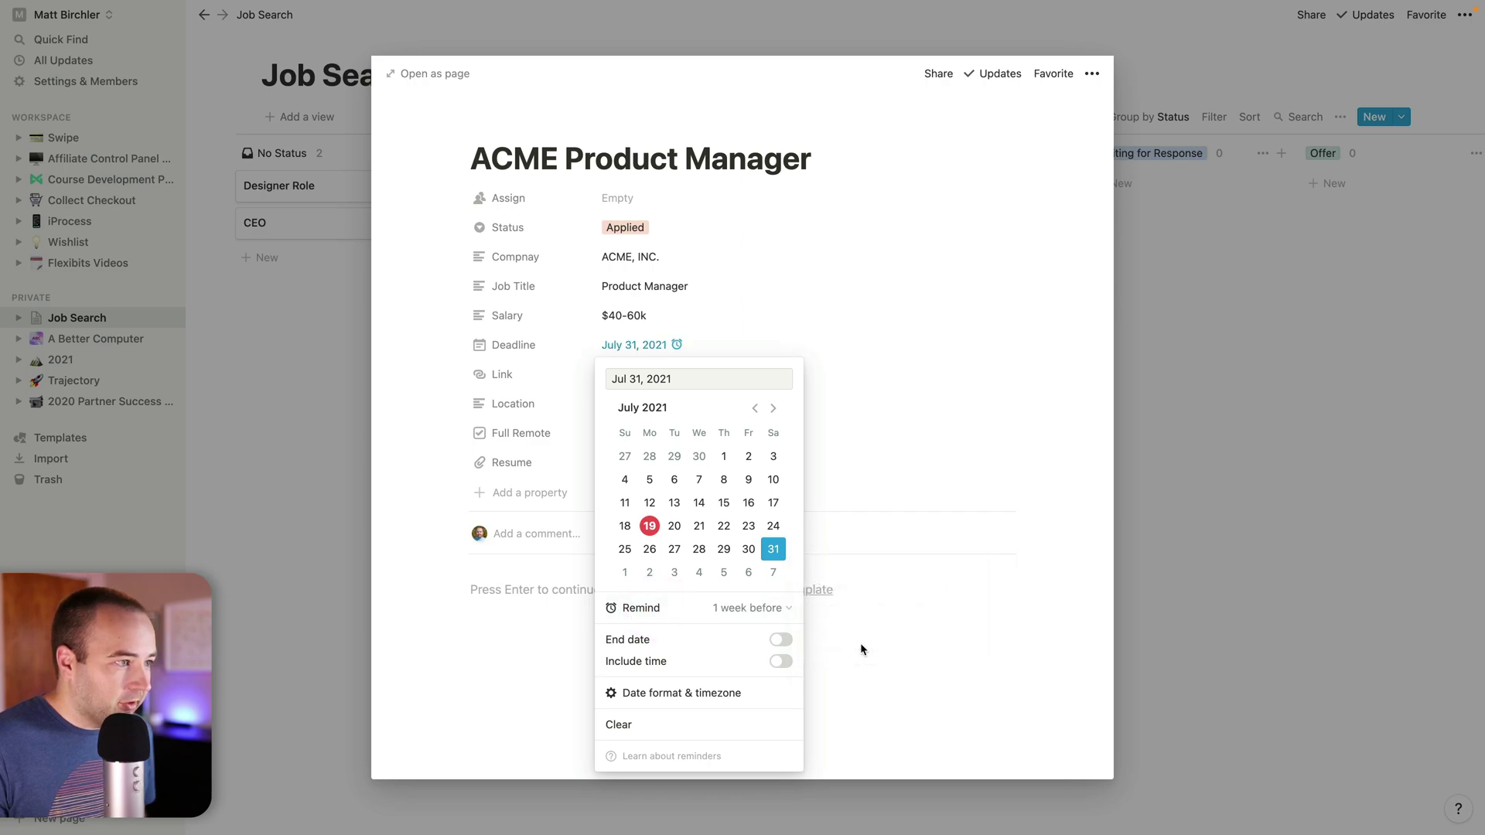
click(891, 470)
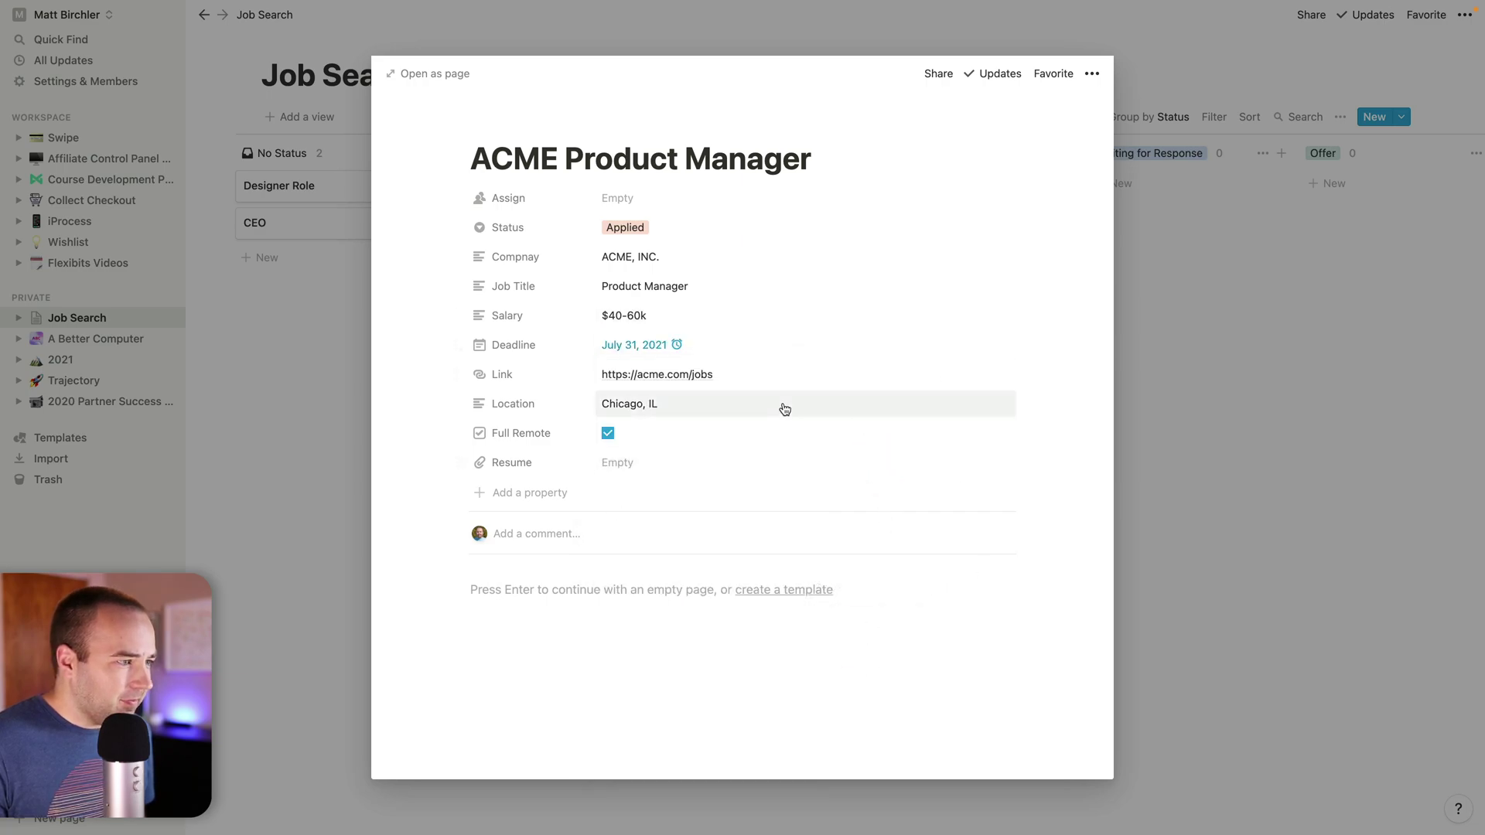
click(220, 433)
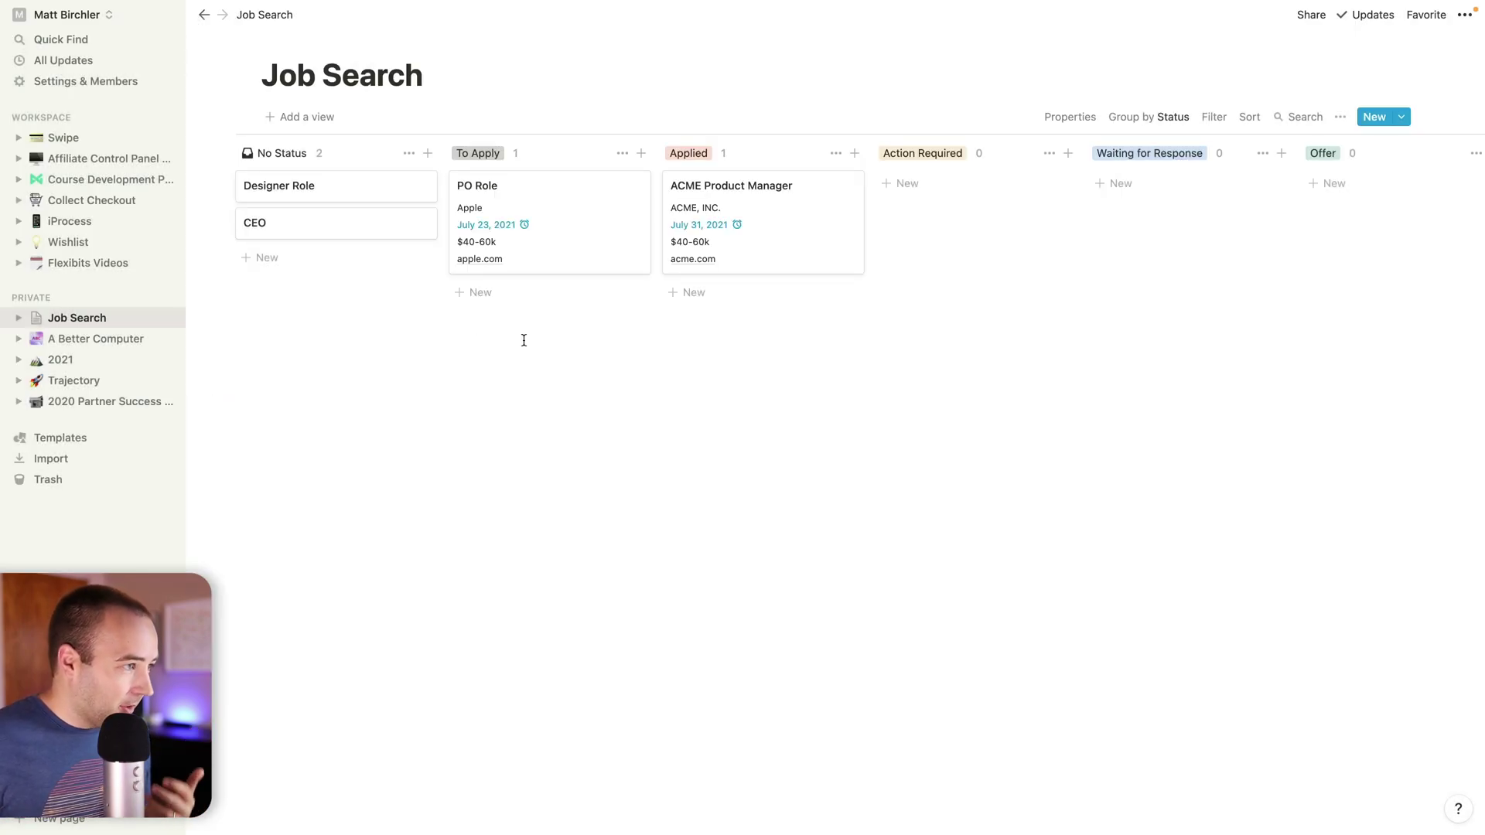
- Set the Job Search page icon to the light-skin office worker emoji, searching 'work'
mouse_move(267, 77)
click(307, 43)
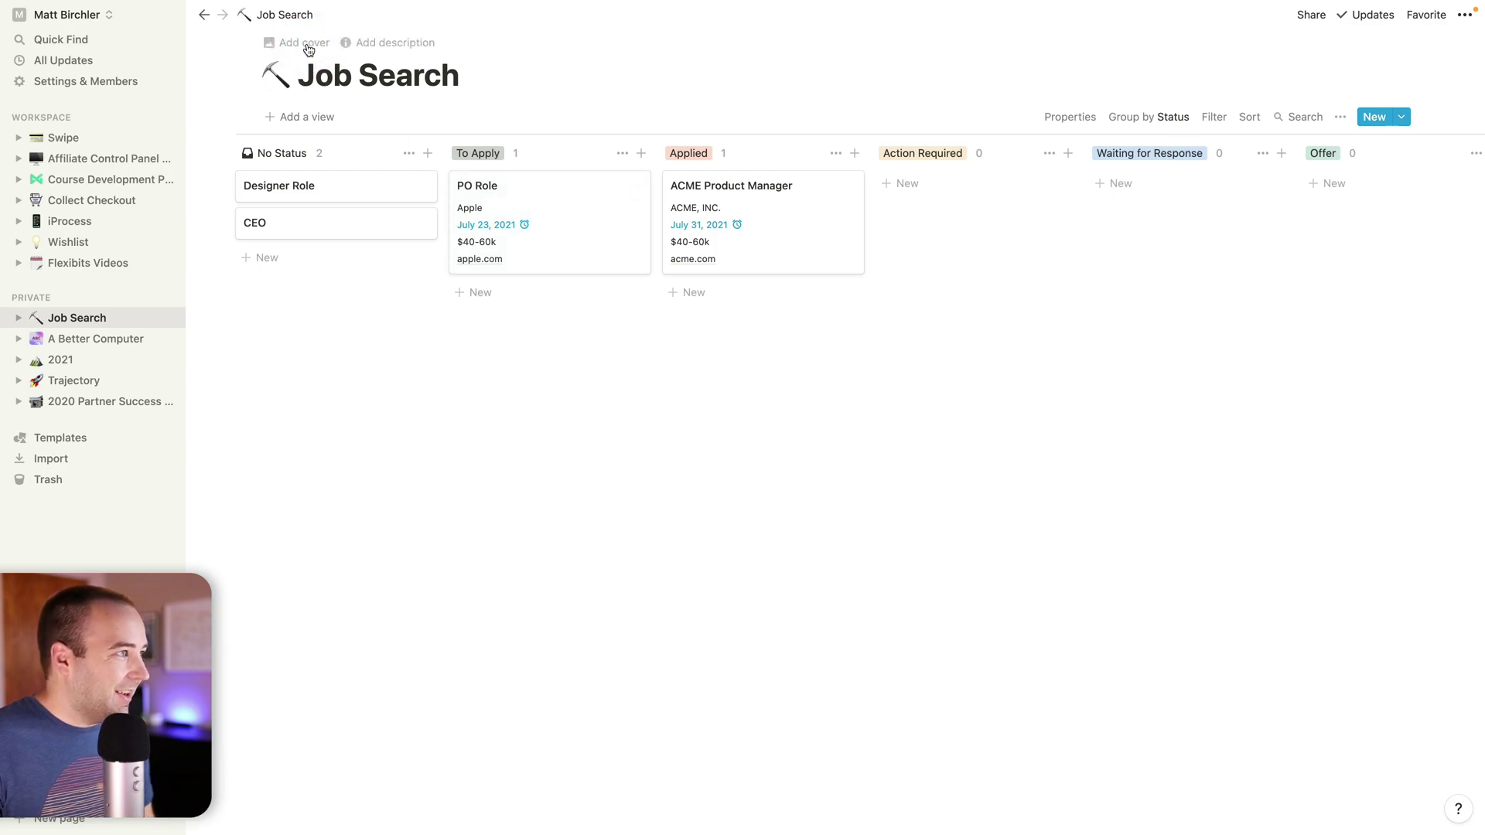
click(275, 76)
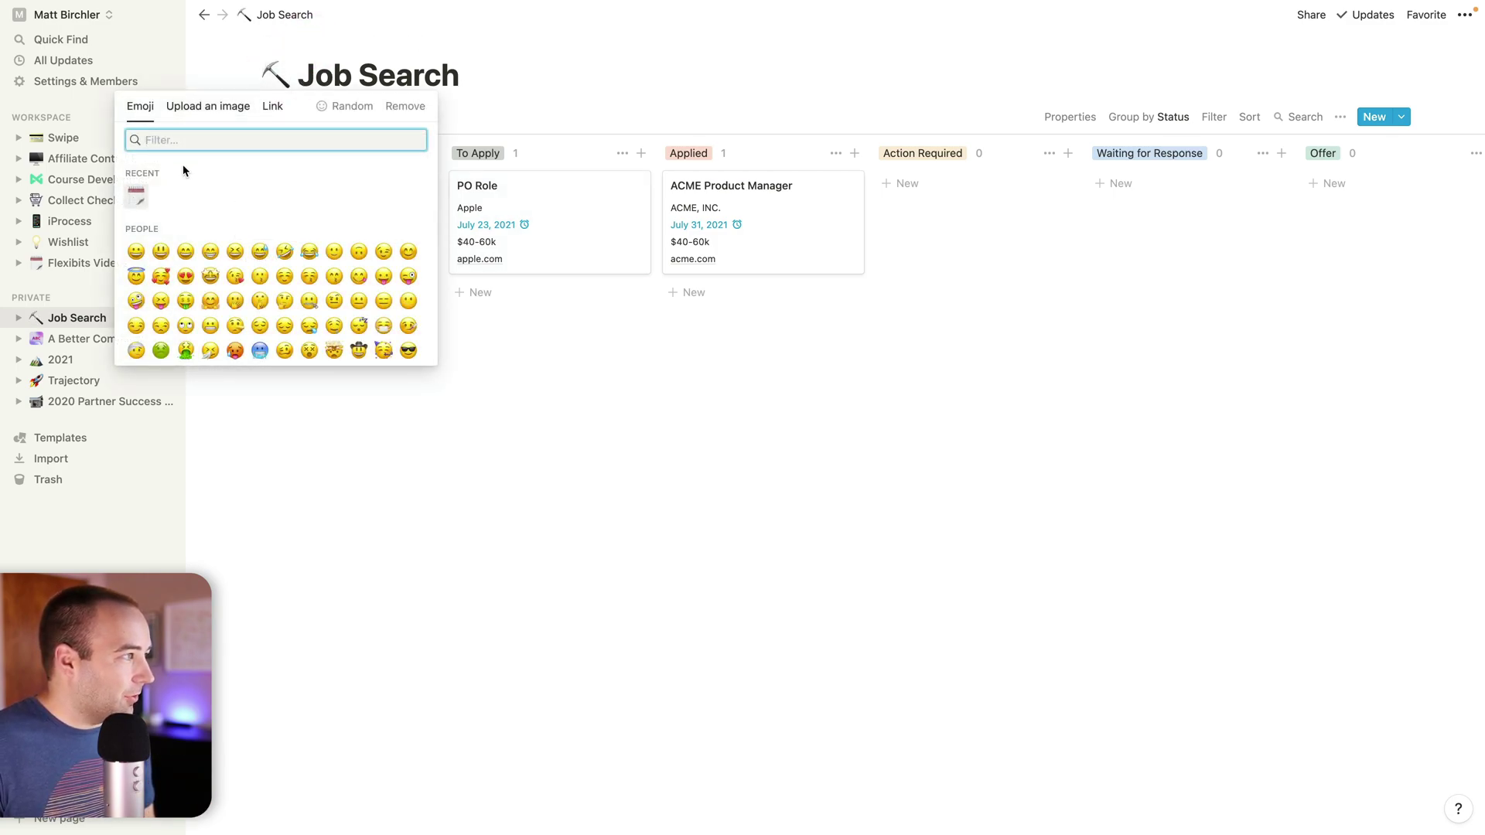
text(work)
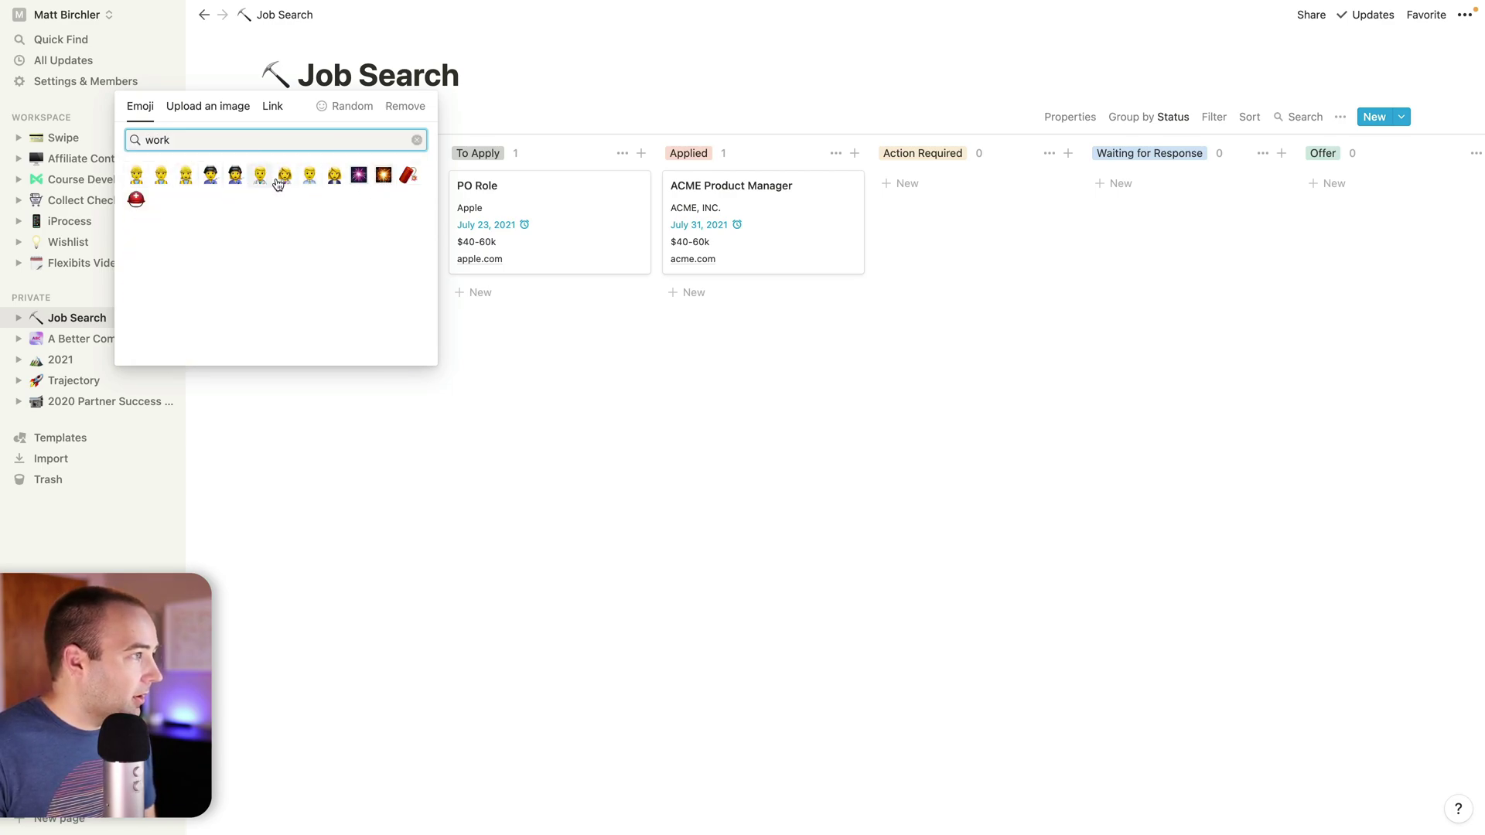
click(311, 179)
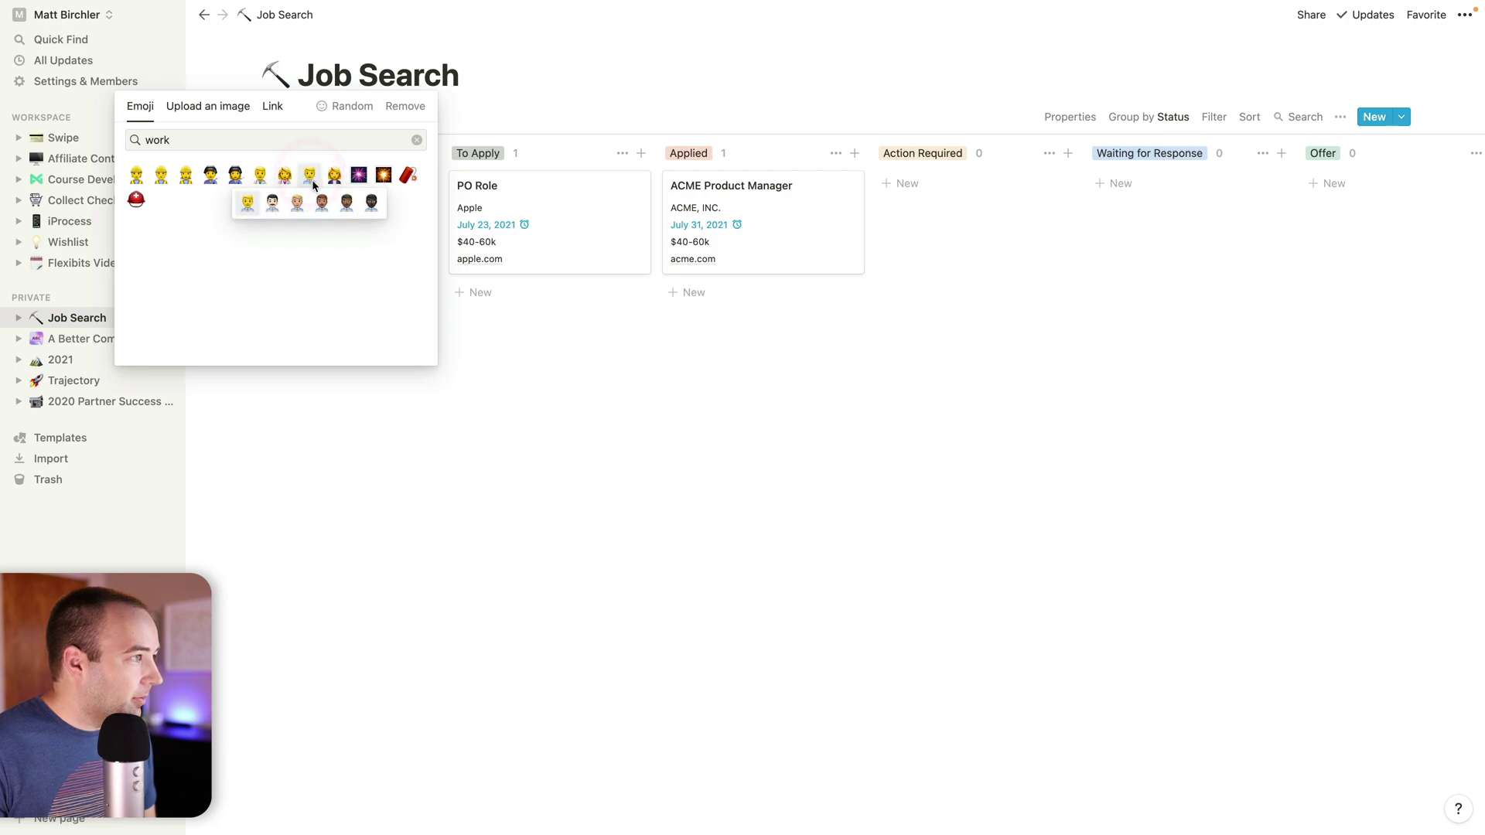
click(275, 201)
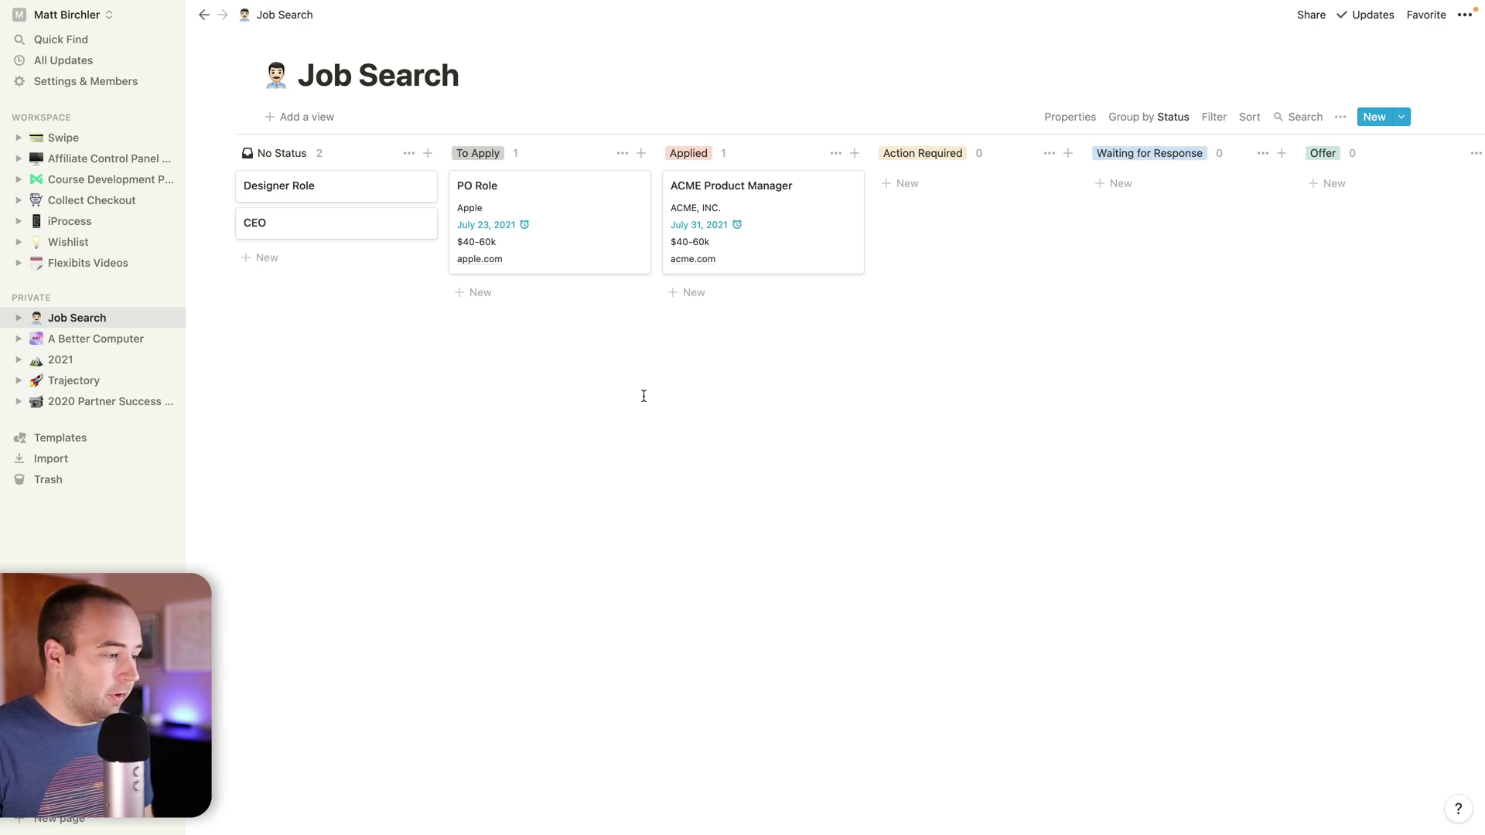
key(ctrl+Left)
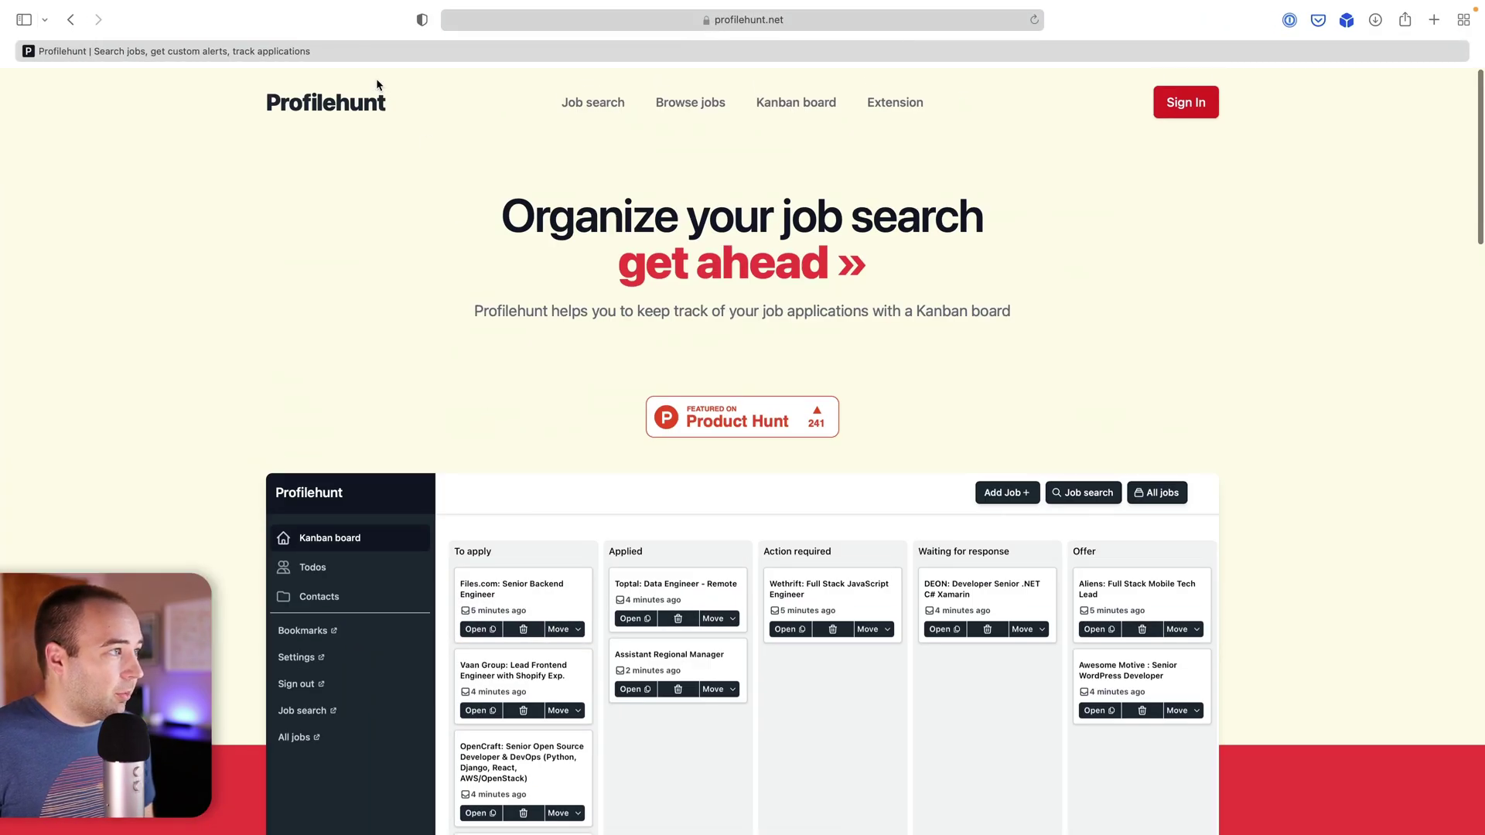
scroll(224, 531, down, 10)
scroll(224, 534, down, 7)
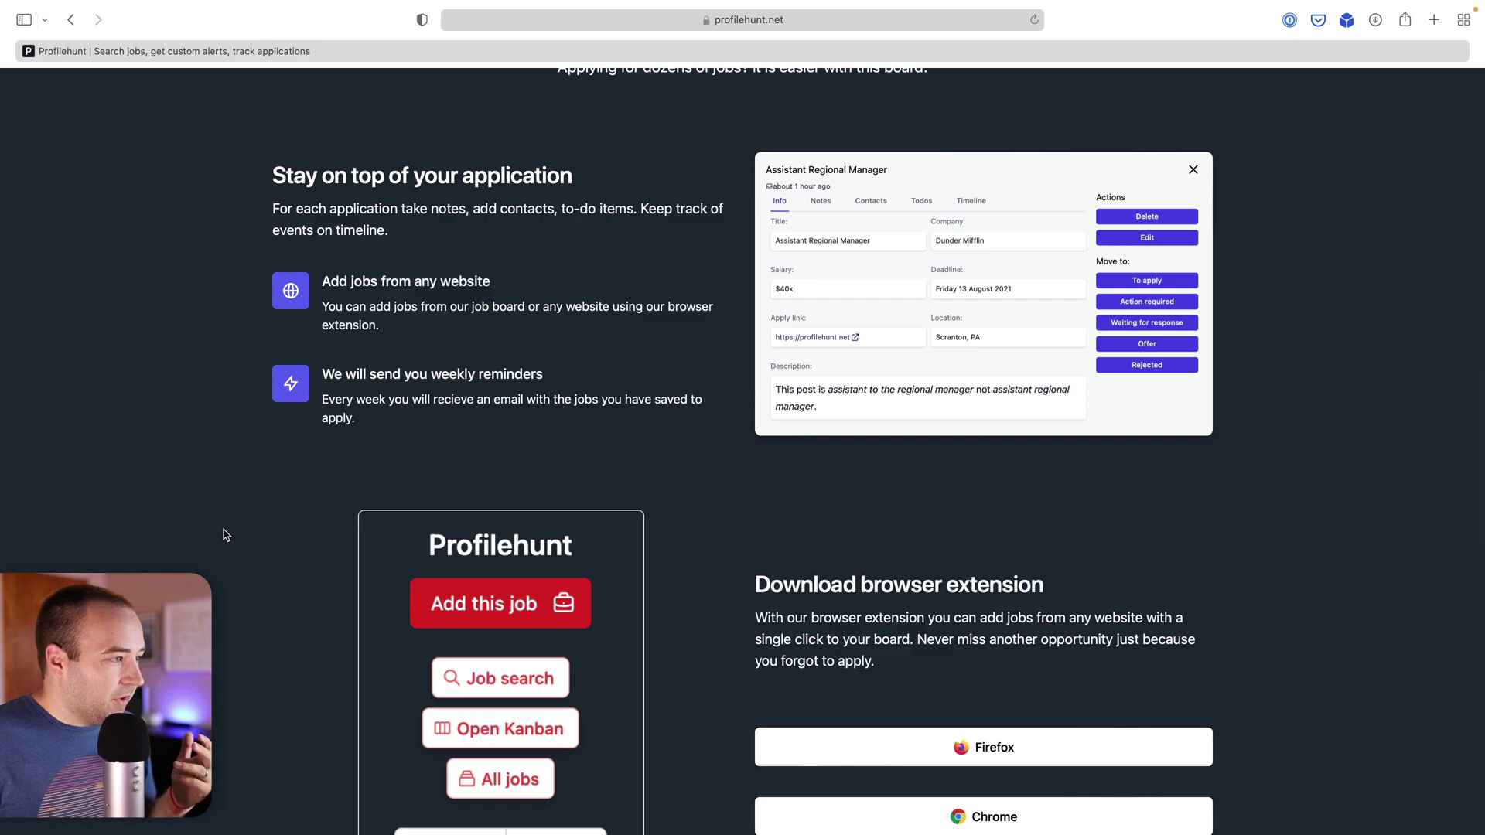
scroll(227, 533, down, 4)
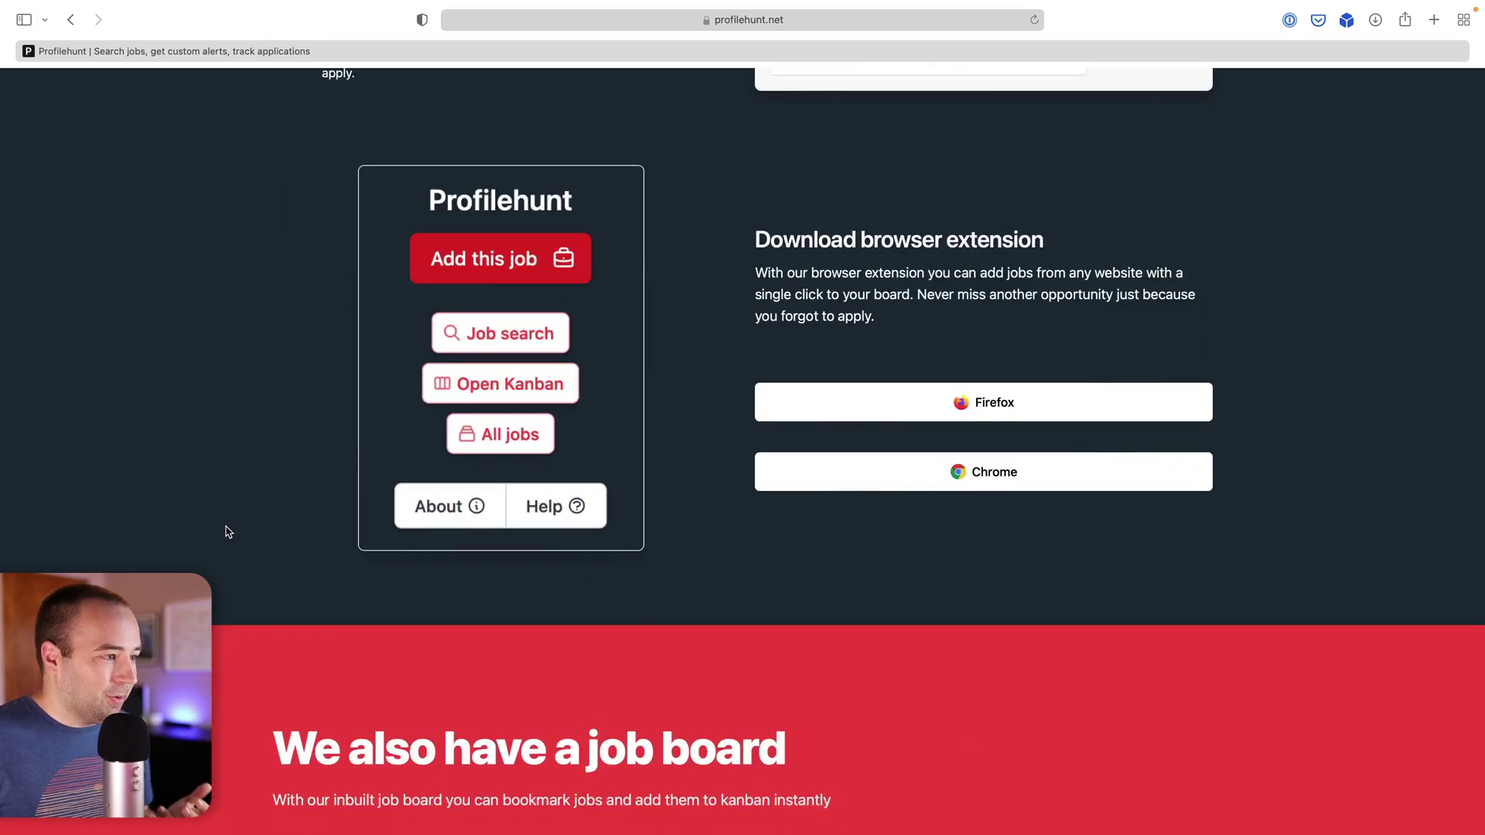
scroll(226, 532, up, 15)
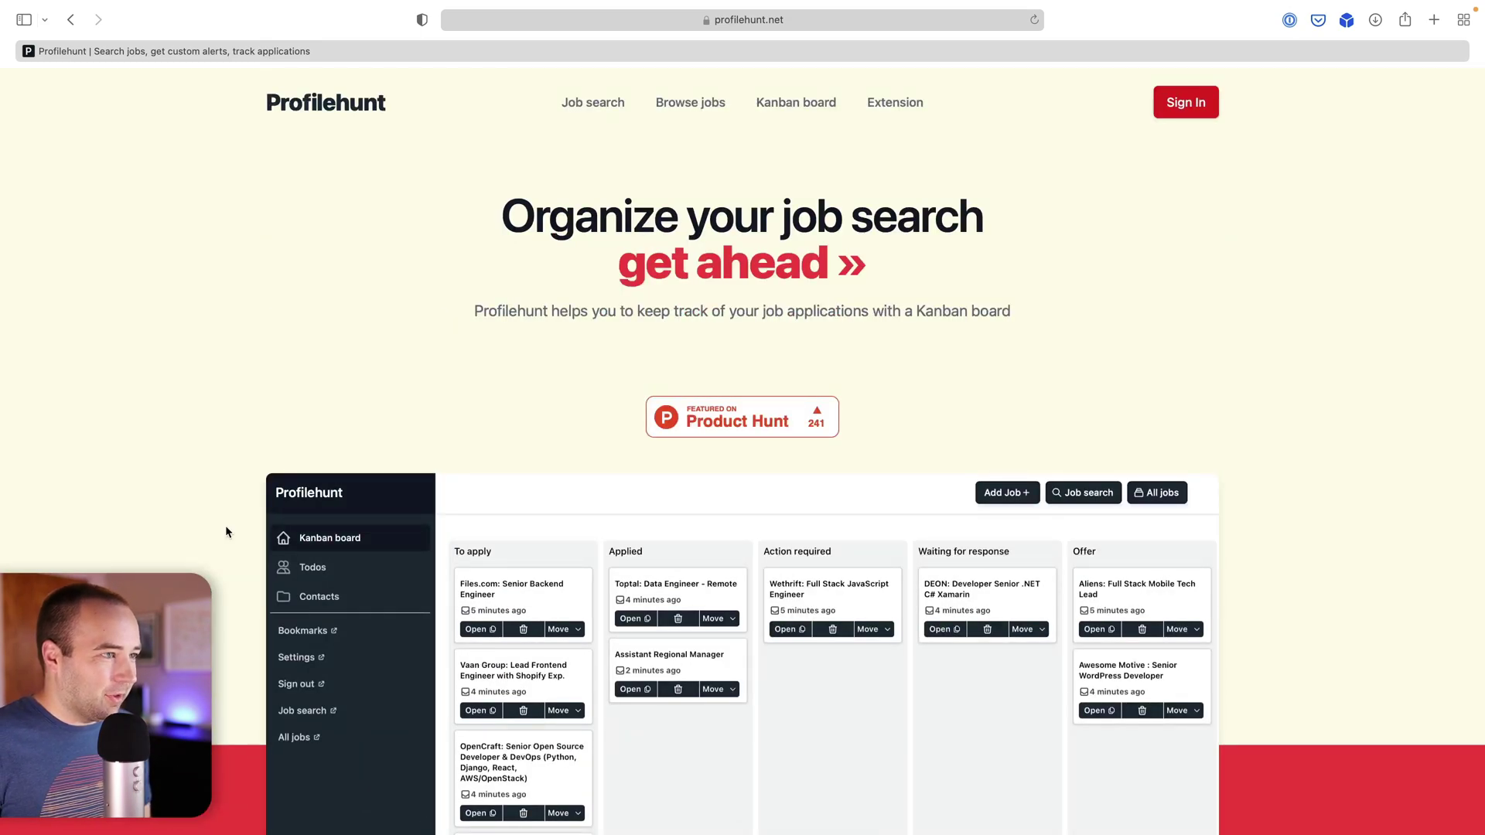